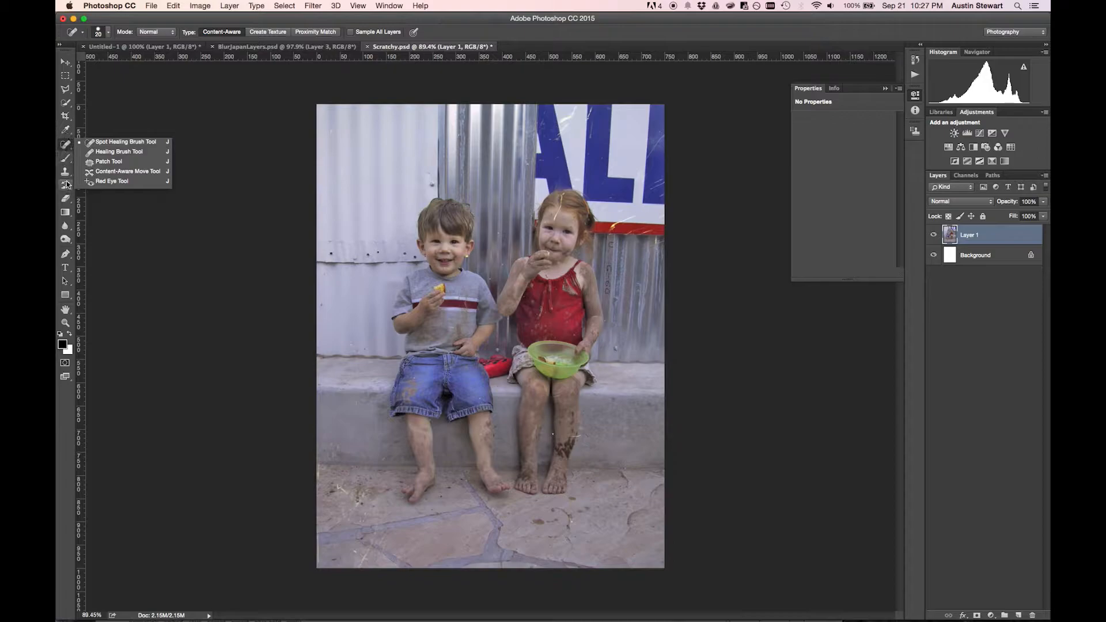
Step: Select the Spot Healing Brush tool for repairing the scratches in Scratchy.psd
{"action": "left_click", "coordinate": [65, 145]}
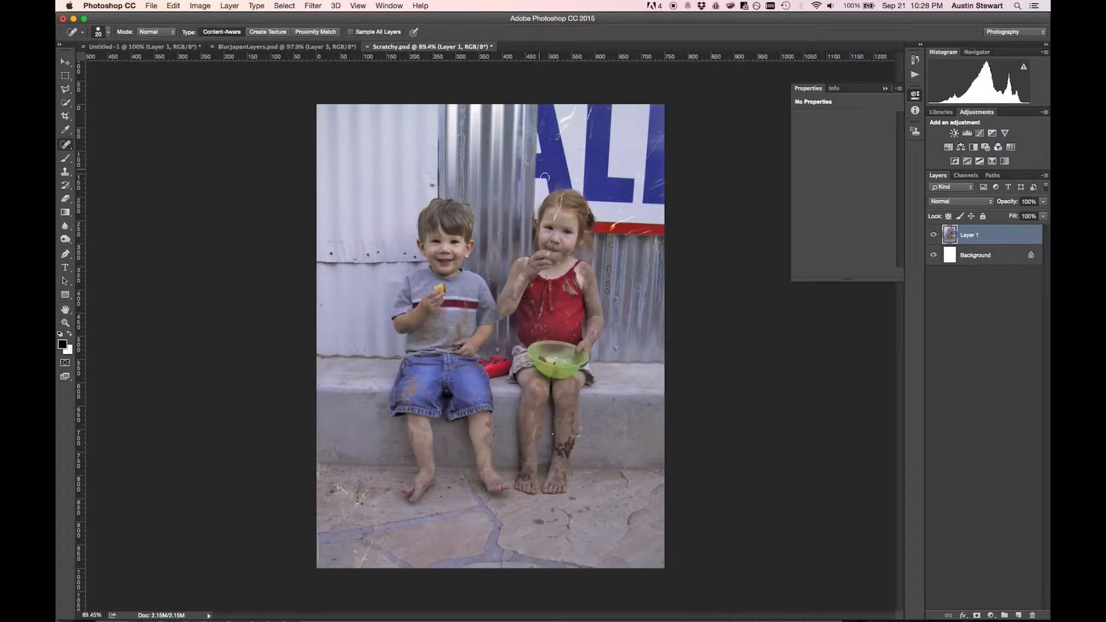
{"action": "scroll", "coordinate": [582, 204], "scroll_direction": "up", "scroll_amount": 3}
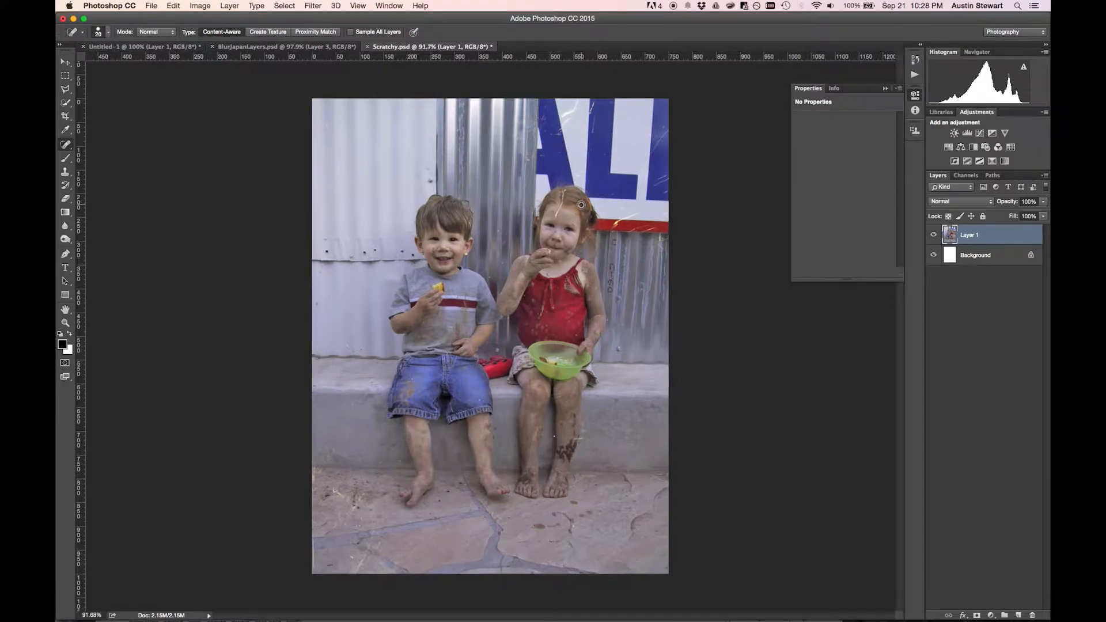
{"action": "scroll", "coordinate": [581, 205], "scroll_direction": "up", "scroll_amount": 5}
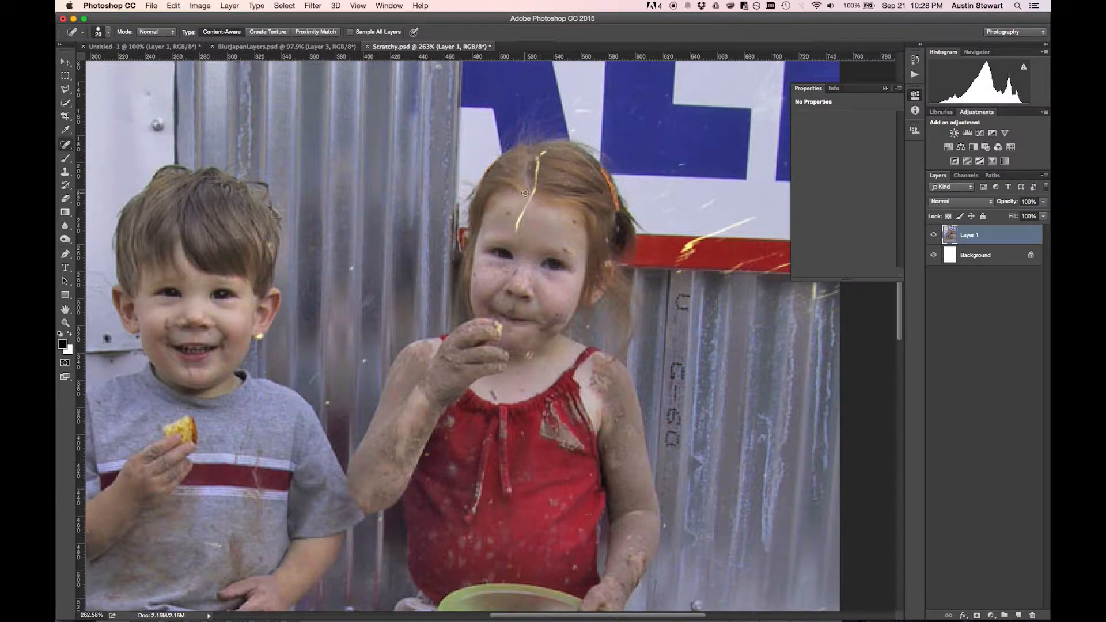
{"action": "scroll", "coordinate": [525, 193], "scroll_direction": "up", "scroll_amount": 1}
{"action": "scroll", "coordinate": [525, 193], "scroll_direction": "down", "scroll_amount": 5}
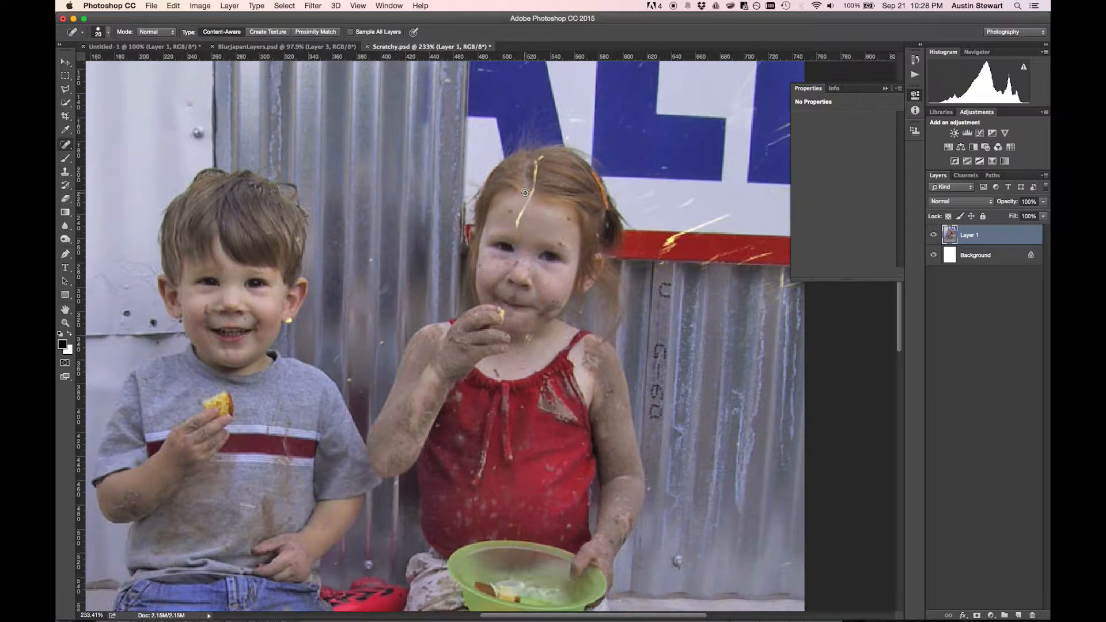
{"action": "scroll", "coordinate": [525, 193], "scroll_direction": "down", "scroll_amount": 2}
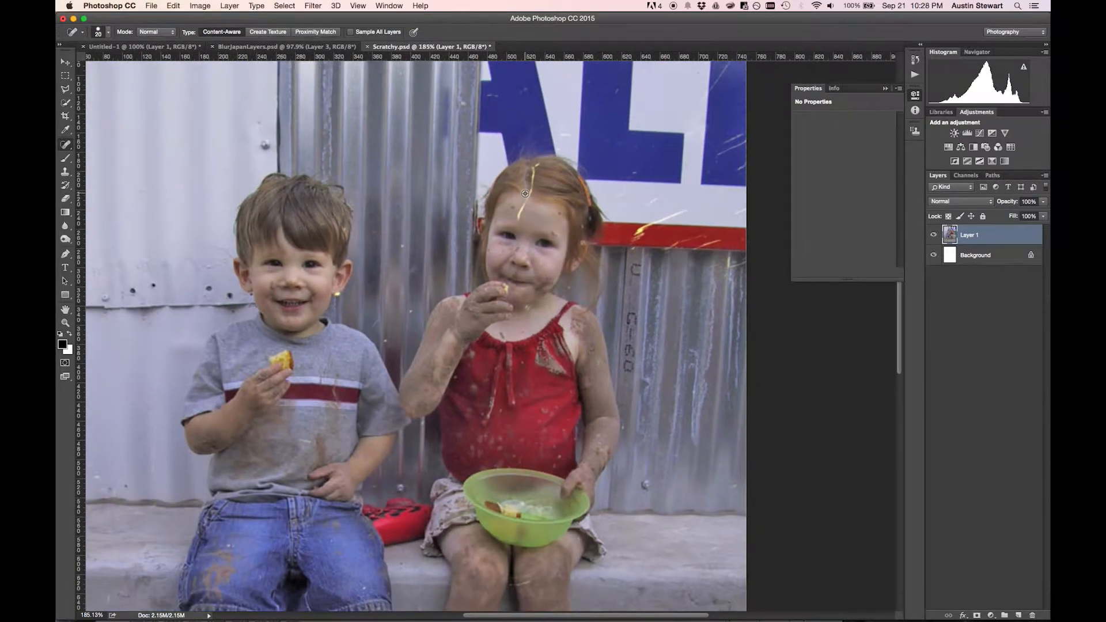
{"action": "scroll", "coordinate": [525, 193], "scroll_direction": "down", "scroll_amount": 3}
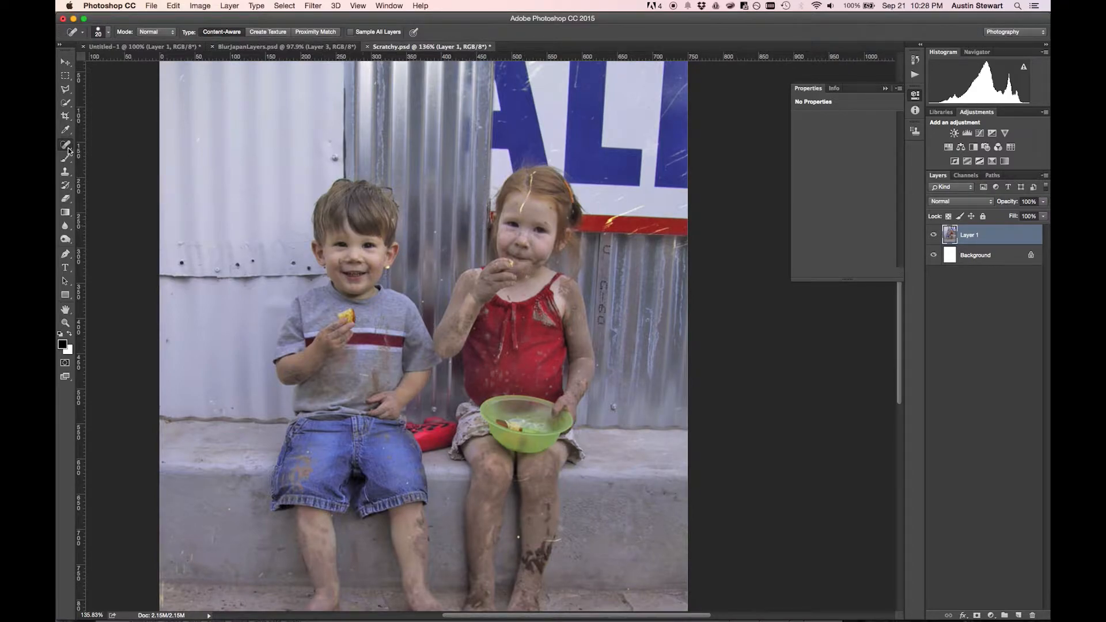
{"action": "left_click", "coordinate": [64, 145]}
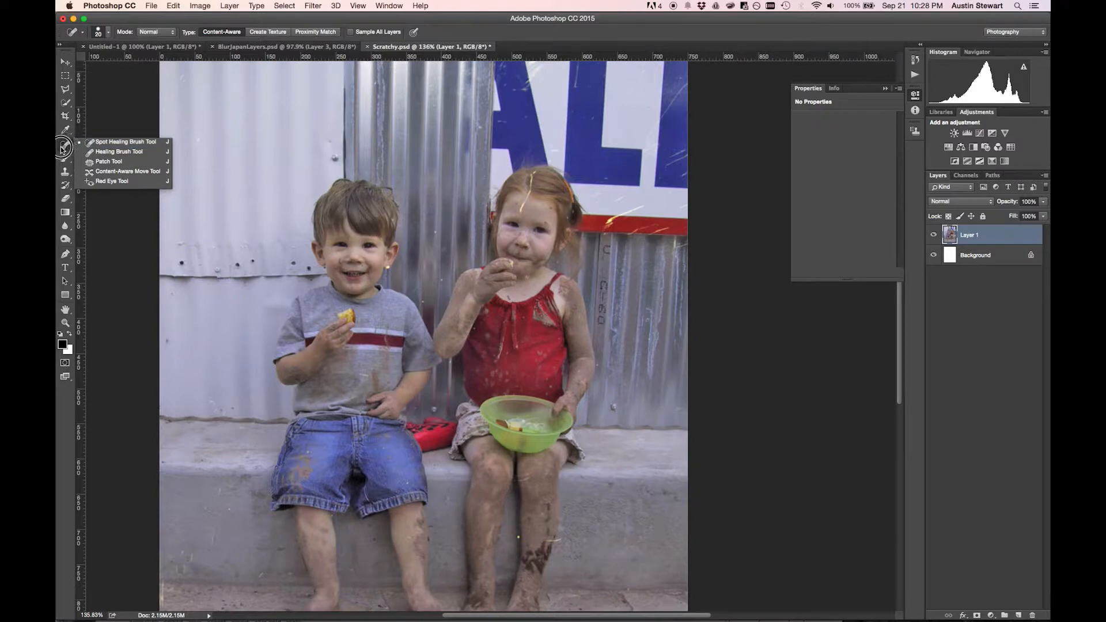
{"action": "left_click", "coordinate": [113, 145]}
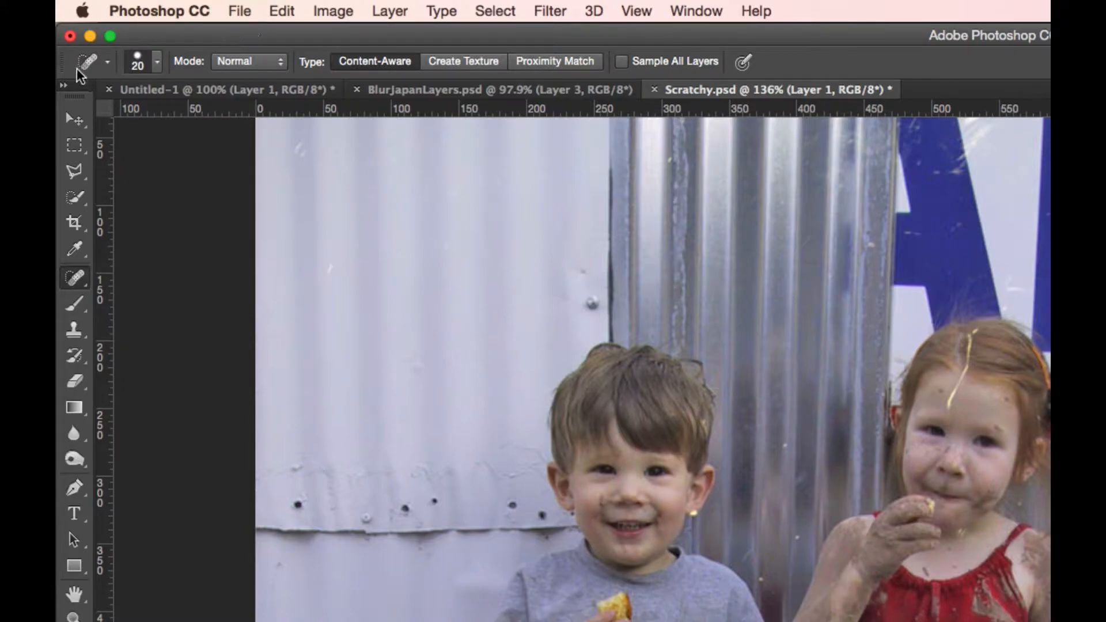
Step: Review the Spot Healing Brush's tool presets, brush settings and blending modes, keeping the mode at Normal
{"action": "left_click", "coordinate": [108, 62]}
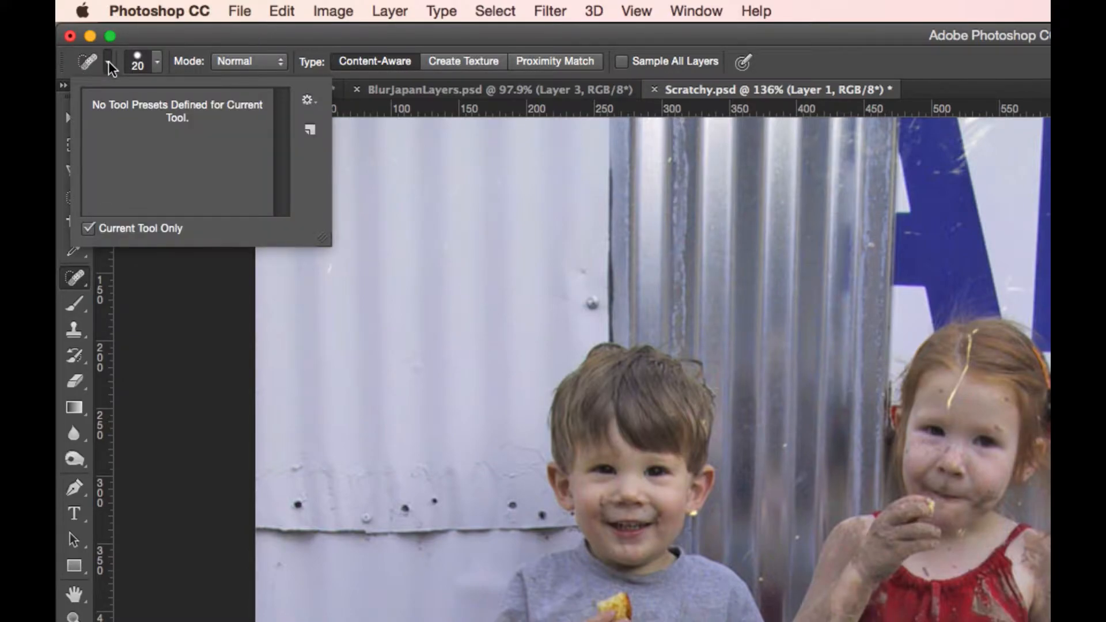
{"action": "left_click", "coordinate": [143, 37]}
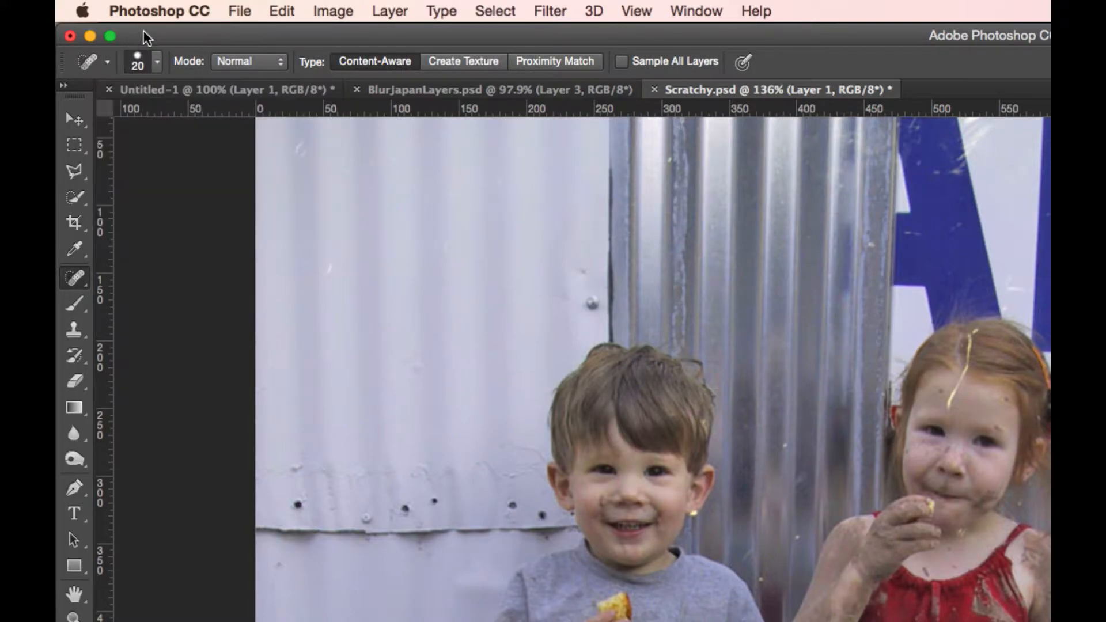
{"action": "left_click", "coordinate": [157, 61]}
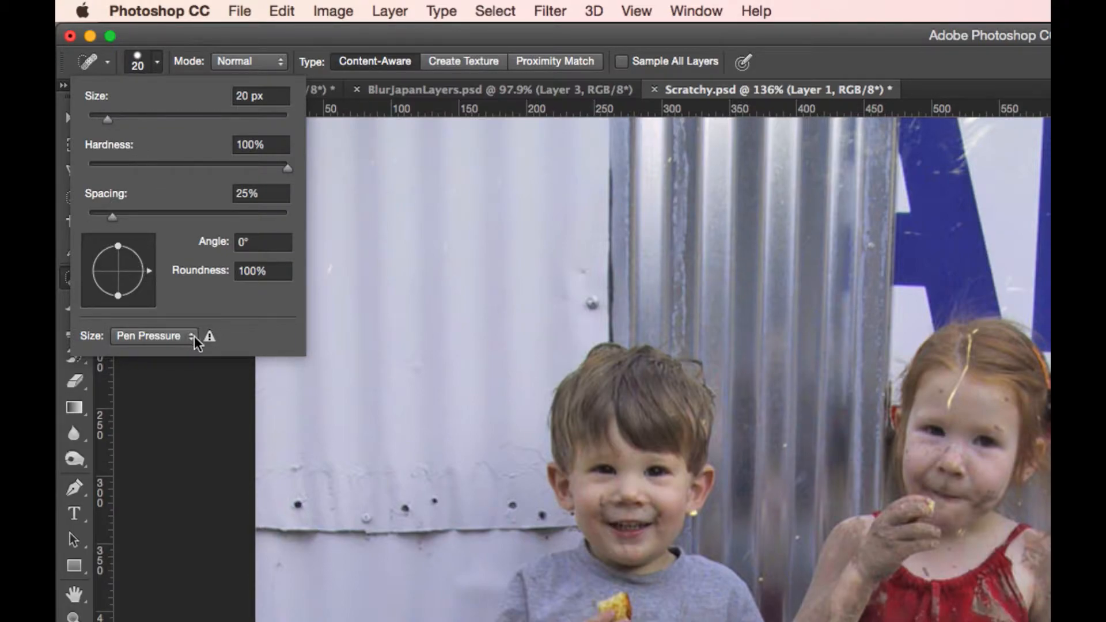
{"action": "left_click", "coordinate": [190, 39]}
{"action": "left_click", "coordinate": [278, 62]}
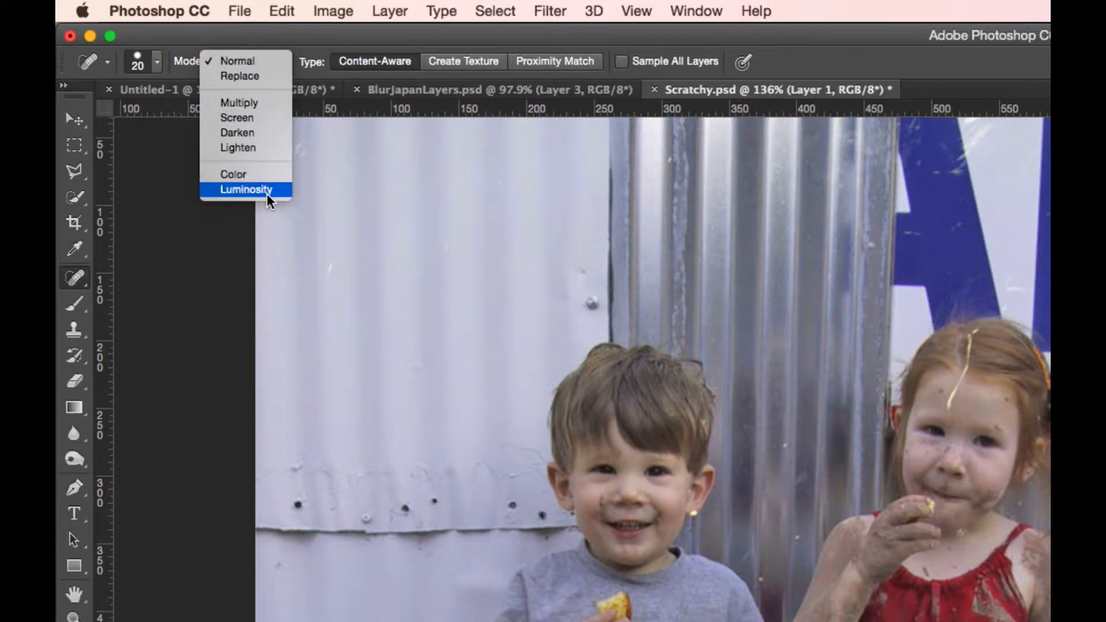
{"action": "left_click", "coordinate": [254, 61]}
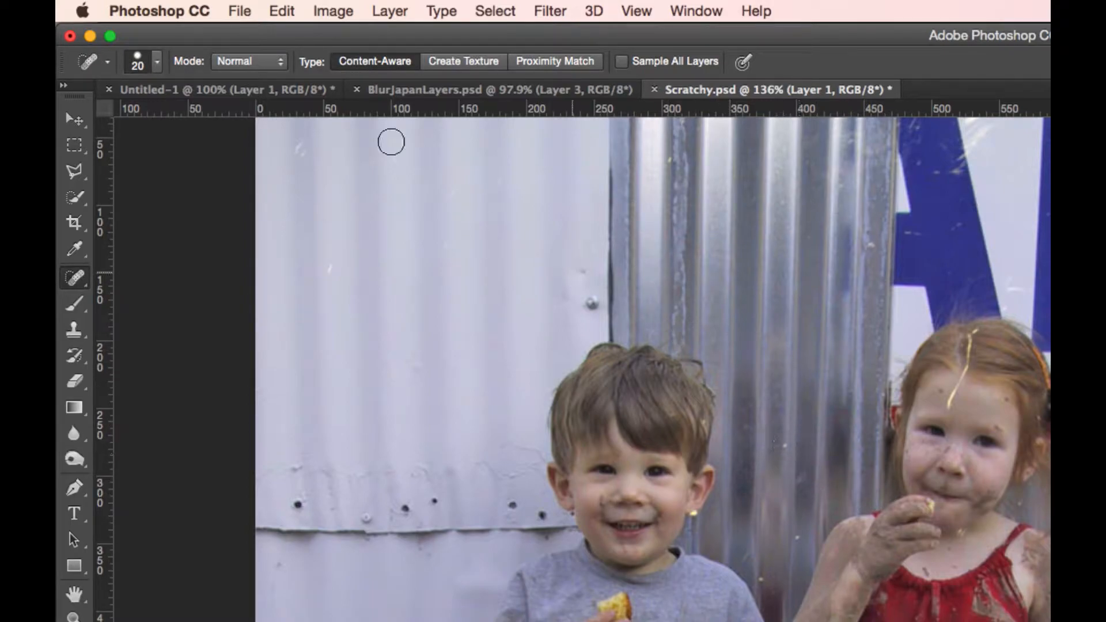
Step: Set the healing brush size to 10 px
{"action": "left_click", "coordinate": [156, 63]}
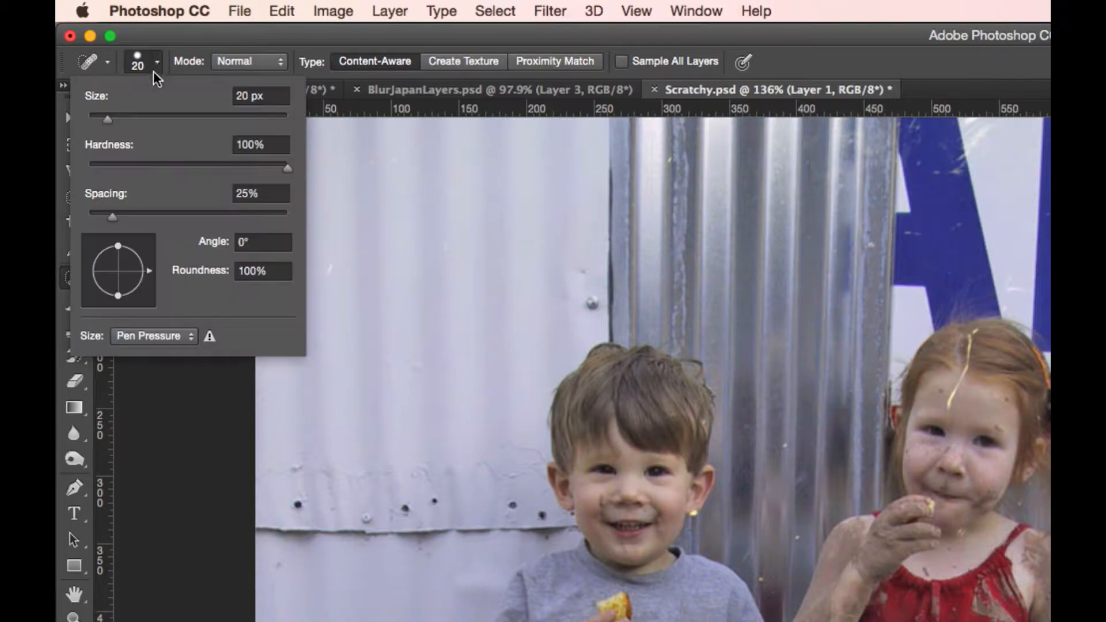
{"action": "left_click", "coordinate": [200, 95]}
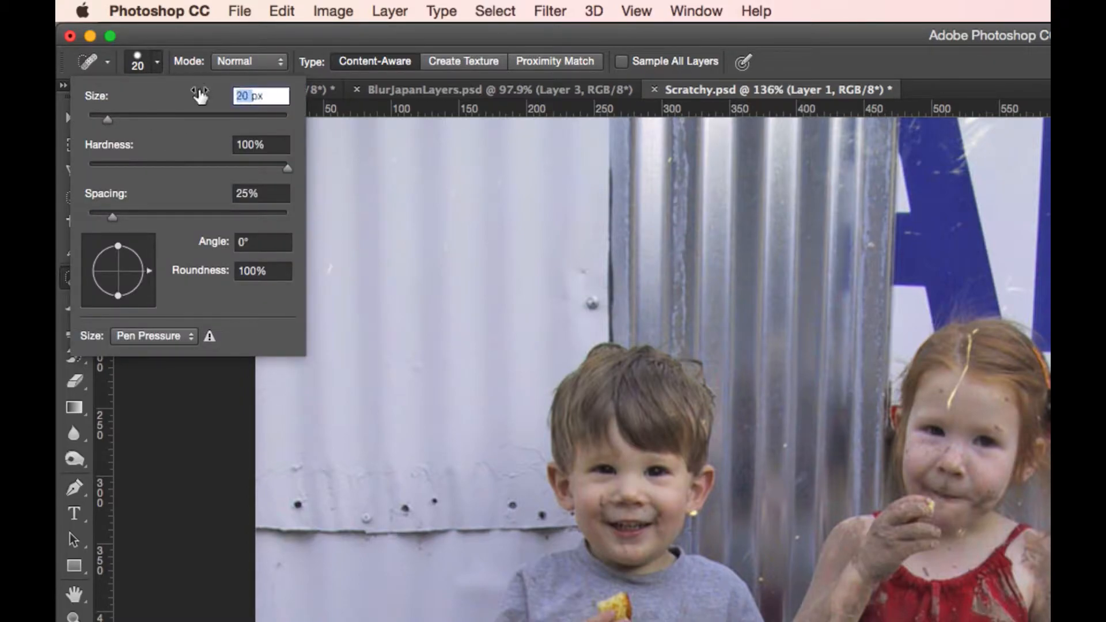
{"action": "type", "text": "10"}
{"action": "key", "text": "Return"}
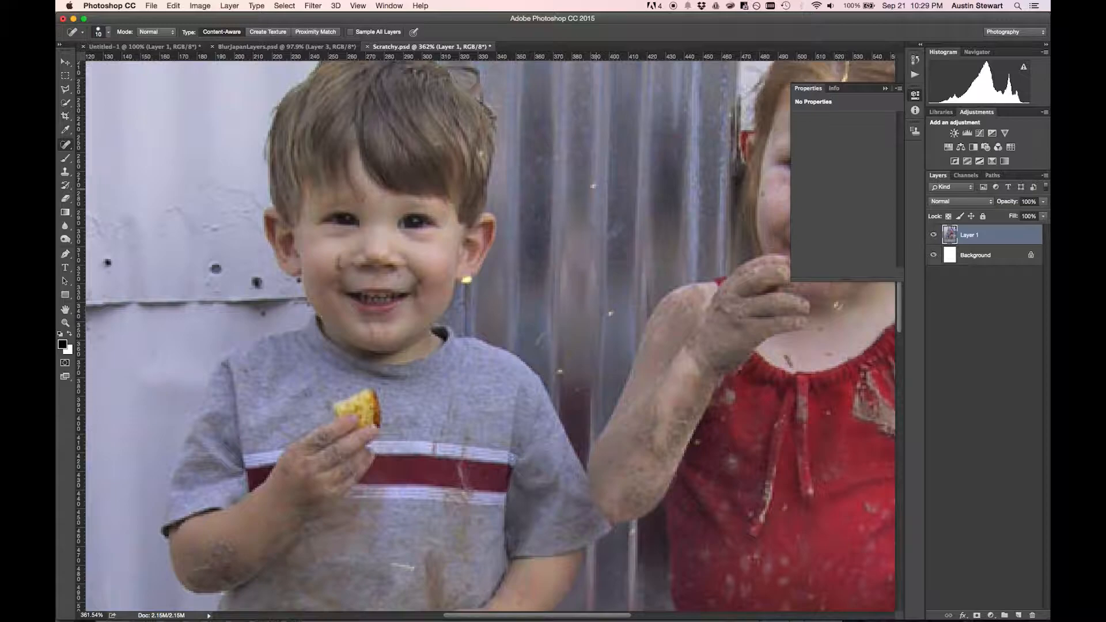
Step: Heal the three small bright specks on the corrugated metal between the boy and the girl
{"action": "scroll", "coordinate": [589, 214], "scroll_direction": "up", "scroll_amount": 2}
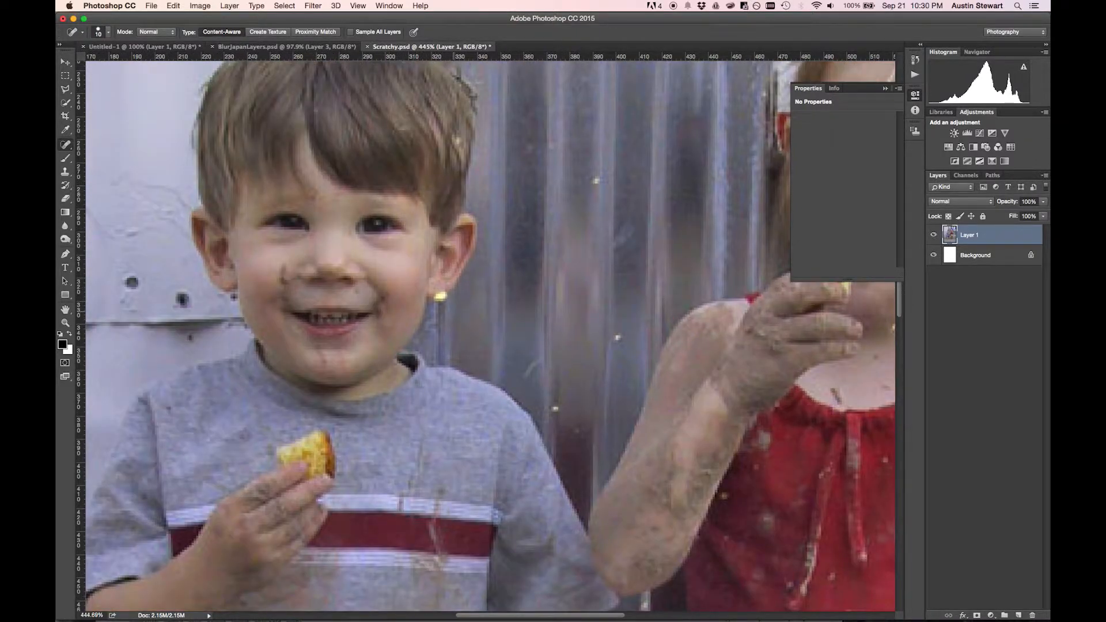
{"action": "left_click", "coordinate": [441, 296]}
{"action": "key", "text": "super+z"}
{"action": "left_click", "coordinate": [618, 337]}
{"action": "left_click", "coordinate": [555, 410]}
{"action": "left_click", "coordinate": [596, 181]}
Step: Heal the yellow scratch running through the girl's hair and forehead and the bright speck below her chin
{"action": "scroll", "coordinate": [647, 362], "scroll_direction": "up", "scroll_amount": 2}
{"action": "scroll", "coordinate": [647, 362], "scroll_direction": "down", "scroll_amount": 8}
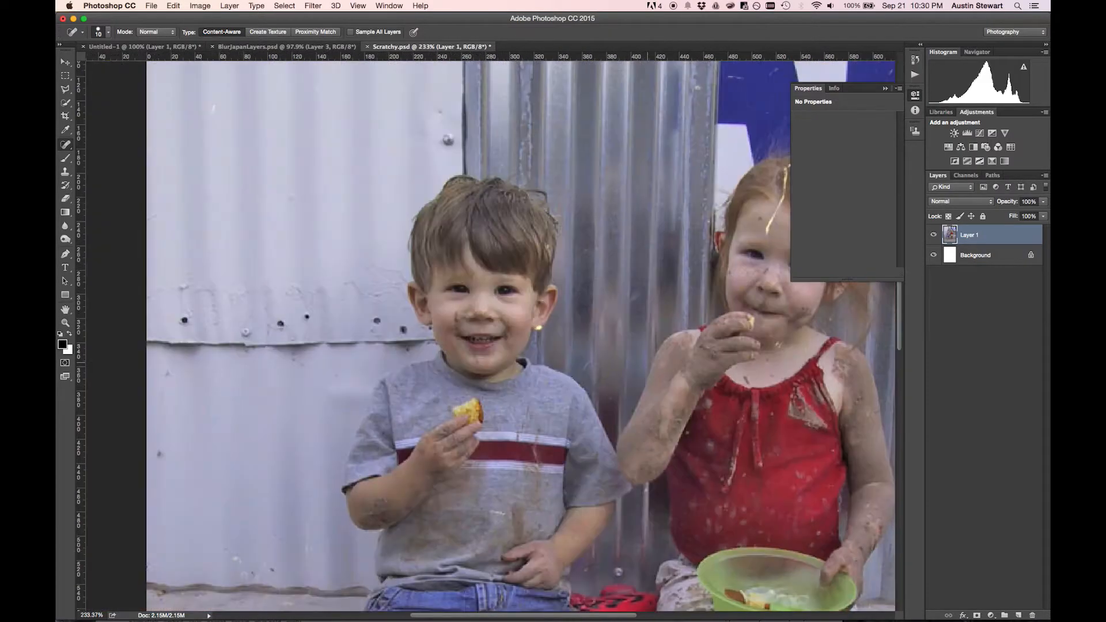
{"action": "scroll", "coordinate": [558, 443], "scroll_direction": "down", "scroll_amount": 4}
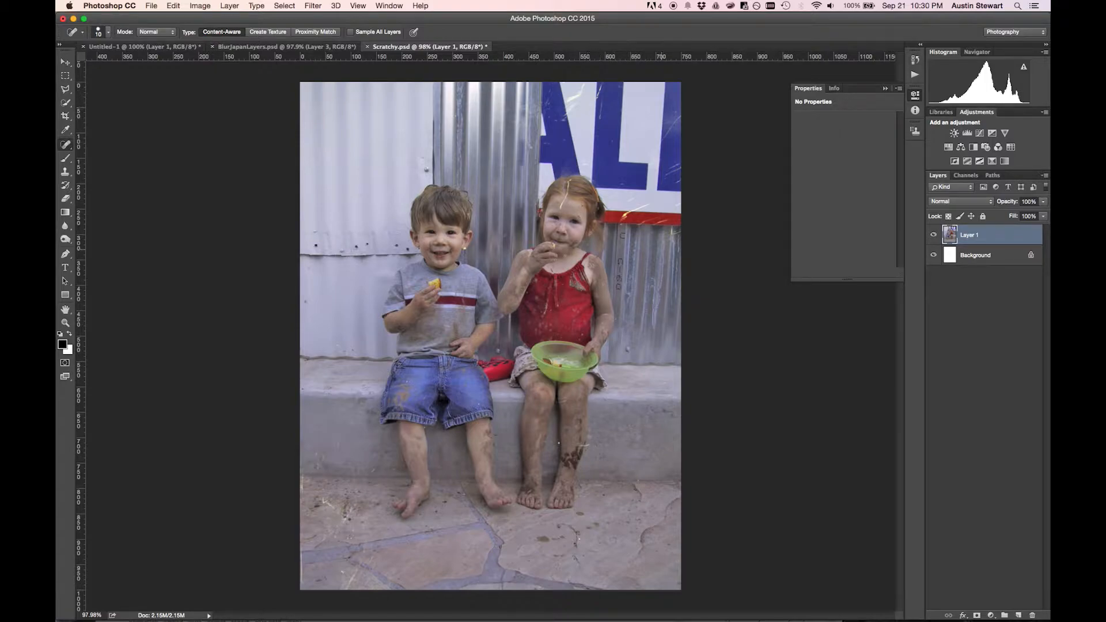
{"action": "scroll", "coordinate": [565, 199], "scroll_direction": "up", "scroll_amount": 8}
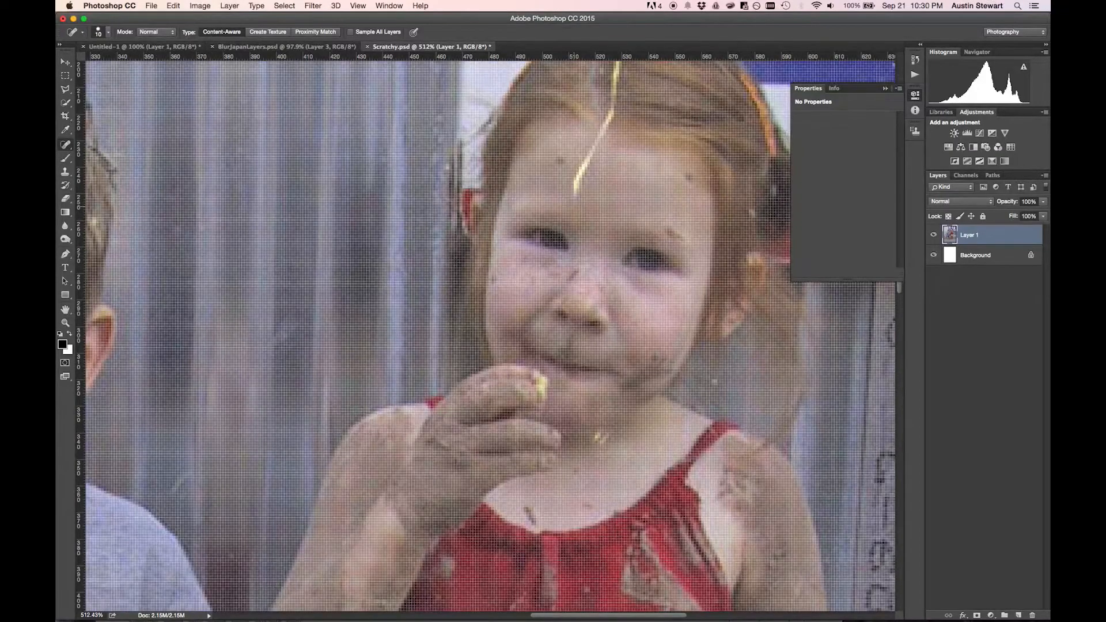
{"action": "mouse_move", "coordinate": [612, 217]}
{"action": "left_mouse_down"}
{"action": "mouse_move", "coordinate": [606, 349]}
{"action": "mouse_move", "coordinate": [567, 337]}
{"action": "mouse_move", "coordinate": [621, 167]}
{"action": "left_mouse_up"}
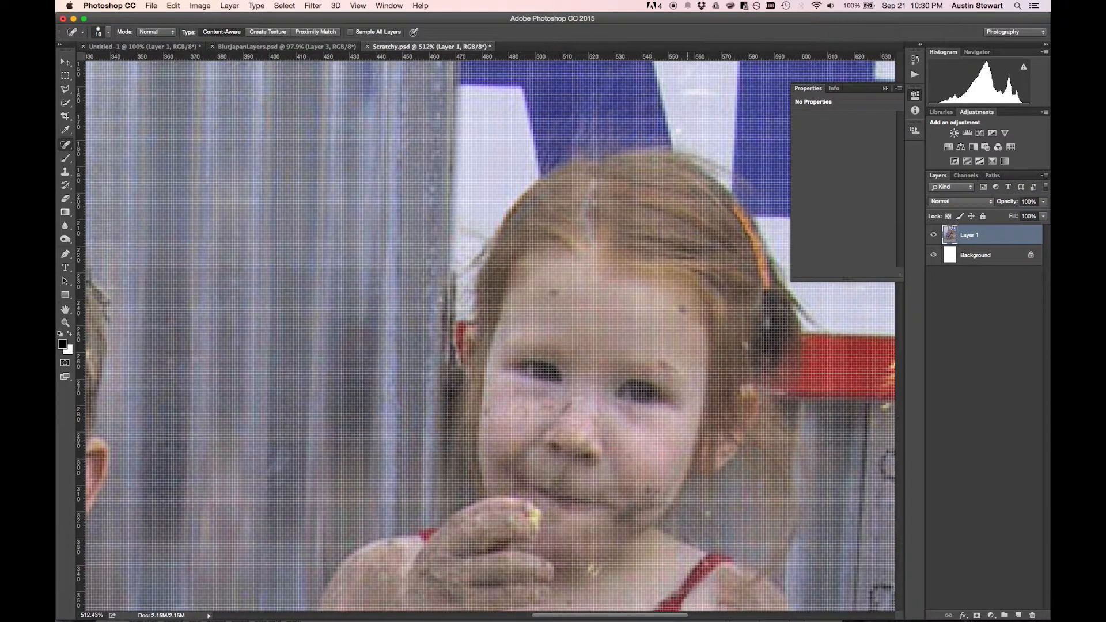
{"action": "left_click", "coordinate": [593, 569]}
Step: Heal the yellow scratches across the sign's white and red bands and the one on the corrugated metal below
{"action": "key", "text": "space"}
{"action": "left_click_drag", "start_coordinate": [799, 351], "coordinate": [401, 279]}
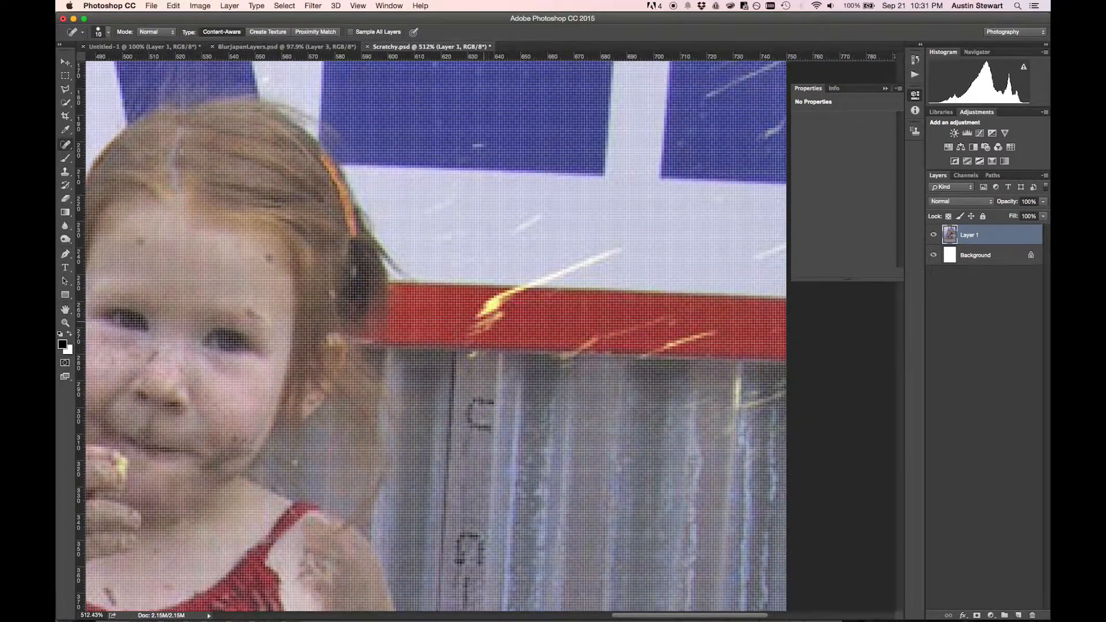
{"action": "mouse_move", "coordinate": [622, 250]}
{"action": "left_mouse_down"}
{"action": "mouse_move", "coordinate": [514, 292]}
{"action": "mouse_move", "coordinate": [468, 328]}
{"action": "mouse_move", "coordinate": [510, 318]}
{"action": "left_mouse_up"}
{"action": "left_click_drag", "start_coordinate": [545, 211], "coordinate": [506, 244]}
{"action": "left_click_drag", "start_coordinate": [484, 348], "coordinate": [468, 361]}
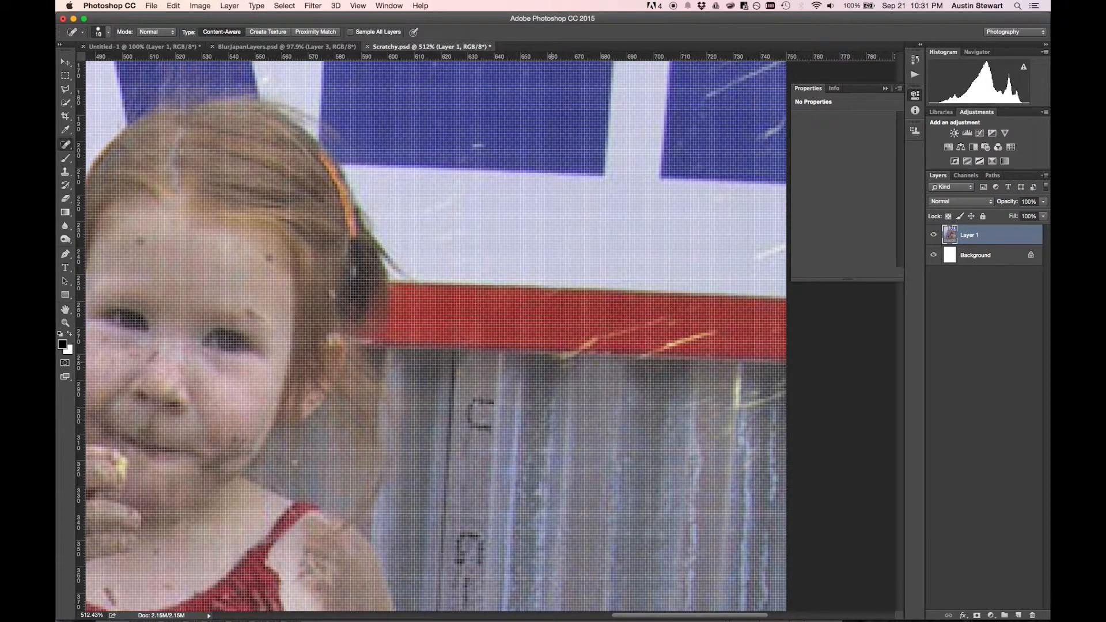
{"action": "mouse_move", "coordinate": [736, 368]}
{"action": "left_mouse_down"}
{"action": "mouse_move", "coordinate": [740, 449]}
{"action": "mouse_move", "coordinate": [781, 381]}
{"action": "left_mouse_up"}
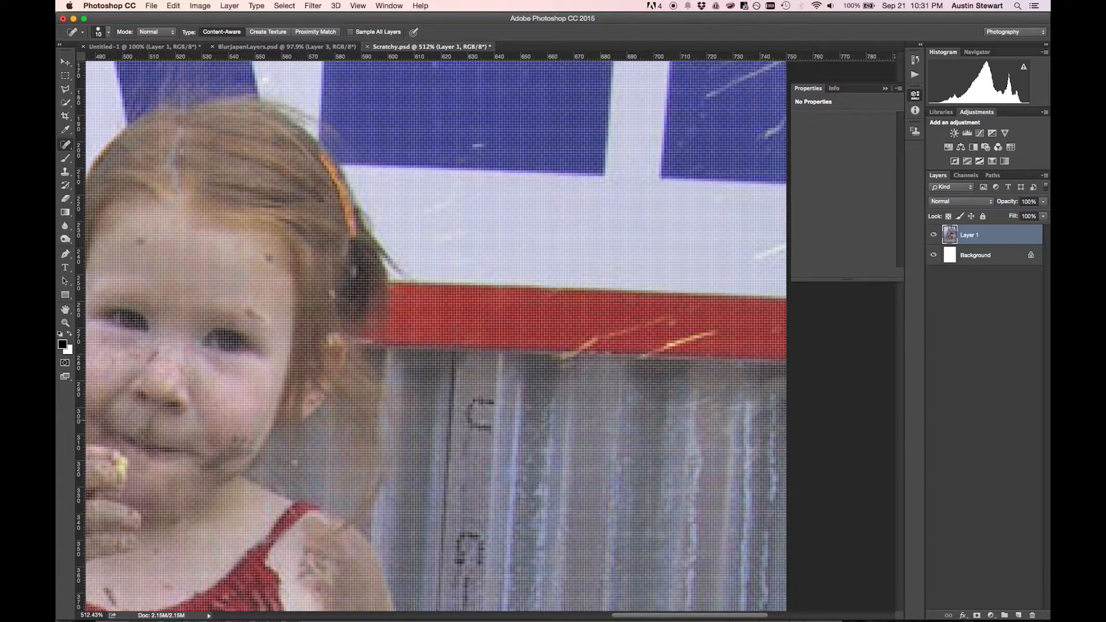
Step: Heal the short scratch at the outer edge of the sign's white band and the scratches low on the last blue letter
{"action": "left_click_drag", "start_coordinate": [727, 324], "coordinate": [631, 358]}
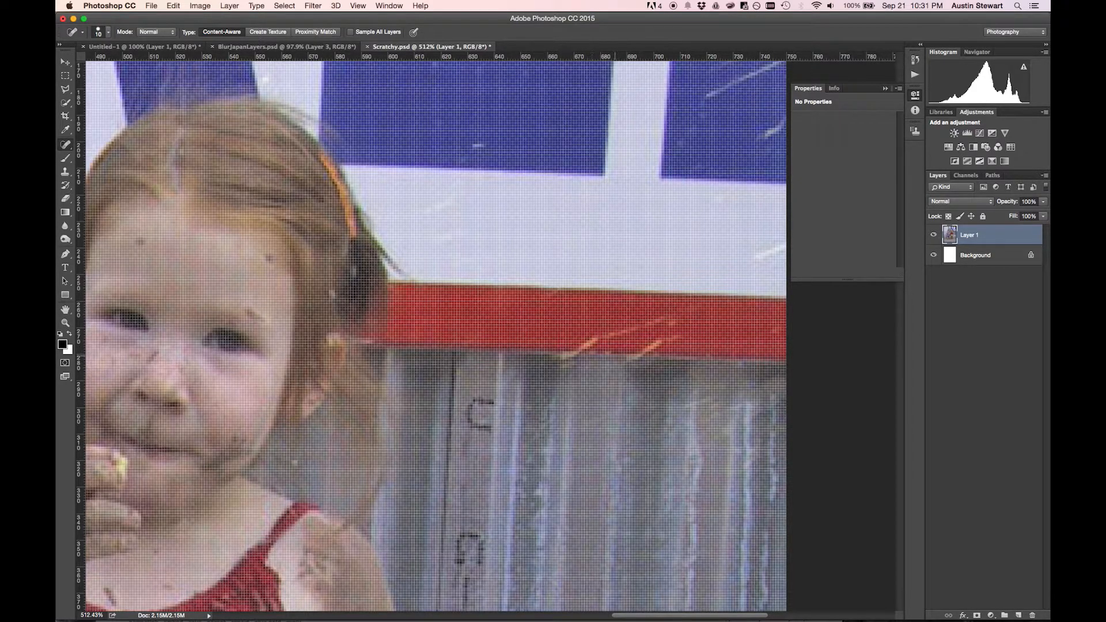
{"action": "key", "text": "super+z"}
{"action": "left_click_drag", "start_coordinate": [748, 263], "coordinate": [779, 247]}
{"action": "scroll", "coordinate": [436, 336], "scroll_direction": "up", "scroll_amount": 5}
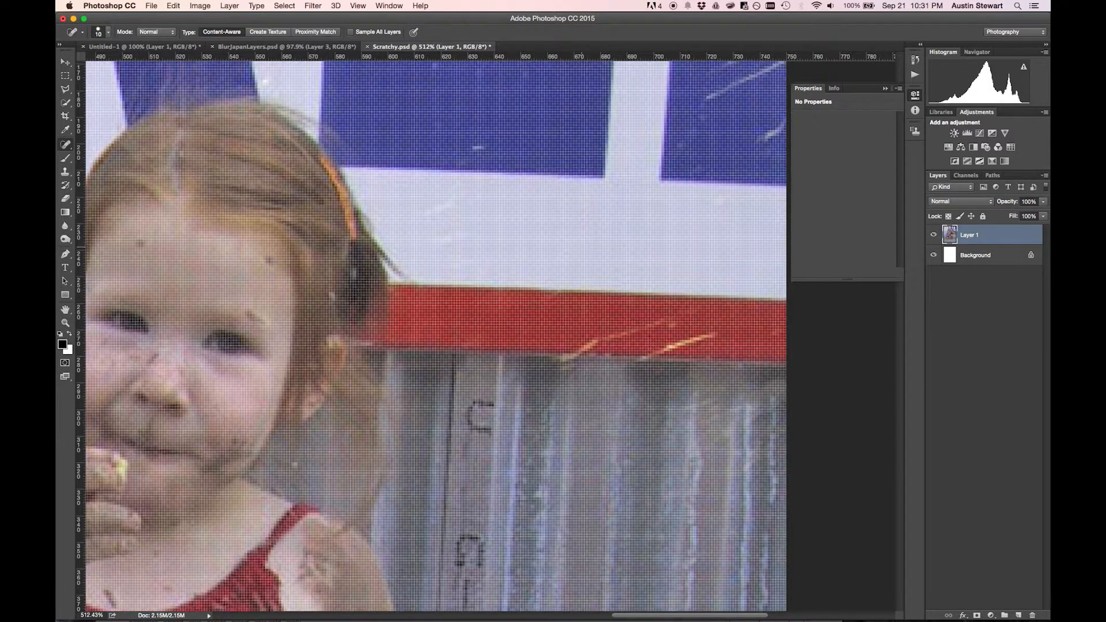
{"action": "scroll", "coordinate": [436, 336], "scroll_direction": "up", "scroll_amount": 5}
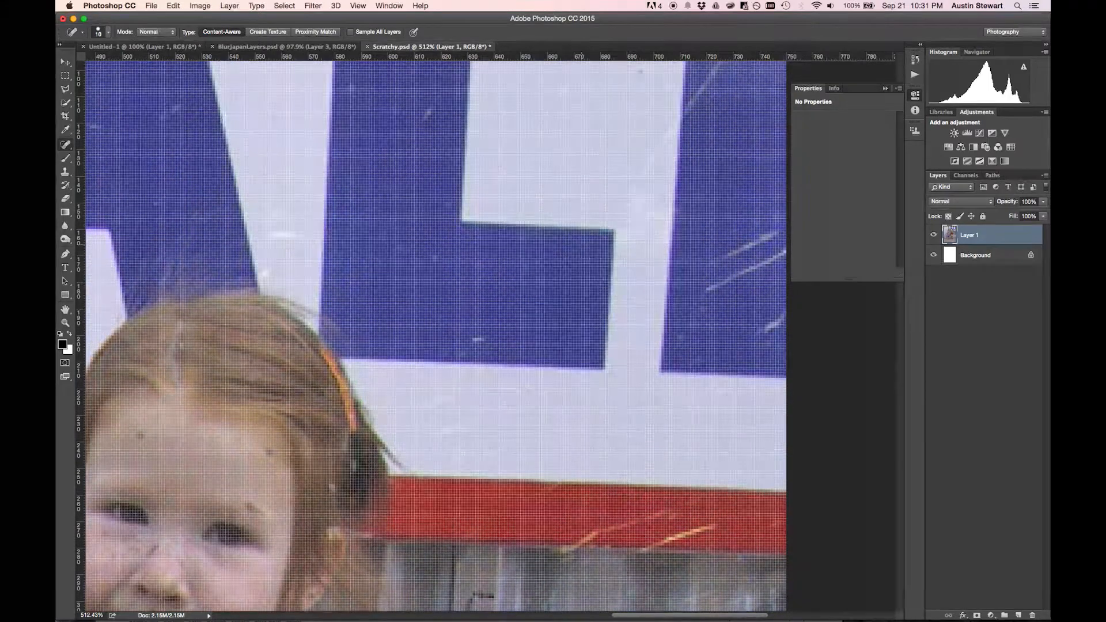
{"action": "left_click_drag", "start_coordinate": [683, 360], "coordinate": [777, 285]}
{"action": "left_click_drag", "start_coordinate": [700, 325], "coordinate": [769, 275]}
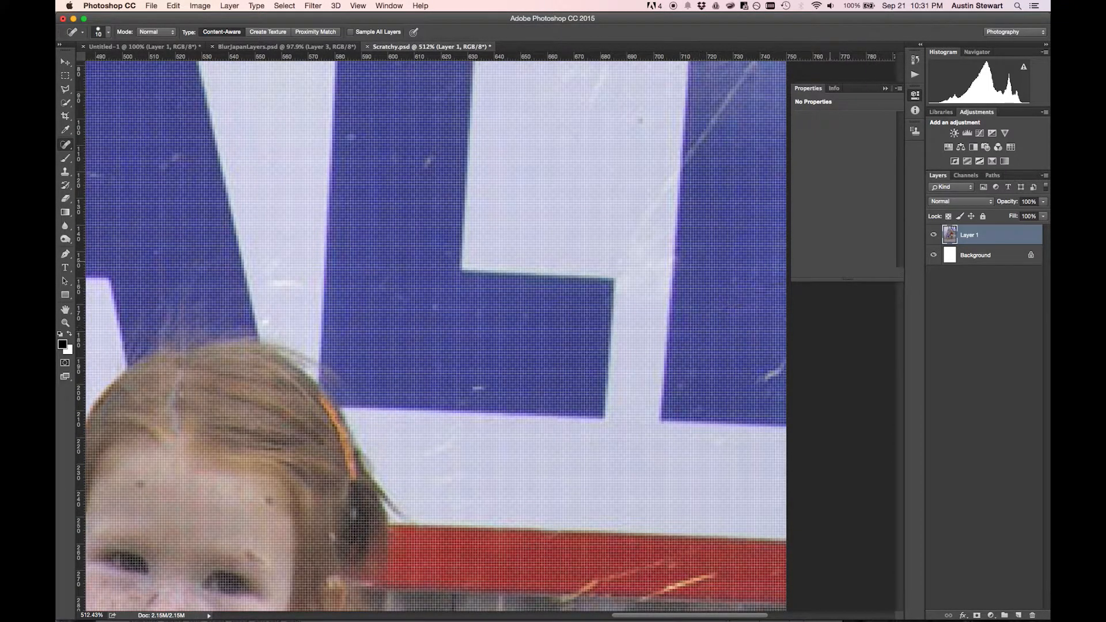
{"action": "left_click_drag", "start_coordinate": [740, 393], "coordinate": [771, 345]}
Step: Heal the long scratch across the last blue letter and the marks on the white area beside it
{"action": "key", "text": "space"}
{"action": "left_click_drag", "start_coordinate": [723, 123], "coordinate": [660, 392]}
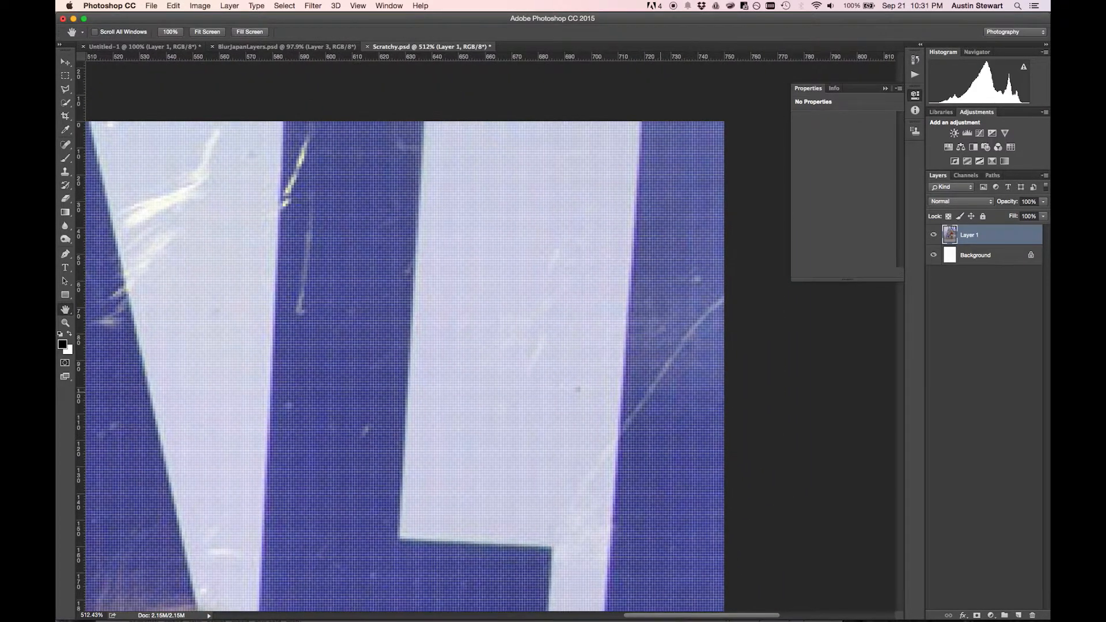
{"action": "mouse_move", "coordinate": [629, 429]}
{"action": "left_mouse_down"}
{"action": "mouse_move", "coordinate": [671, 341]}
{"action": "mouse_move", "coordinate": [723, 284]}
{"action": "left_mouse_up"}
{"action": "left_click_drag", "start_coordinate": [609, 441], "coordinate": [549, 536]}
{"action": "left_click_drag", "start_coordinate": [556, 239], "coordinate": [534, 363]}
{"action": "left_click", "coordinate": [573, 386]}
{"action": "left_click", "coordinate": [697, 276]}
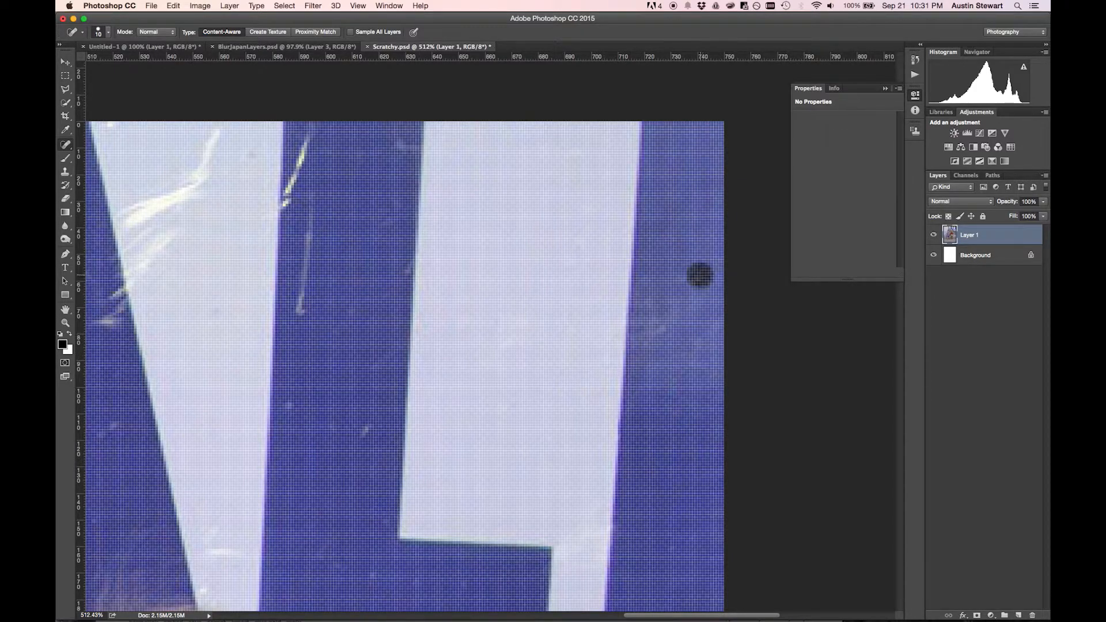
{"action": "left_click_drag", "start_coordinate": [657, 317], "coordinate": [654, 340]}
Step: Heal the faint long scratch and the speck on the blue L's stem, and try healing the yellow scratch at its edge
{"action": "left_click_drag", "start_coordinate": [310, 172], "coordinate": [297, 326]}
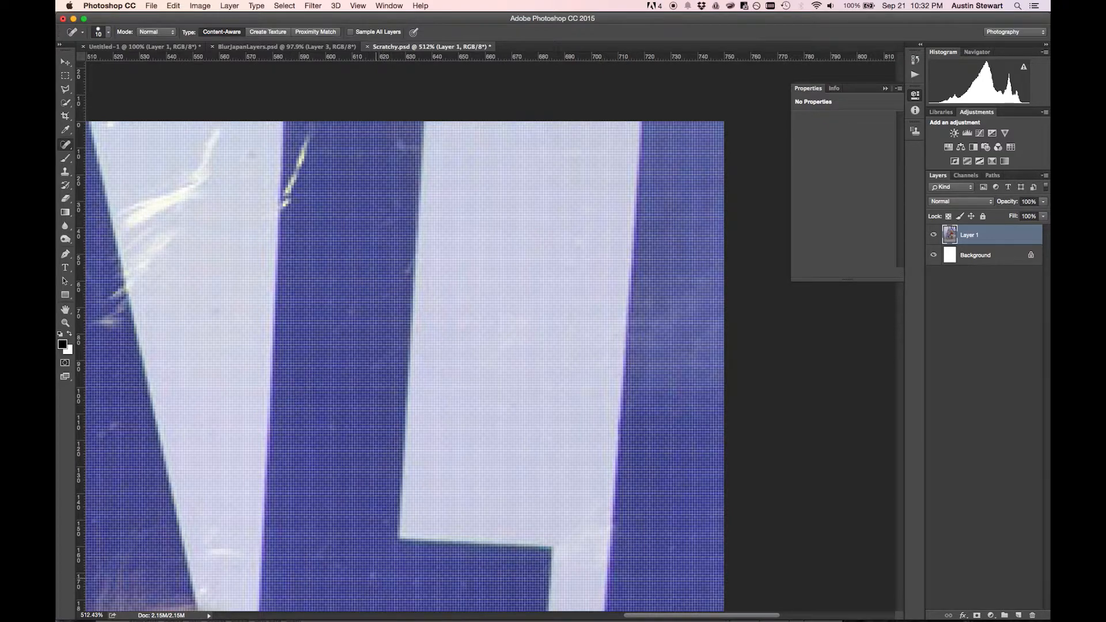
{"action": "left_click", "coordinate": [402, 146]}
{"action": "left_click_drag", "start_coordinate": [307, 130], "coordinate": [279, 226]}
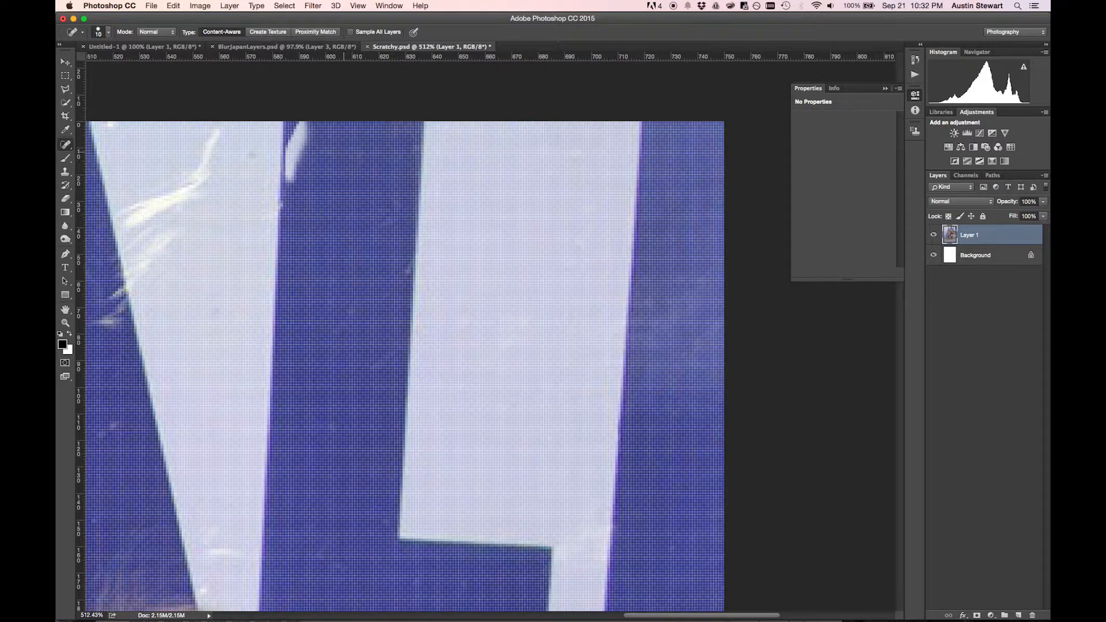
Step: Heal the bright scratches in the white gap between the blue A and L, down to just above the girl's hair
{"action": "mouse_move", "coordinate": [229, 128]}
{"action": "left_mouse_down"}
{"action": "mouse_move", "coordinate": [195, 193]}
{"action": "mouse_move", "coordinate": [166, 186]}
{"action": "mouse_move", "coordinate": [132, 215]}
{"action": "mouse_move", "coordinate": [136, 280]}
{"action": "mouse_move", "coordinate": [170, 221]}
{"action": "mouse_move", "coordinate": [209, 196]}
{"action": "mouse_move", "coordinate": [199, 236]}
{"action": "left_mouse_up"}
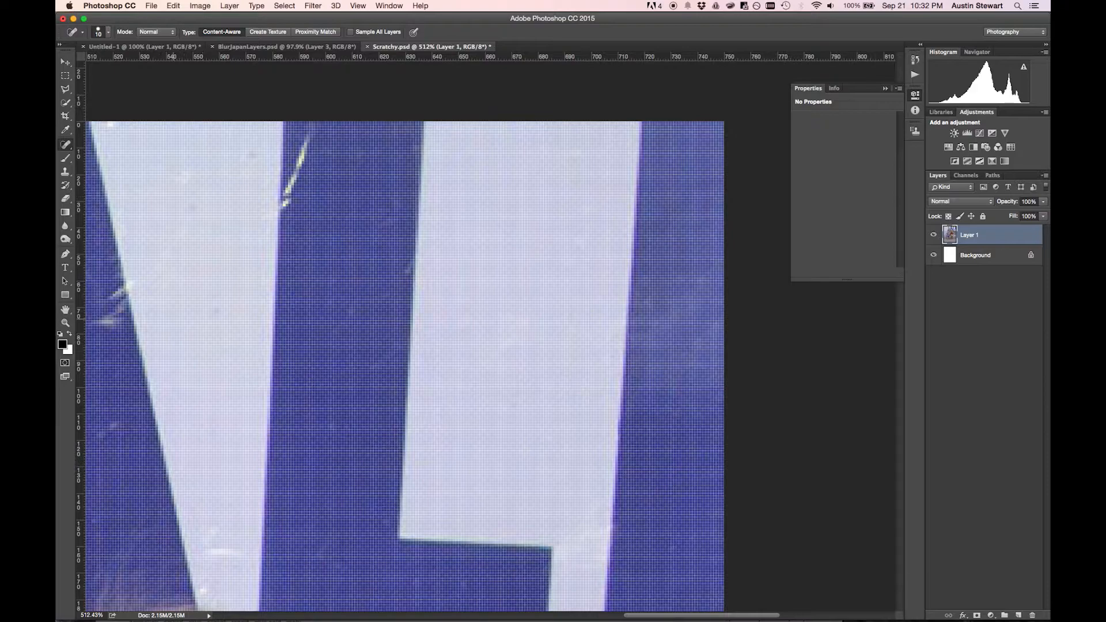
{"action": "scroll", "coordinate": [403, 334], "scroll_direction": "down", "scroll_amount": 5}
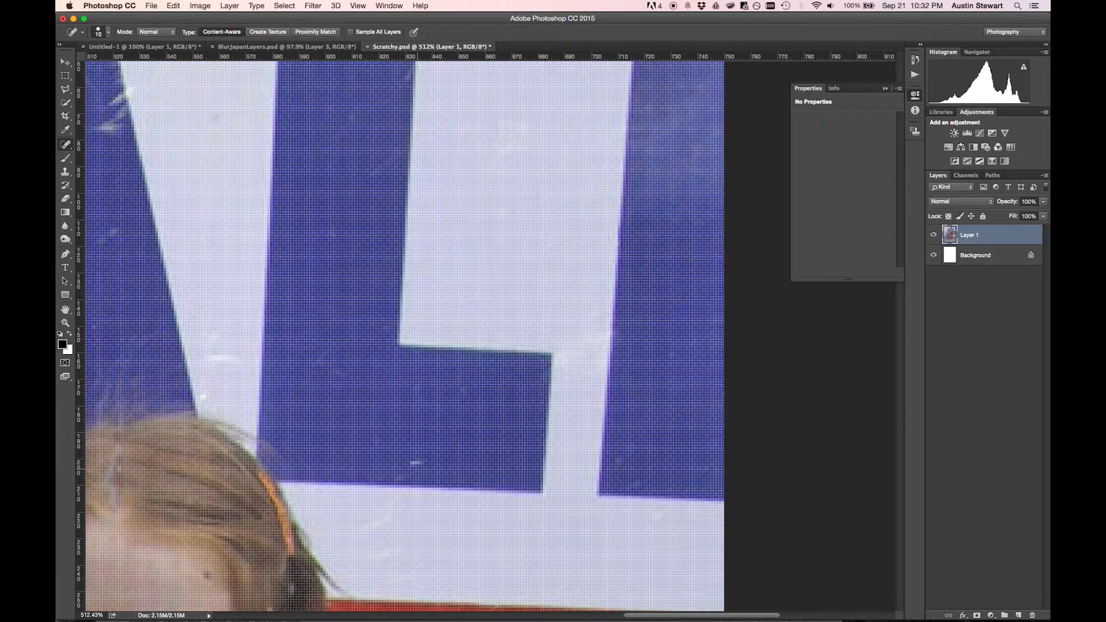
{"action": "left_click_drag", "start_coordinate": [206, 351], "coordinate": [228, 363]}
{"action": "scroll", "coordinate": [324, 411], "scroll_direction": "up", "scroll_amount": 4}
{"action": "scroll", "coordinate": [323, 411], "scroll_direction": "down", "scroll_amount": 10}
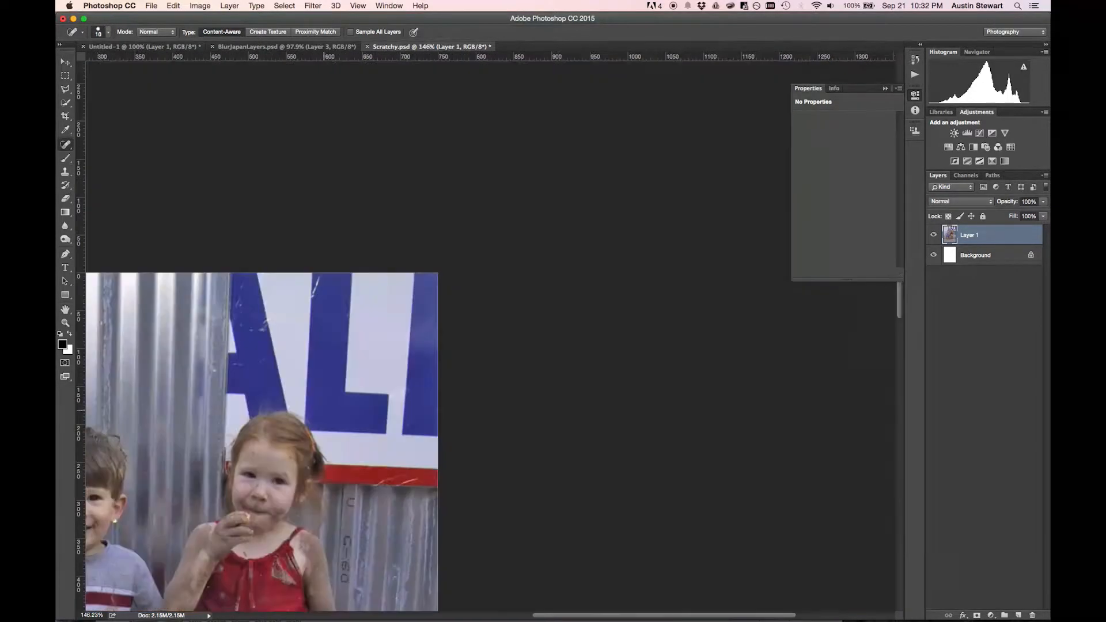
Step: Heal the dark mark at the edge of the girl's muddy shin with the Spot Healing Brush
{"action": "scroll", "coordinate": [223, 489], "scroll_direction": "down", "scroll_amount": 1}
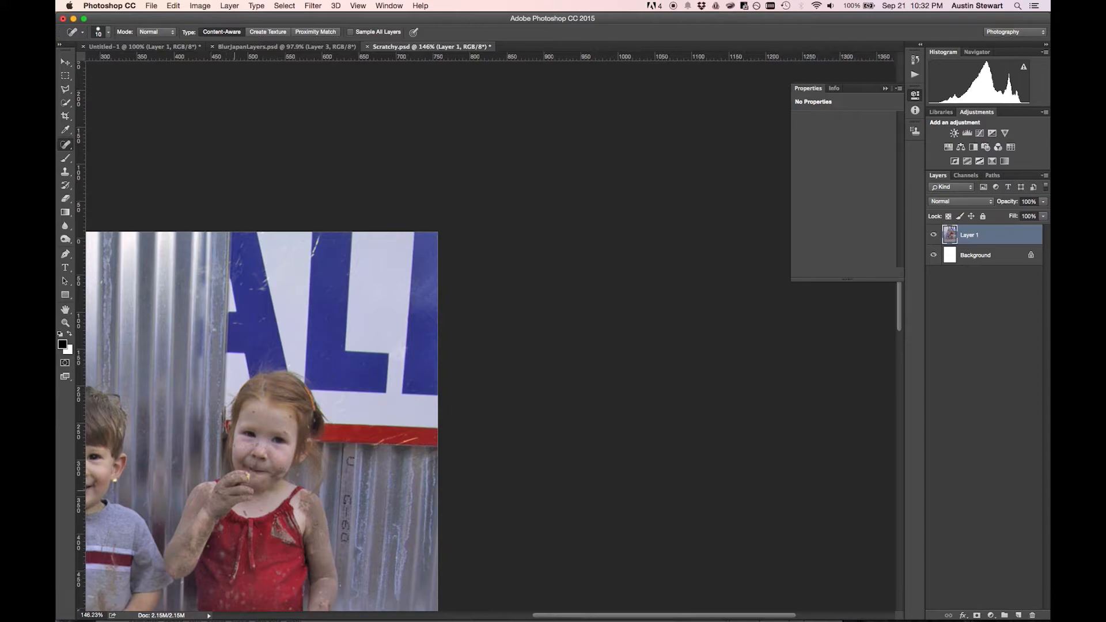
{"action": "scroll", "coordinate": [230, 480], "scroll_direction": "down", "scroll_amount": 1}
{"action": "scroll", "coordinate": [230, 481], "scroll_direction": "down", "scroll_amount": 12}
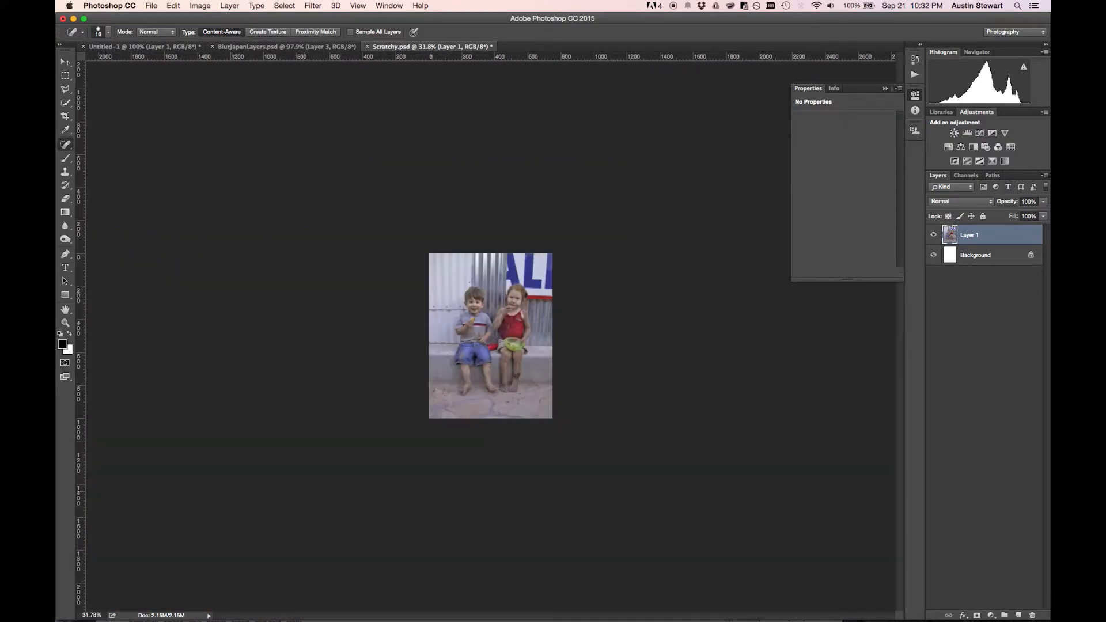
{"action": "scroll", "coordinate": [497, 318], "scroll_direction": "up", "scroll_amount": 10}
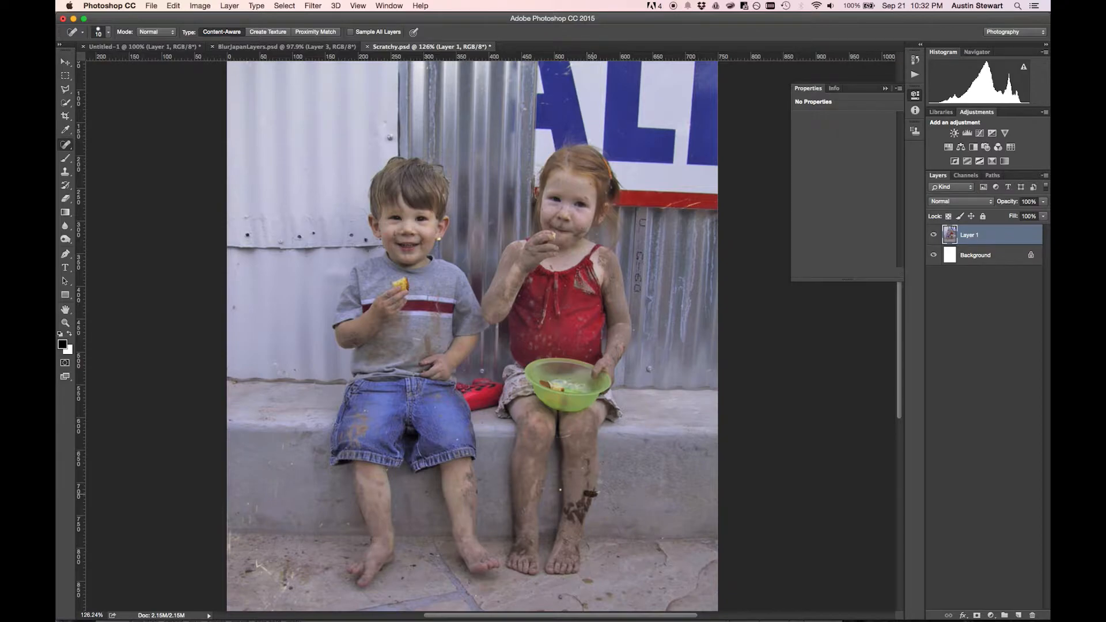
{"action": "left_click_drag", "start_coordinate": [584, 494], "coordinate": [601, 492]}
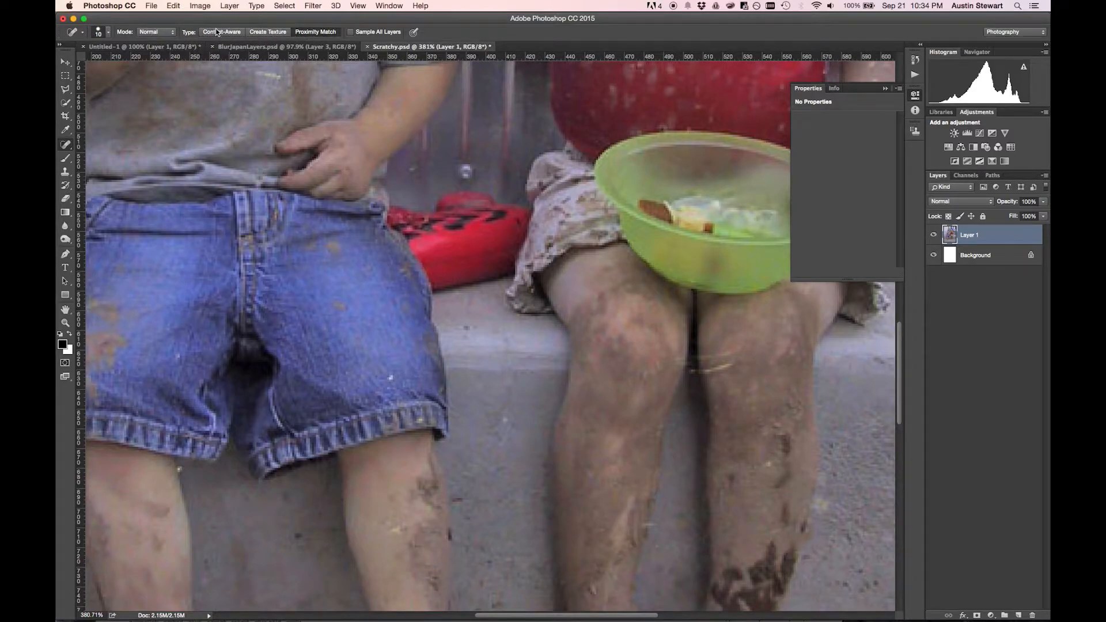
Step: Try healing the short scratch low on the boy's shirt with the brush in Replace mode
{"action": "left_click", "coordinate": [143, 34]}
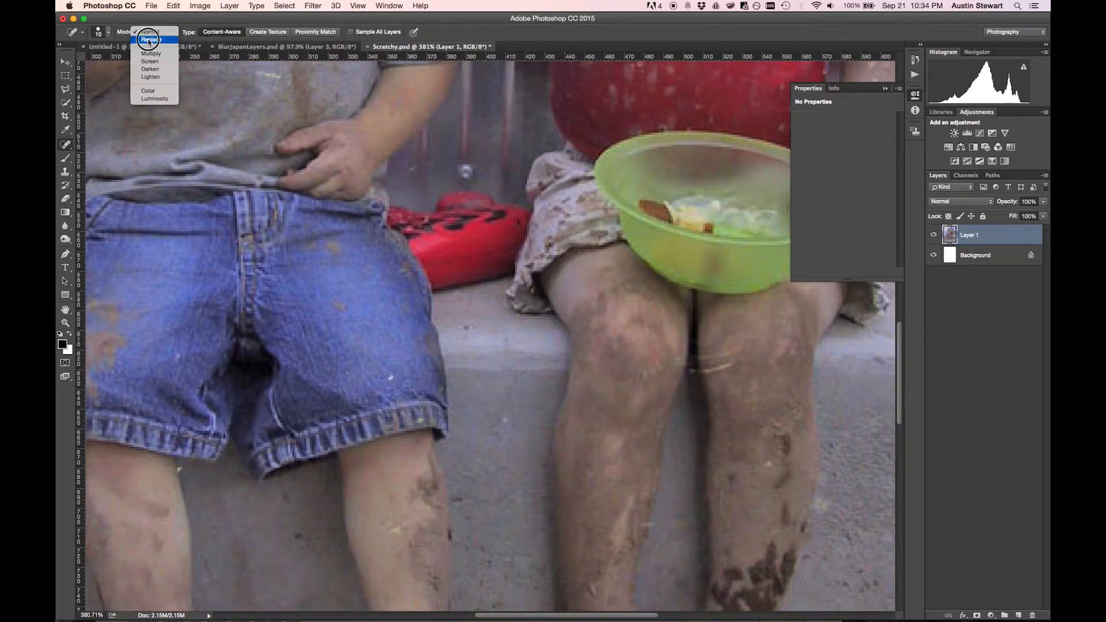
{"action": "left_click", "coordinate": [151, 40]}
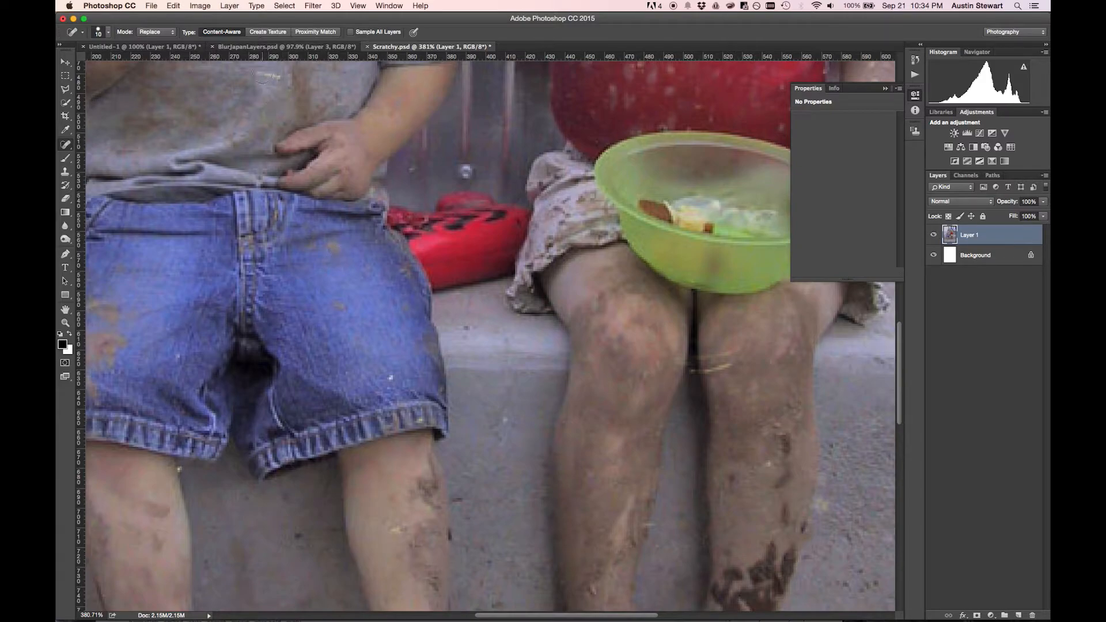
{"action": "left_click_drag", "start_coordinate": [259, 75], "coordinate": [293, 79]}
Step: Try healing the same shirt scratch with the brush in Multiply mode
{"action": "left_click", "coordinate": [155, 32]}
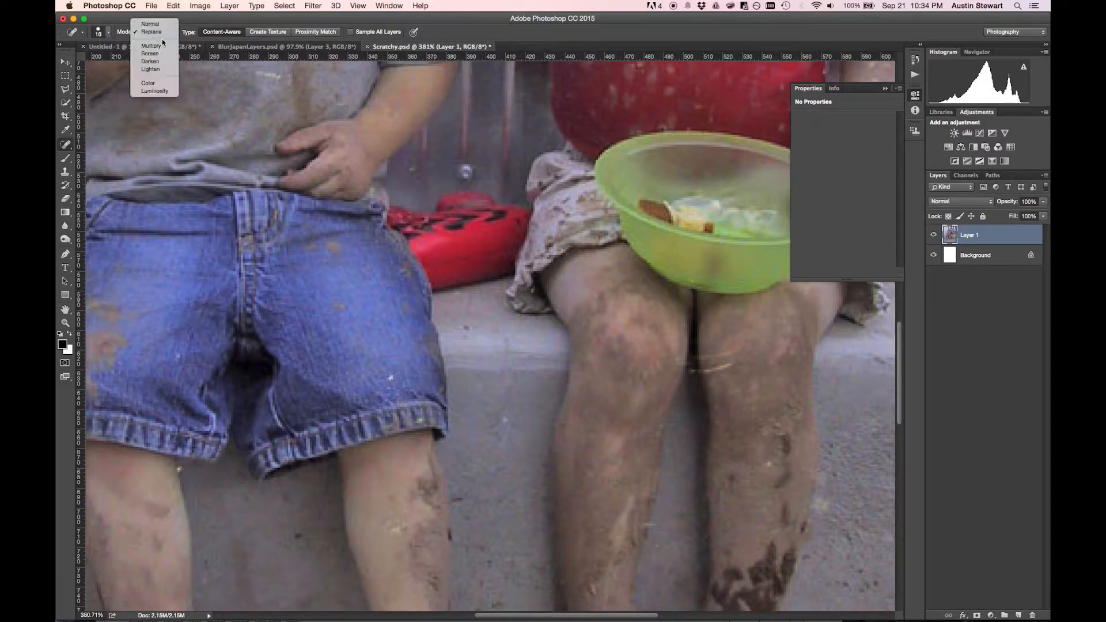
{"action": "left_click", "coordinate": [151, 45]}
{"action": "left_click_drag", "start_coordinate": [248, 74], "coordinate": [278, 75]}
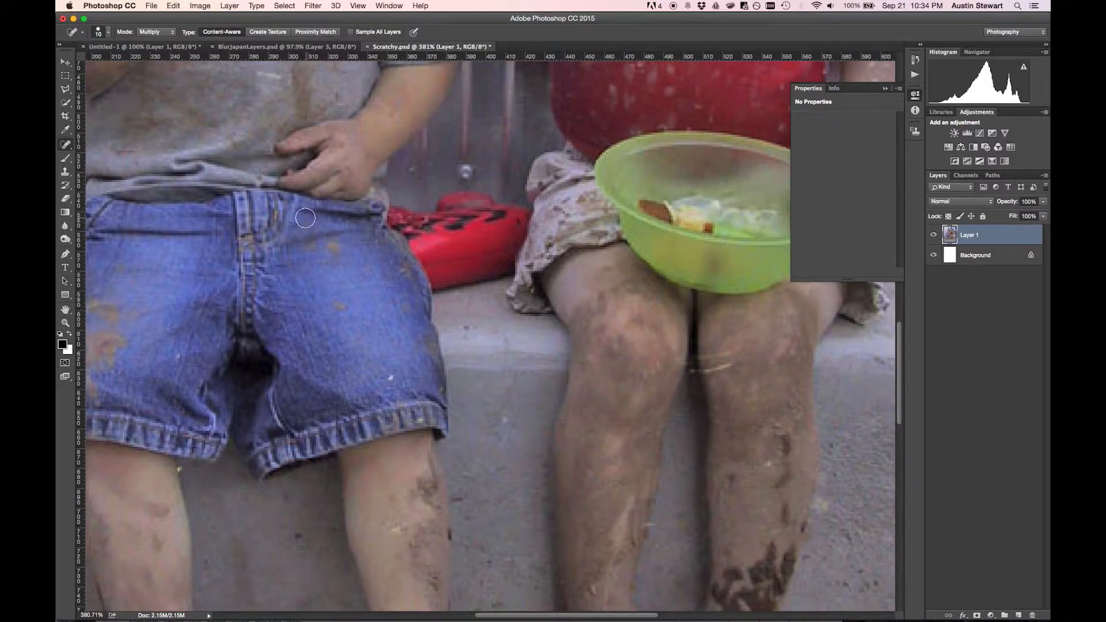
{"action": "mouse_move", "coordinate": [261, 75]}
{"action": "left_mouse_down"}
{"action": "mouse_move", "coordinate": [284, 79]}
{"action": "mouse_move", "coordinate": [260, 66]}
{"action": "mouse_move", "coordinate": [297, 99]}
{"action": "left_mouse_up"}
Step: Try Screen and Darken as brush modes on the shirt scratch and undo the healing stroke
{"action": "left_click", "coordinate": [166, 33]}
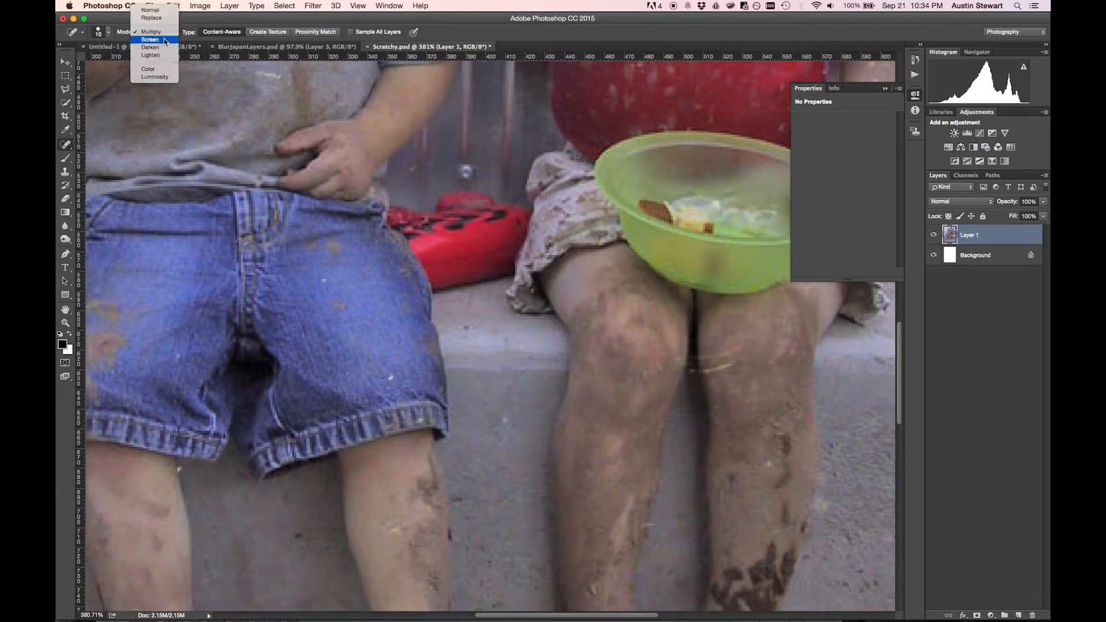
{"action": "left_click", "coordinate": [150, 39]}
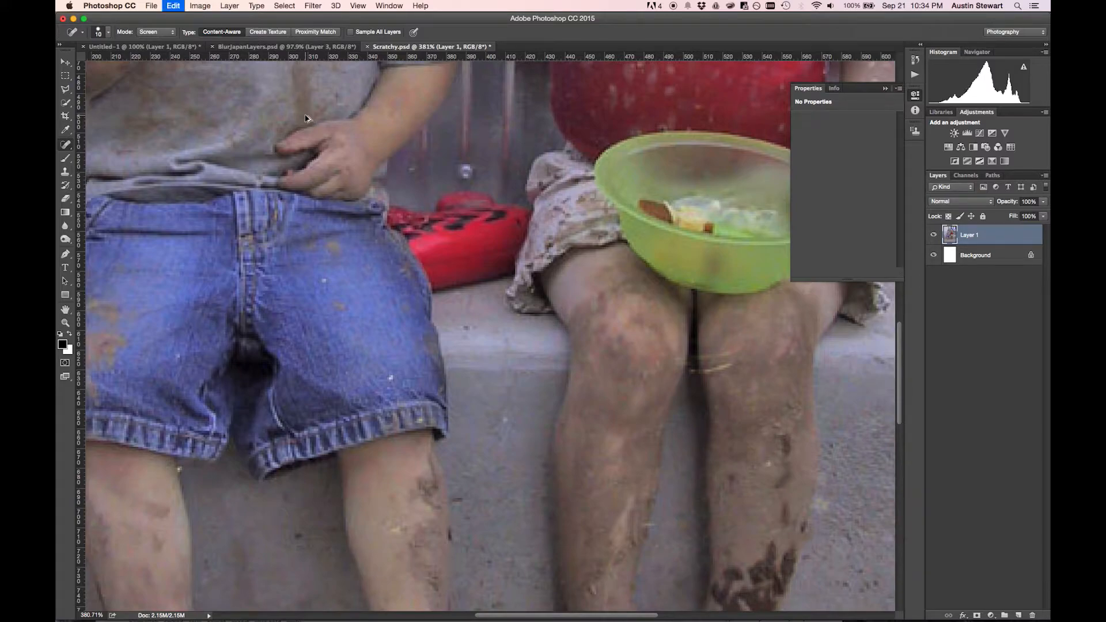
{"action": "left_click", "coordinate": [156, 33]}
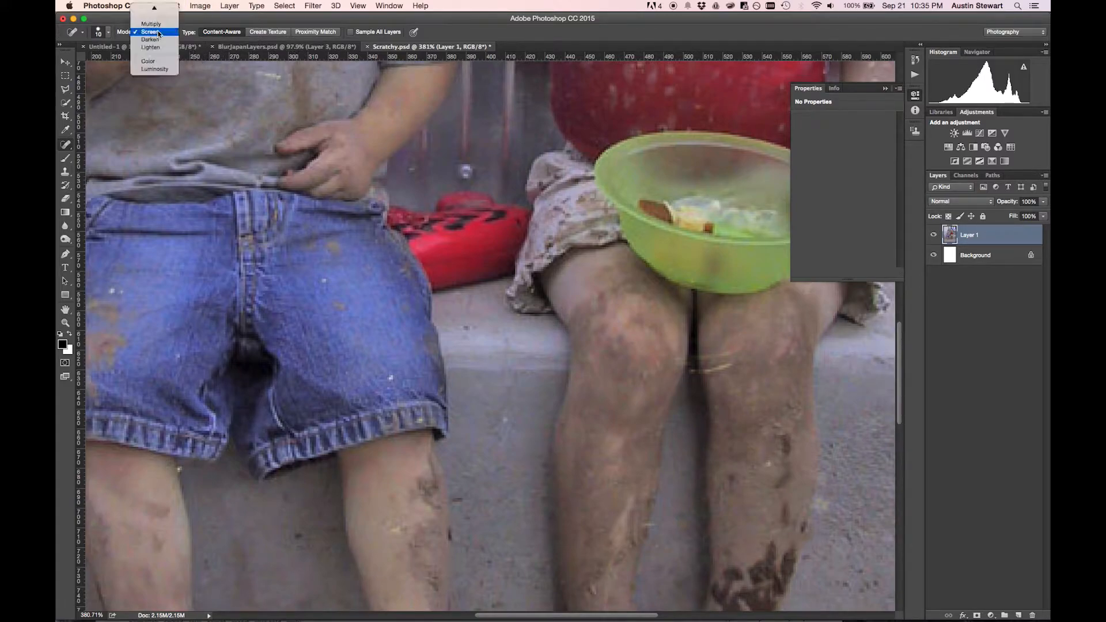
{"action": "left_click", "coordinate": [150, 39]}
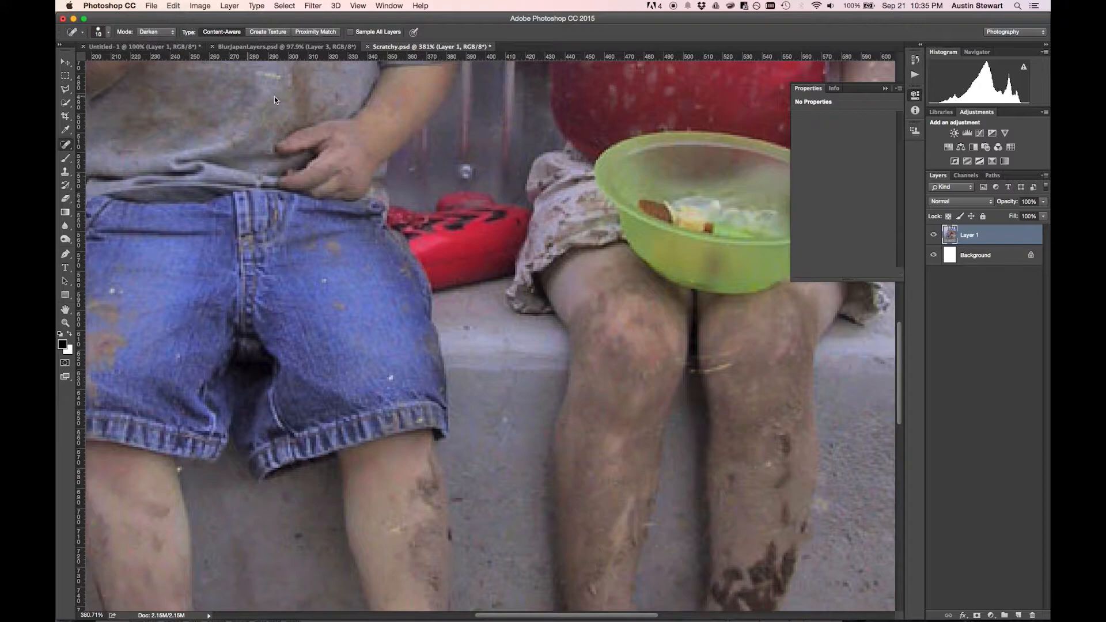
{"action": "left_click_drag", "start_coordinate": [278, 78], "coordinate": [279, 79]}
{"action": "key", "text": "super+z"}
Step: Try Lighten mode on the boy's shirt scratch and on the muddy stain below the shorts' waistband
{"action": "left_click", "coordinate": [156, 32]}
{"action": "left_click", "coordinate": [158, 42]}
{"action": "left_click", "coordinate": [155, 32]}
{"action": "left_click", "coordinate": [159, 42]}
{"action": "left_click_drag", "start_coordinate": [256, 75], "coordinate": [285, 78]}
{"action": "left_click_drag", "start_coordinate": [289, 244], "coordinate": [351, 234]}
Step: Try healing the muddy stain below the shorts' waistband with the brush in Darken mode
{"action": "left_click", "coordinate": [152, 32]}
{"action": "left_click", "coordinate": [150, 24]}
{"action": "left_click_drag", "start_coordinate": [279, 243], "coordinate": [352, 236]}
Step: Set the brush mode to Luminosity, test it on the shorts' upper stain and hem, and undo both strokes
{"action": "left_click", "coordinate": [147, 32]}
{"action": "left_click", "coordinate": [149, 40]}
{"action": "left_click", "coordinate": [153, 33]}
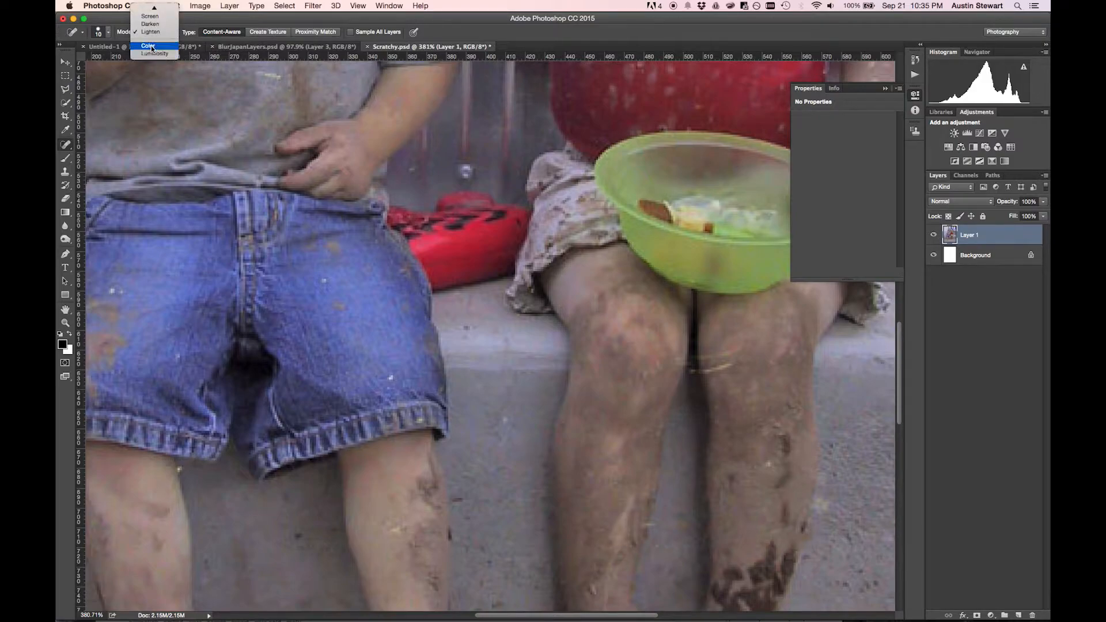
{"action": "left_click", "coordinate": [154, 54]}
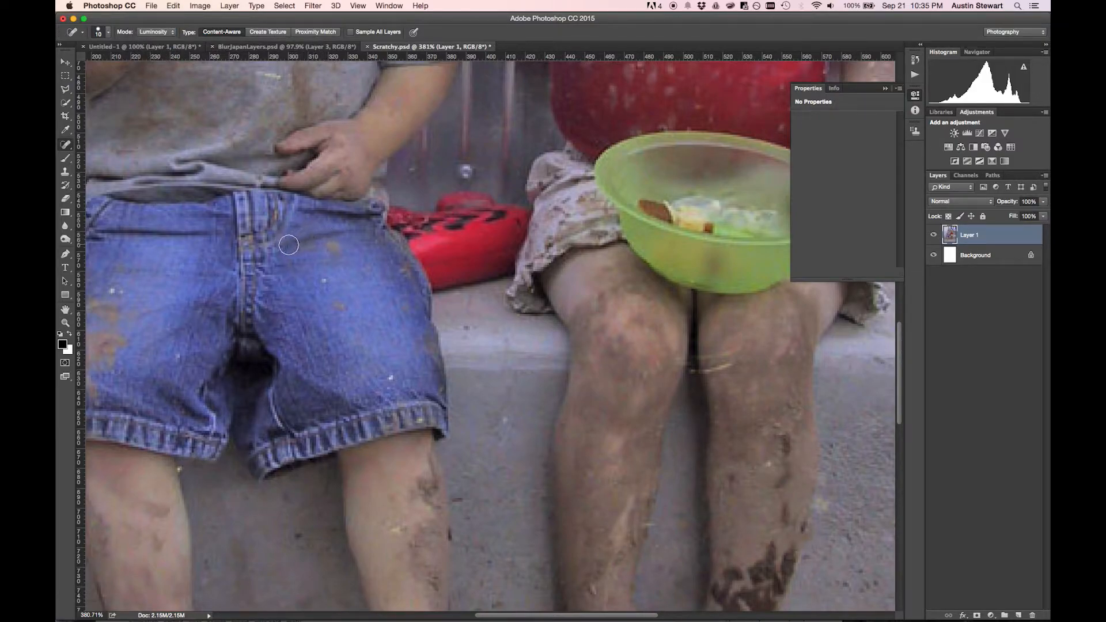
{"action": "left_click_drag", "start_coordinate": [286, 246], "coordinate": [367, 233]}
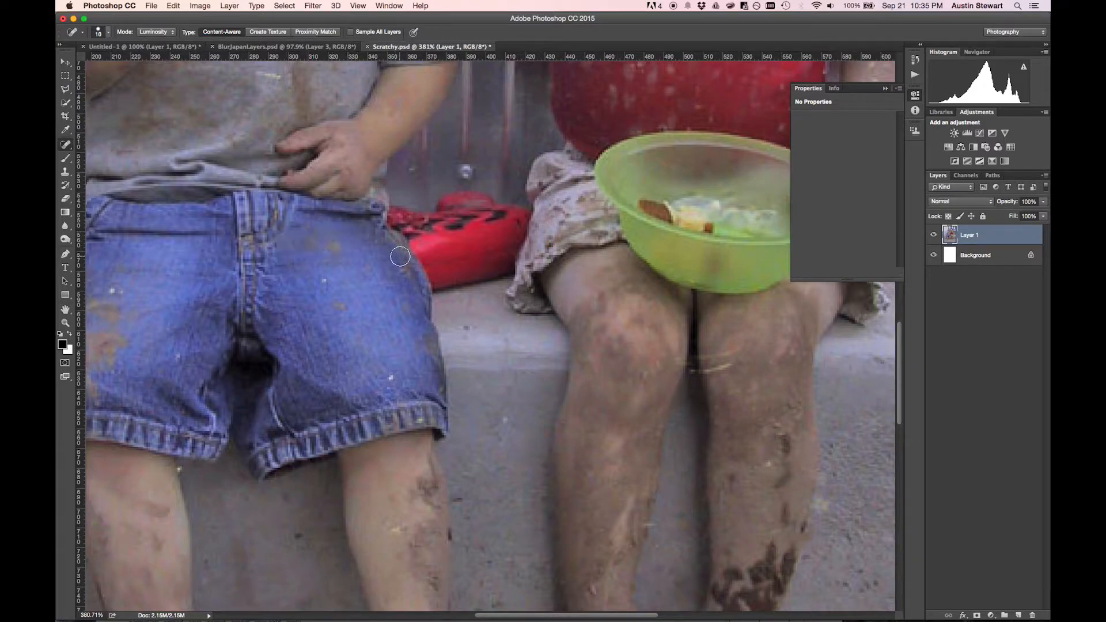
{"action": "key", "text": "super+z"}
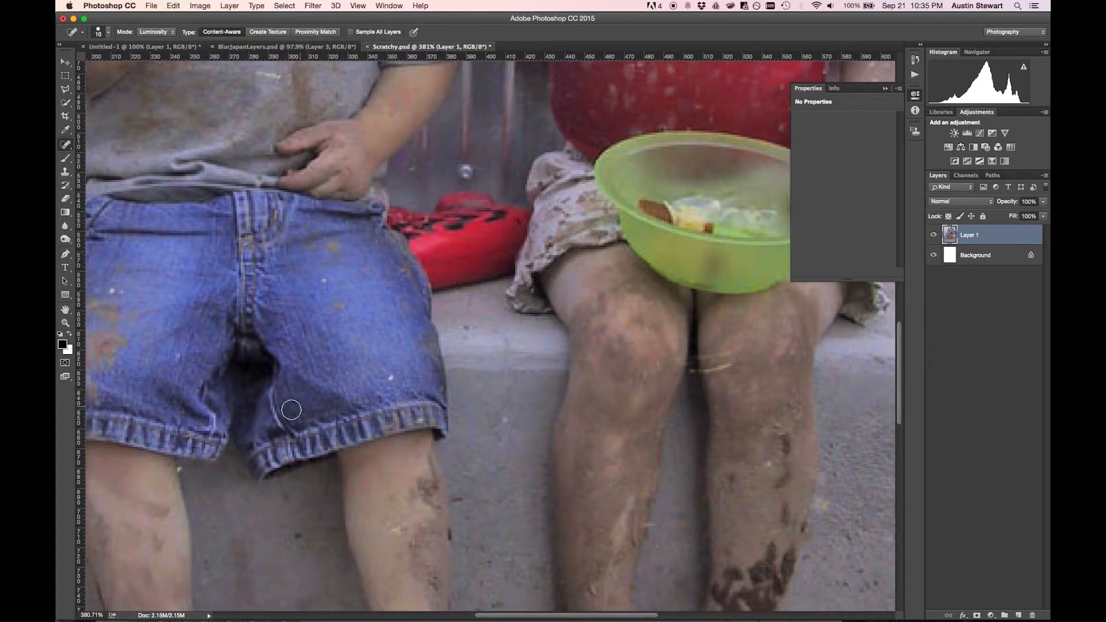
{"action": "left_click_drag", "start_coordinate": [272, 435], "coordinate": [289, 429]}
{"action": "key", "text": "super+z"}
Step: Heal the three white specks on the boy's denim shorts and return the brush mode to Normal
{"action": "left_click", "coordinate": [394, 379]}
{"action": "left_click_drag", "start_coordinate": [317, 278], "coordinate": [331, 282]}
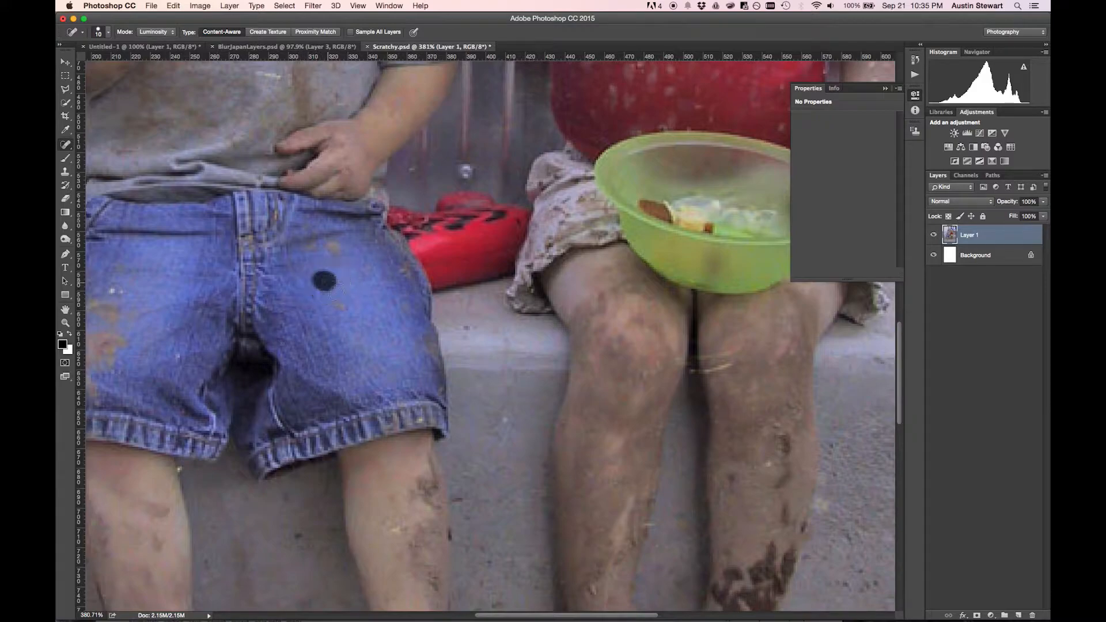
{"action": "left_click", "coordinate": [117, 291]}
{"action": "left_click", "coordinate": [161, 32]}
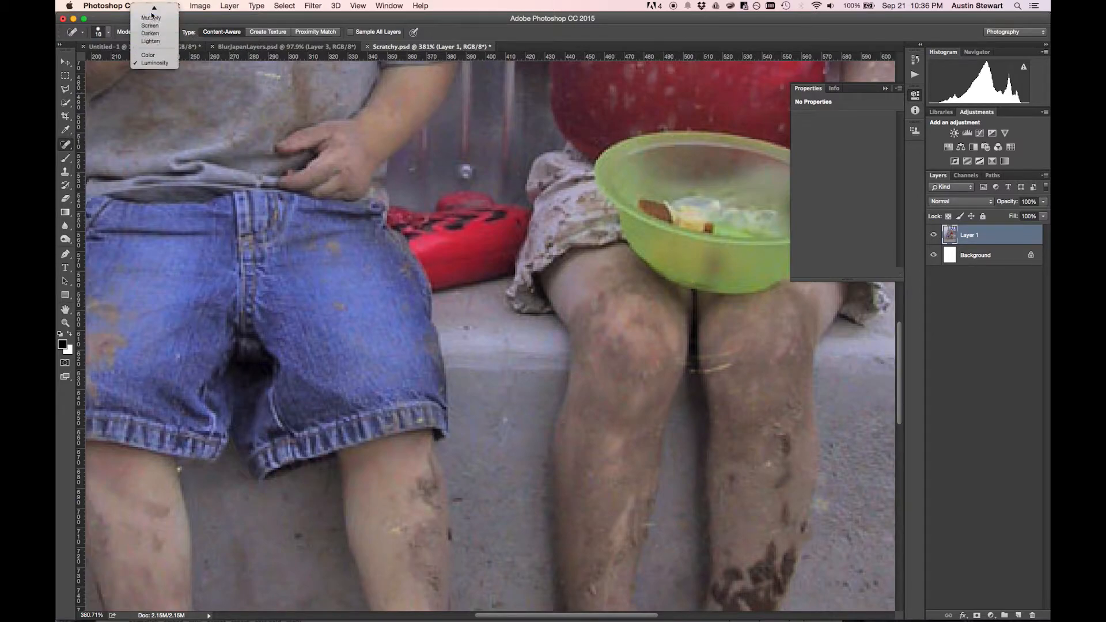
{"action": "left_click", "coordinate": [152, 11]}
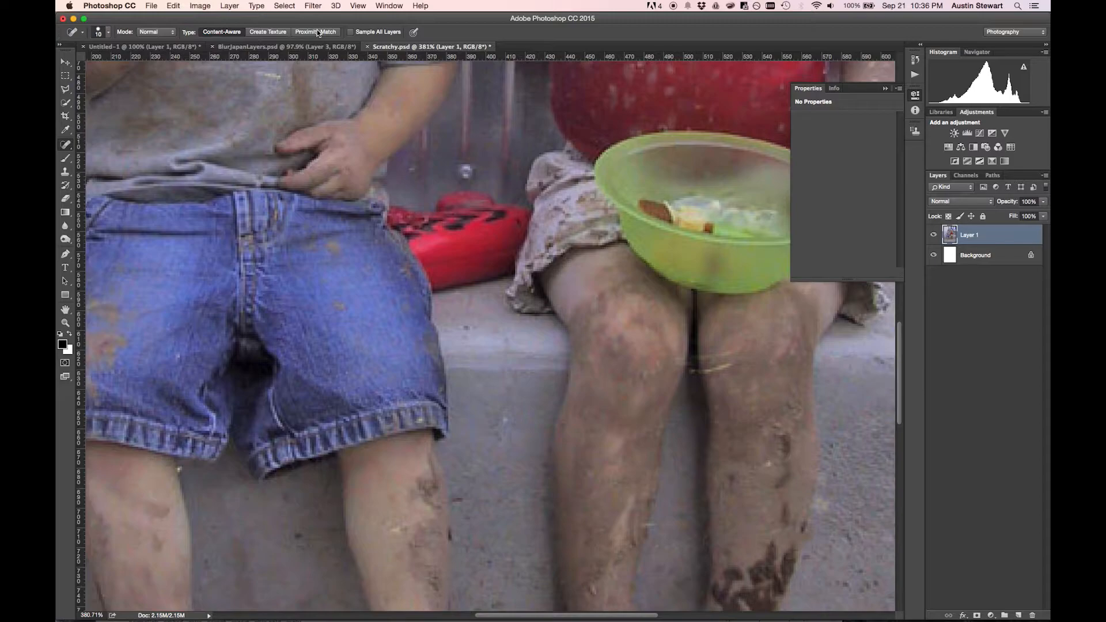
Step: Try Proximity Match on the shorts' fly stitching, undo it, and test healing strokes along the pocket seam
{"action": "left_click", "coordinate": [317, 32]}
{"action": "left_click_drag", "start_coordinate": [233, 196], "coordinate": [241, 311]}
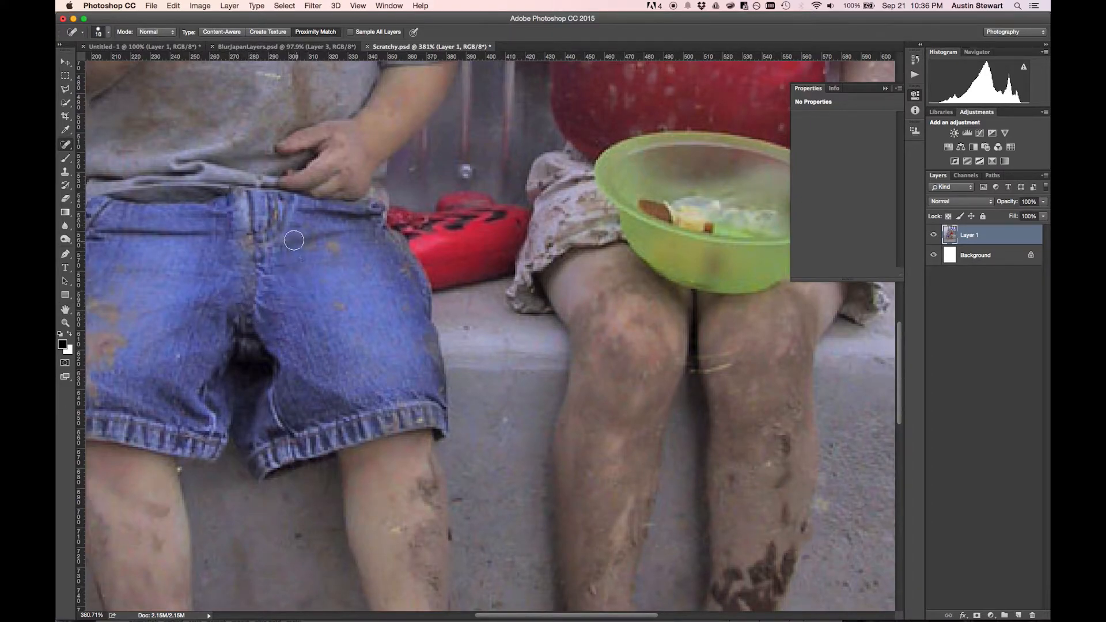
{"action": "key", "text": "super+z"}
{"action": "left_click_drag", "start_coordinate": [107, 232], "coordinate": [238, 233]}
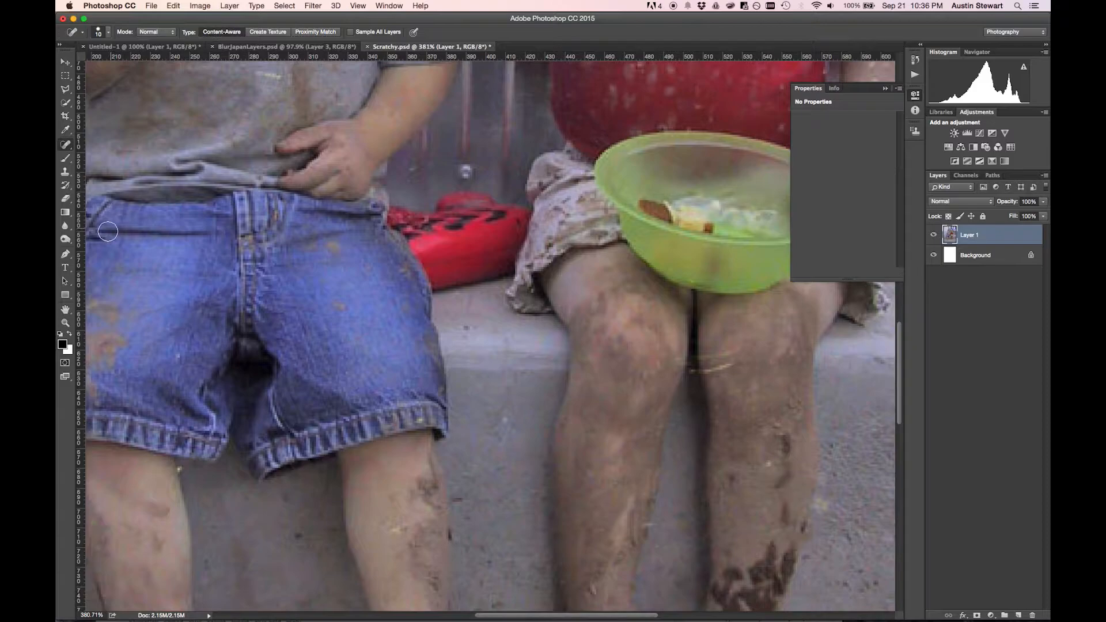
{"action": "left_click_drag", "start_coordinate": [92, 232], "coordinate": [220, 233]}
Step: Remove the yellow spot below the boy's earlobe with Content-Aware healing, redoing the first attempt at closer range
{"action": "scroll", "coordinate": [321, 240], "scroll_direction": "up", "scroll_amount": 10}
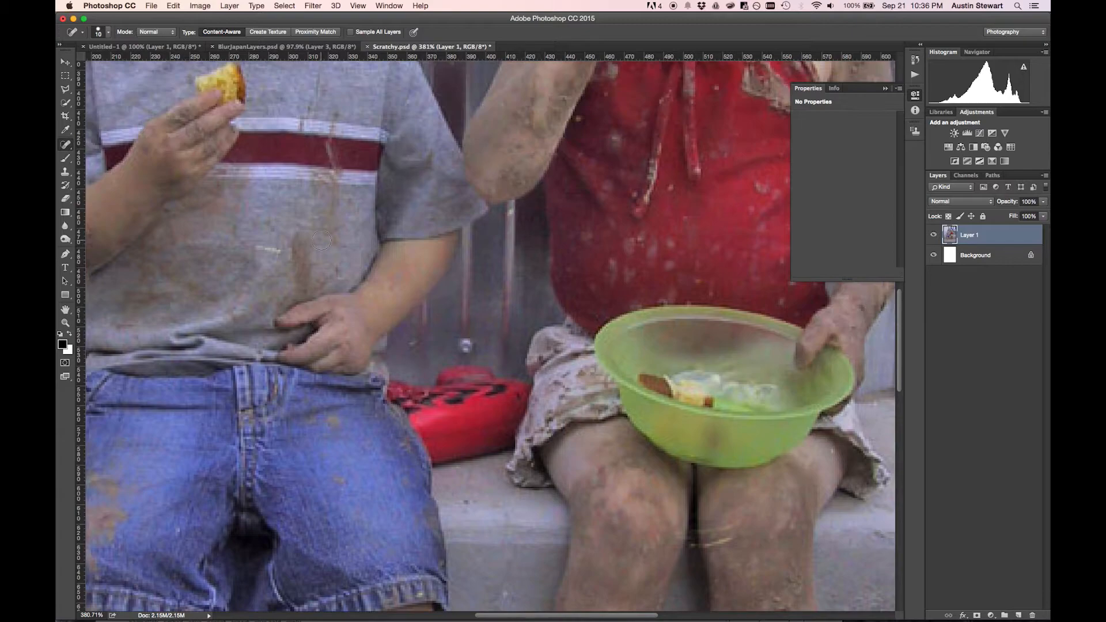
{"action": "scroll", "coordinate": [321, 240], "scroll_direction": "up", "scroll_amount": 8}
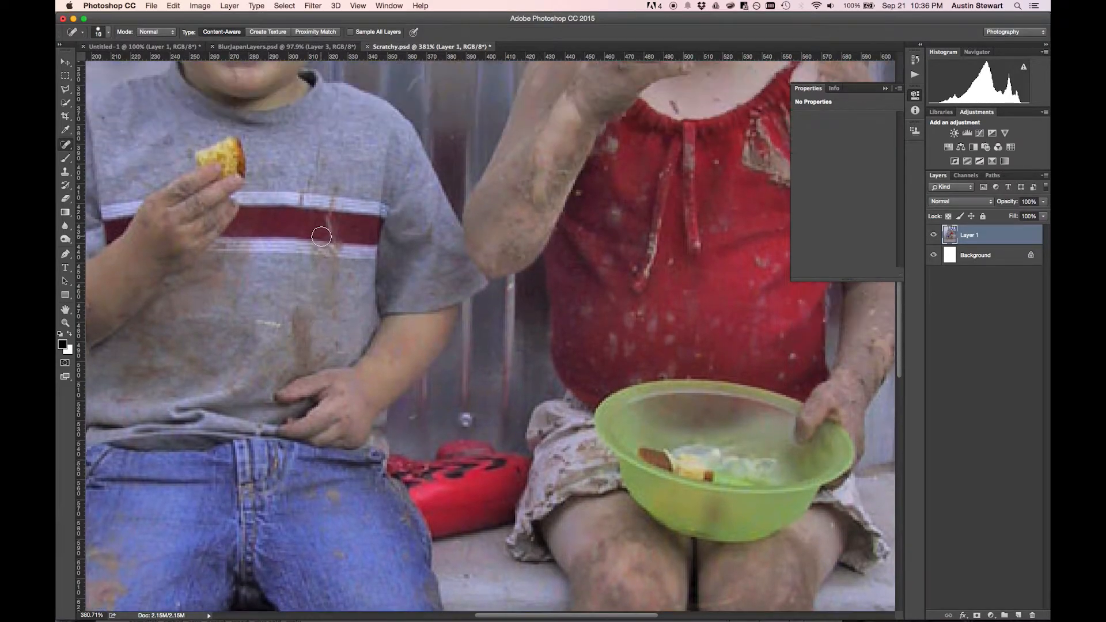
{"action": "scroll", "coordinate": [321, 236], "scroll_direction": "up", "scroll_amount": 5}
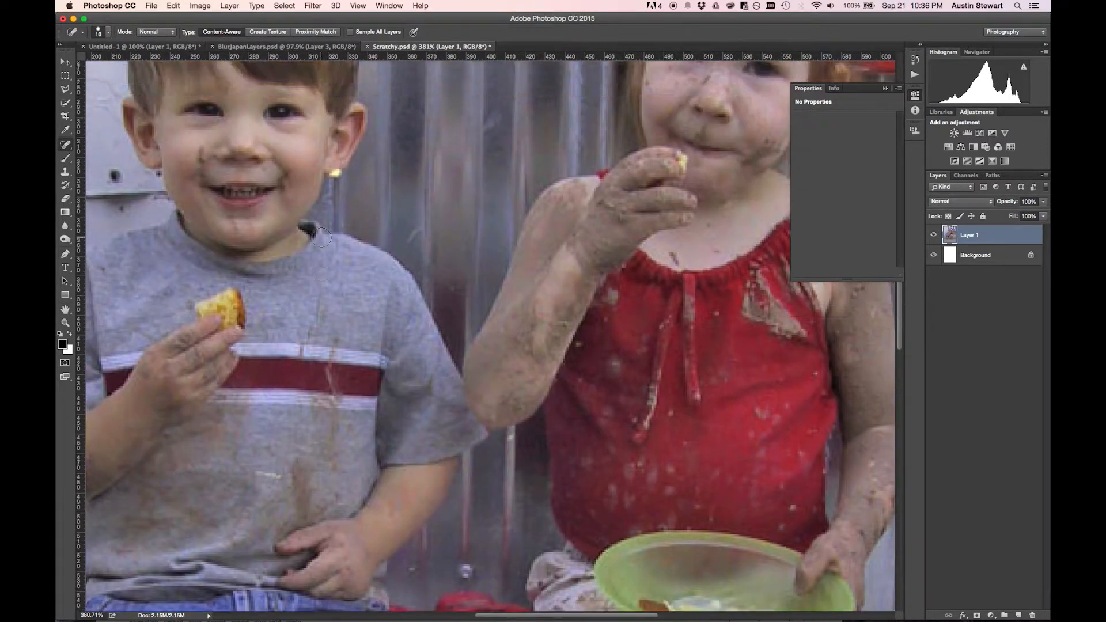
{"action": "scroll", "coordinate": [321, 237], "scroll_direction": "up", "scroll_amount": 3}
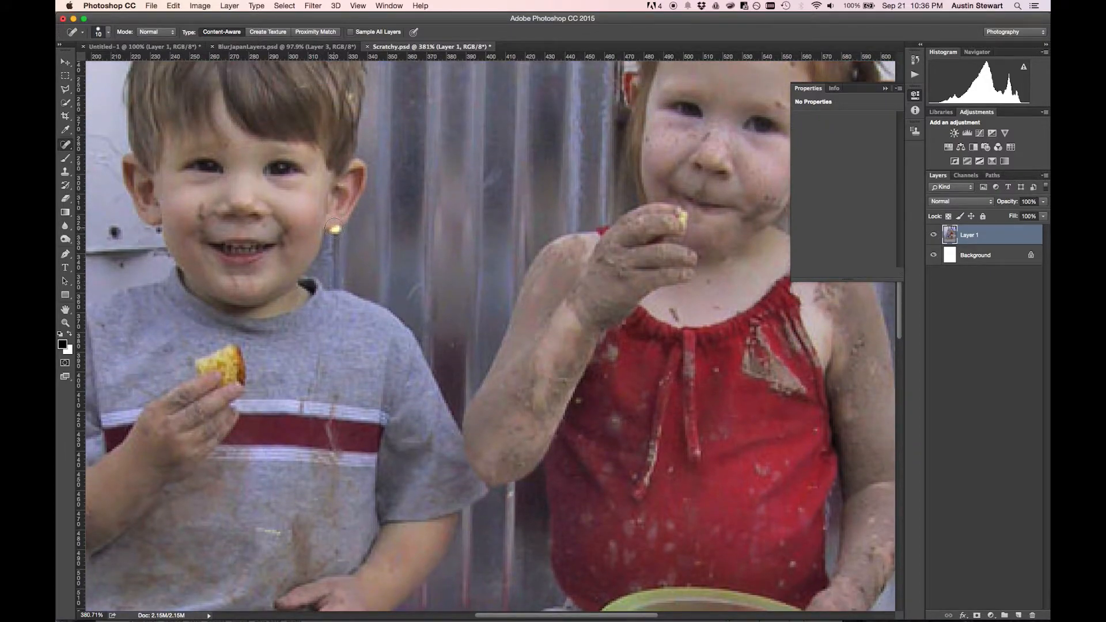
{"action": "left_click", "coordinate": [334, 225]}
{"action": "key", "text": "ctrl+z"}
{"action": "scroll", "coordinate": [337, 230], "scroll_direction": "up", "scroll_amount": 3}
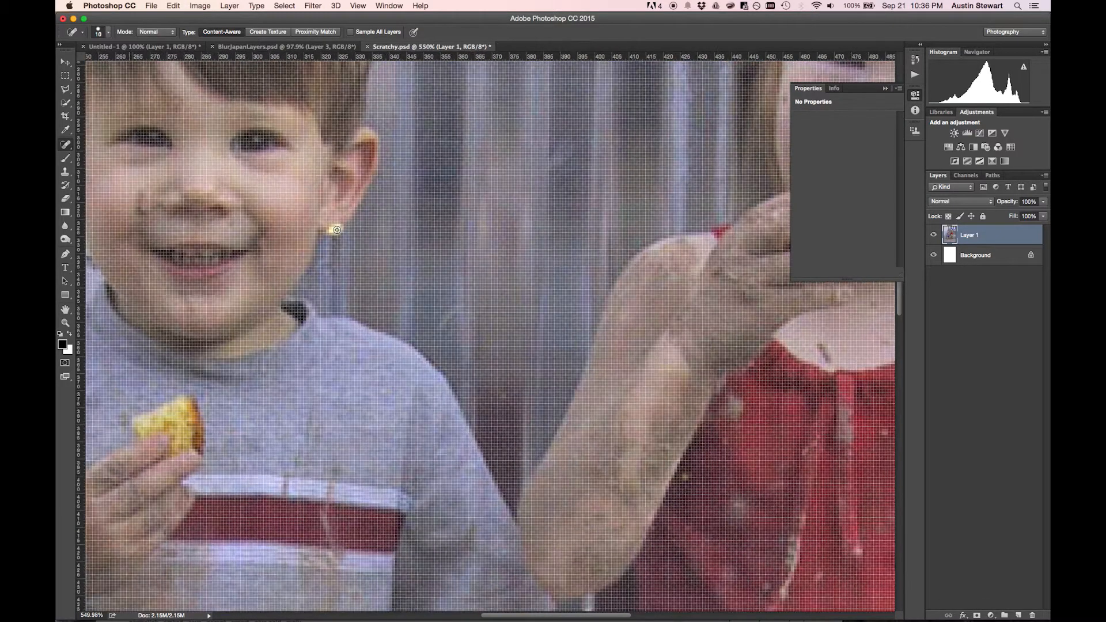
{"action": "scroll", "coordinate": [337, 230], "scroll_direction": "up", "scroll_amount": 2}
{"action": "left_click", "coordinate": [334, 226]}
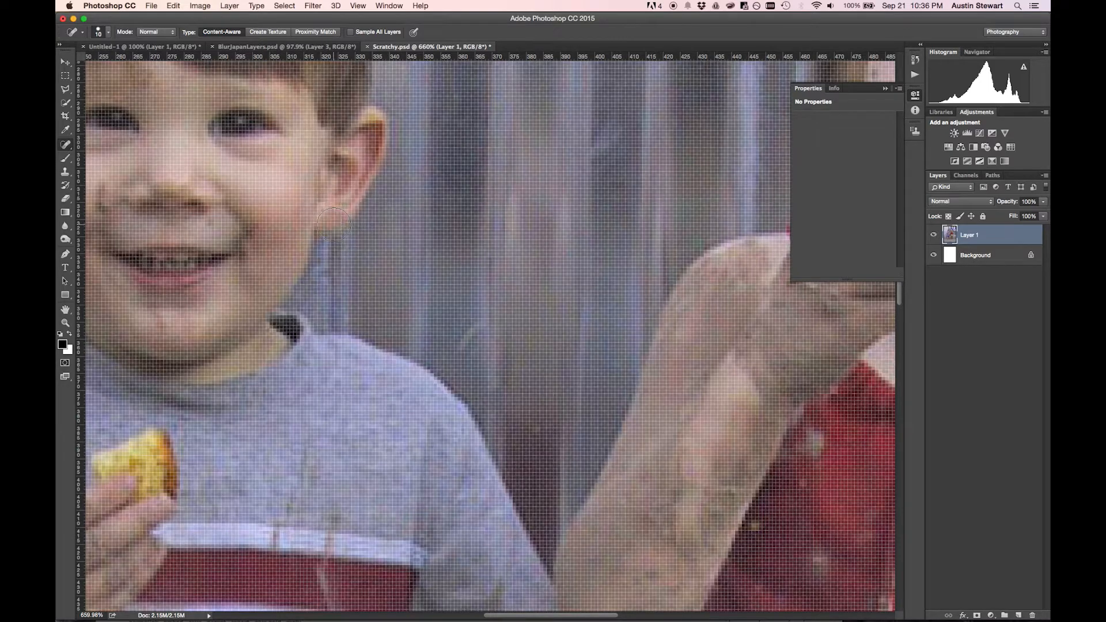
Step: Try Content-Aware healing on the rivets along the seam of the white corrugated wall
{"action": "scroll", "coordinate": [385, 276], "scroll_direction": "down", "scroll_amount": 2}
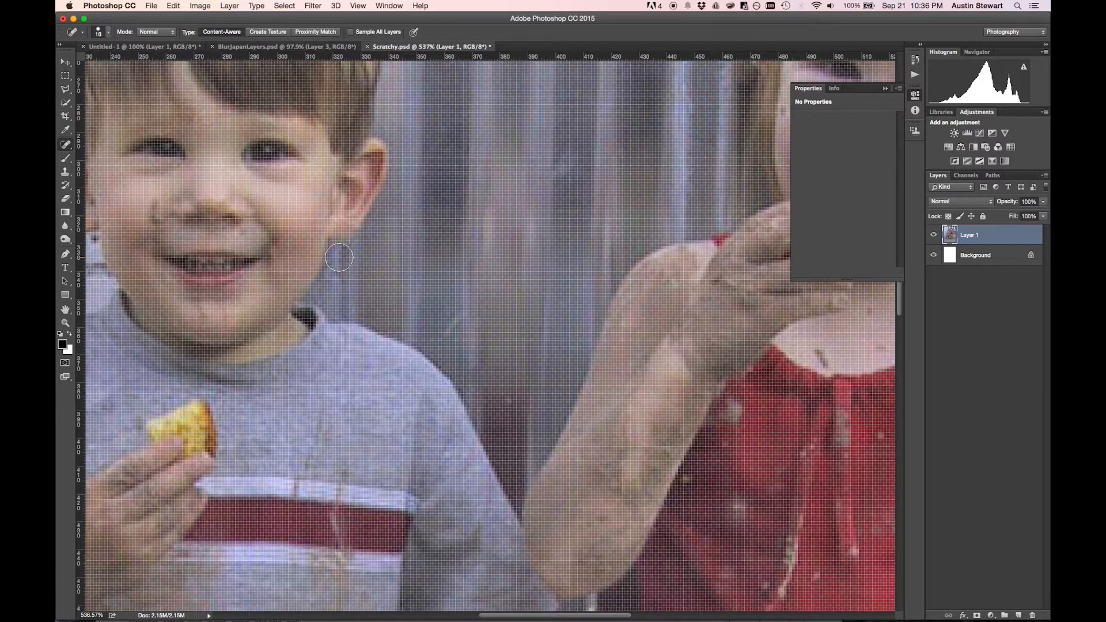
{"action": "scroll", "coordinate": [365, 261], "scroll_direction": "down", "scroll_amount": 1}
{"action": "scroll", "coordinate": [365, 261], "scroll_direction": "down", "scroll_amount": 2}
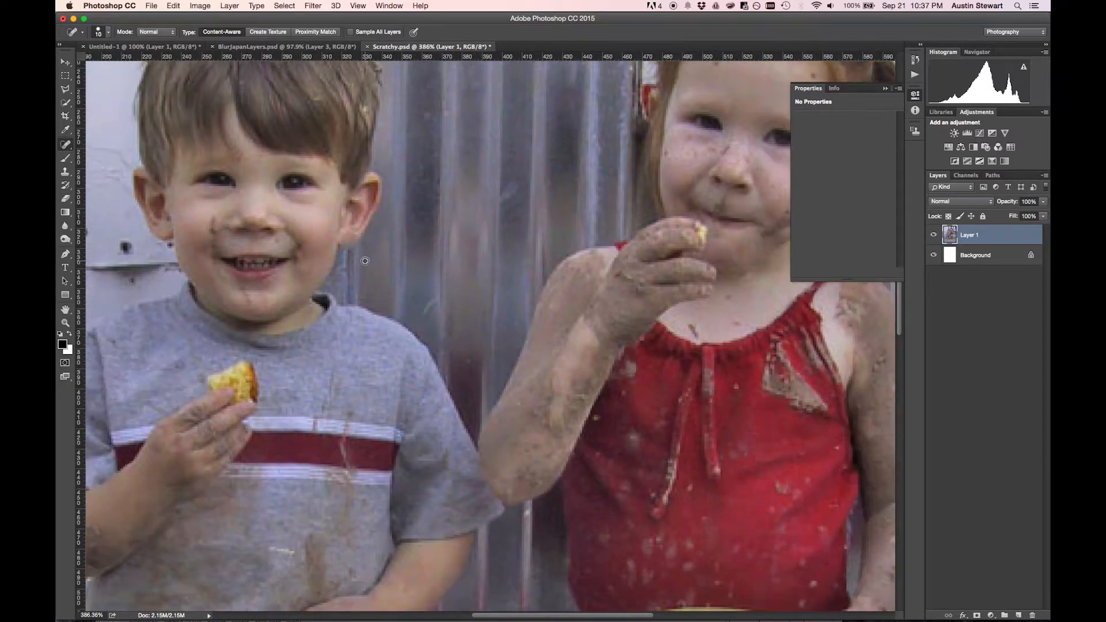
{"action": "scroll", "coordinate": [364, 261], "scroll_direction": "down", "scroll_amount": 5}
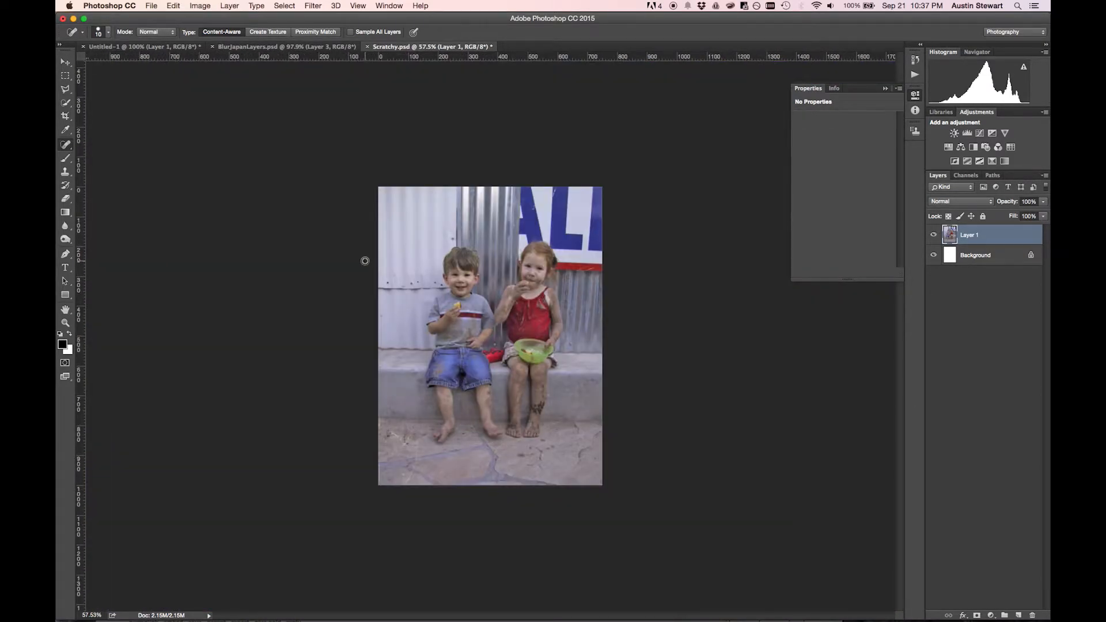
{"action": "scroll", "coordinate": [365, 261], "scroll_direction": "up", "scroll_amount": 4}
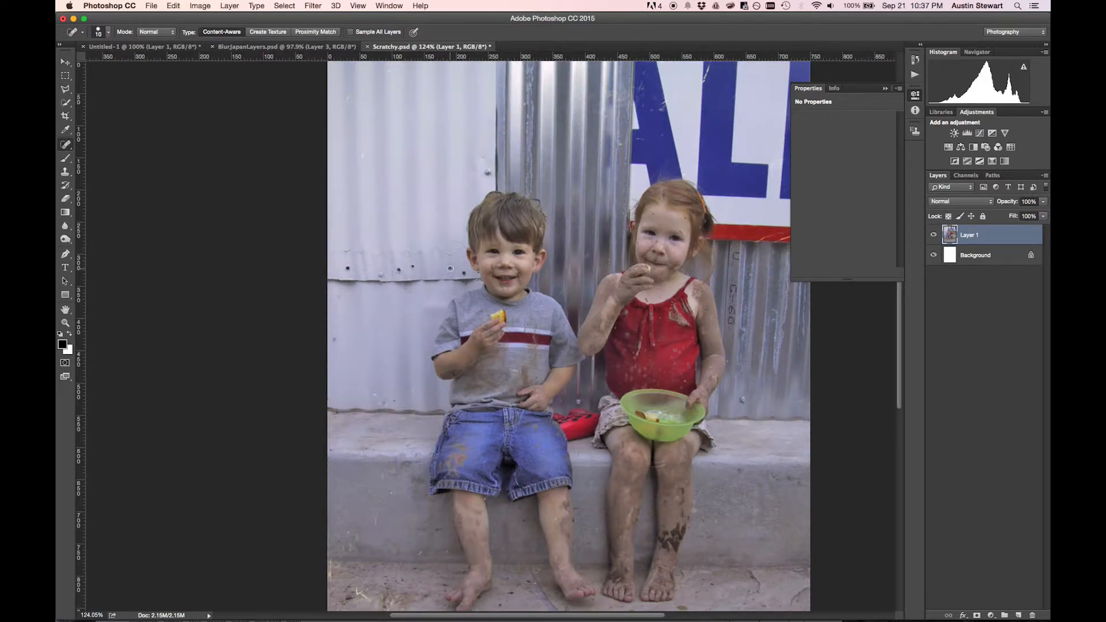
{"action": "left_click", "coordinate": [315, 32]}
{"action": "left_click", "coordinate": [209, 33]}
{"action": "left_click", "coordinate": [349, 267]}
{"action": "left_click", "coordinate": [398, 270]}
{"action": "scroll", "coordinate": [409, 266], "scroll_direction": "up", "scroll_amount": 5}
{"action": "left_click_drag", "start_coordinate": [423, 260], "coordinate": [438, 274]}
{"action": "left_click_drag", "start_coordinate": [571, 262], "coordinate": [646, 292]}
{"action": "scroll", "coordinate": [513, 250], "scroll_direction": "down", "scroll_amount": 7}
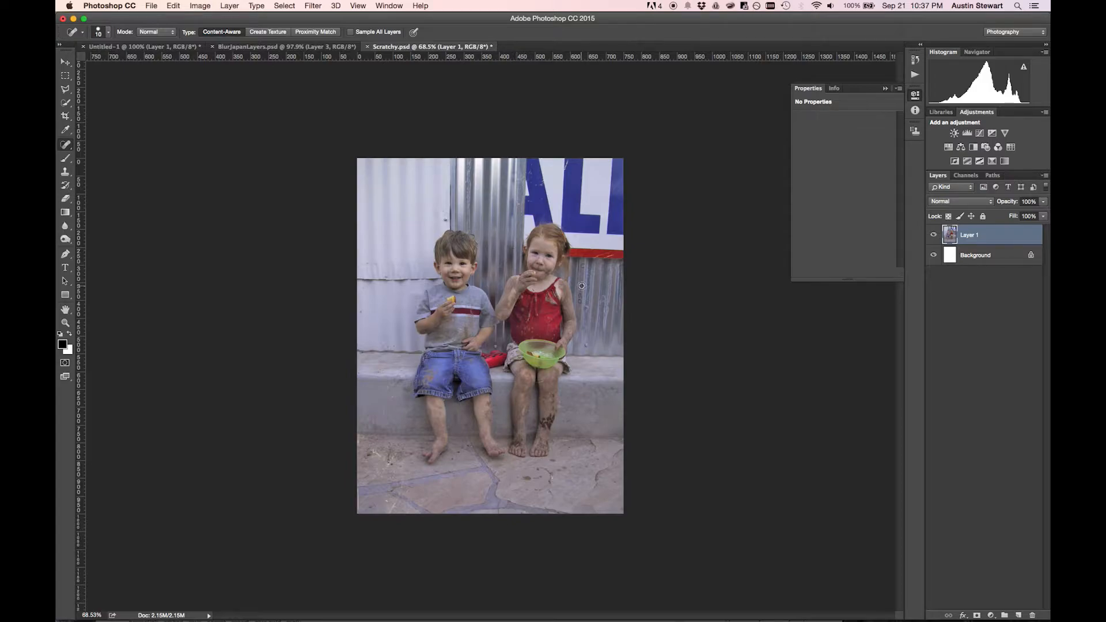
Step: Heal away the G-60 lettering on the corrugated metal beside the girl's arm
{"action": "scroll", "coordinate": [582, 288], "scroll_direction": "up", "scroll_amount": 3}
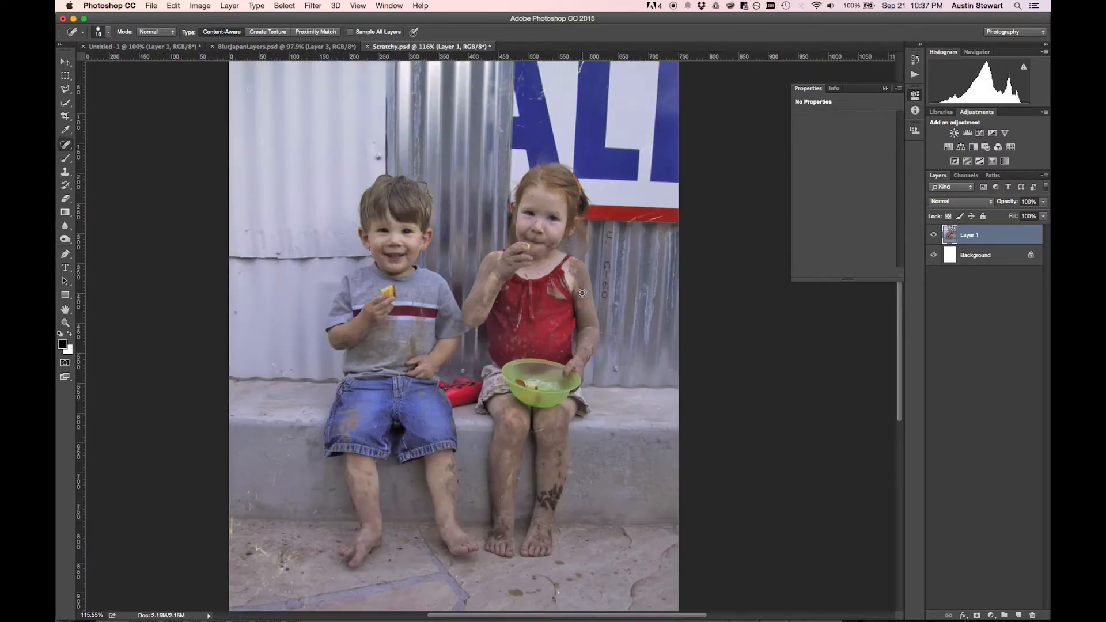
{"action": "scroll", "coordinate": [621, 295], "scroll_direction": "up", "scroll_amount": 3}
{"action": "scroll", "coordinate": [634, 273], "scroll_direction": "up", "scroll_amount": 3}
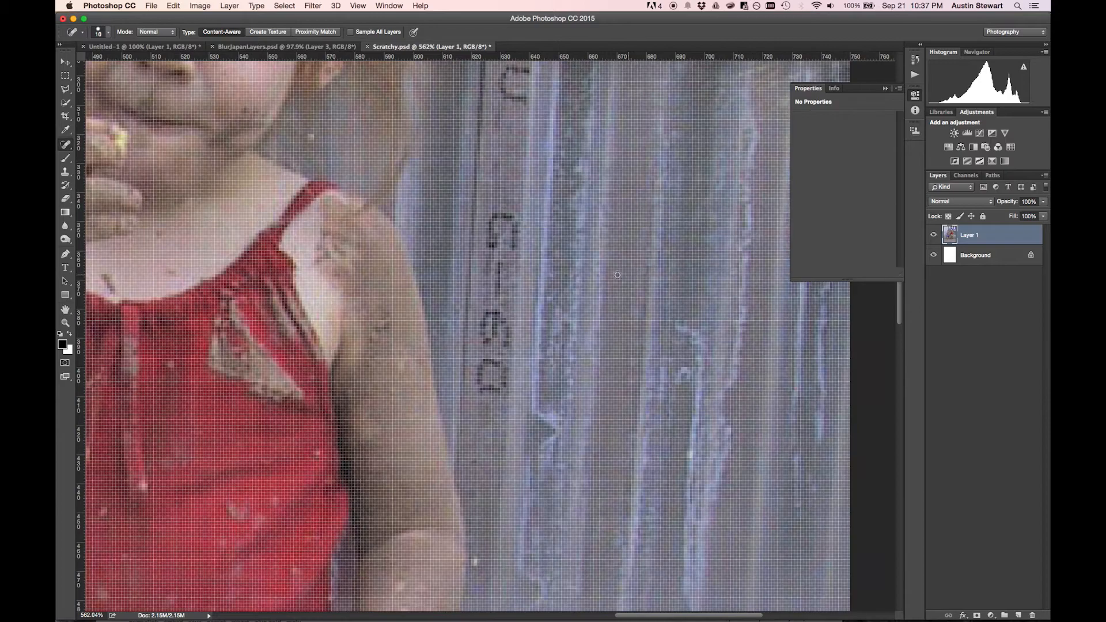
{"action": "scroll", "coordinate": [541, 283], "scroll_direction": "down", "scroll_amount": 1}
{"action": "mouse_move", "coordinate": [525, 256]}
{"action": "left_mouse_down"}
{"action": "mouse_move", "coordinate": [523, 351]}
{"action": "mouse_move", "coordinate": [529, 253]}
{"action": "left_mouse_up"}
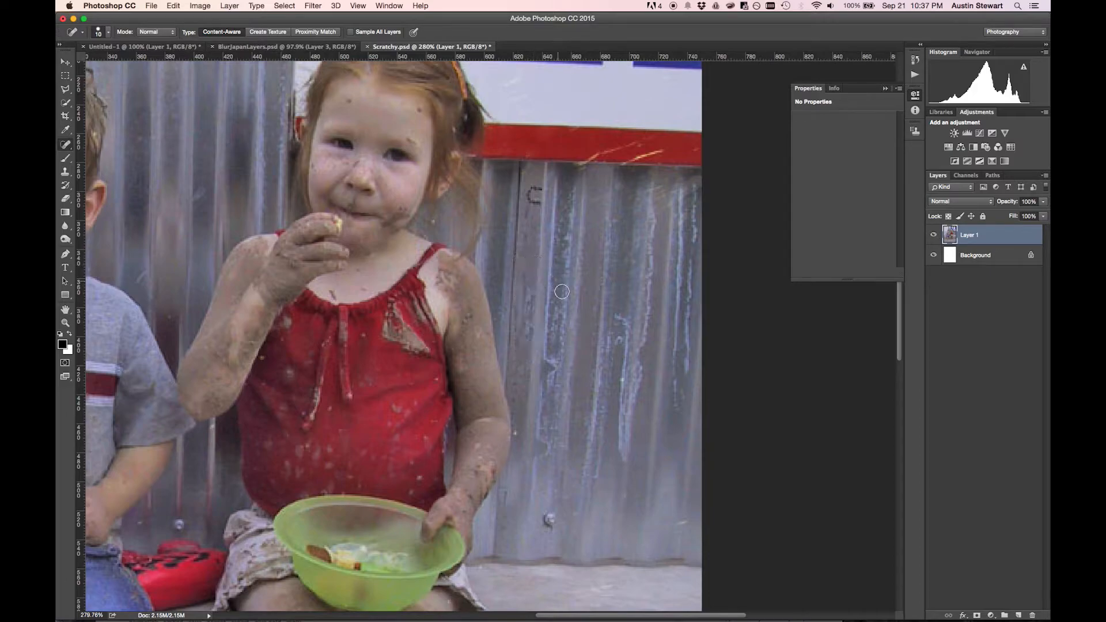
Step: Heal away the remaining letter mark near the top of the corrugated metal beside the girl
{"action": "scroll", "coordinate": [551, 308], "scroll_direction": "up", "scroll_amount": 2}
{"action": "left_click_drag", "start_coordinate": [527, 215], "coordinate": [539, 224]}
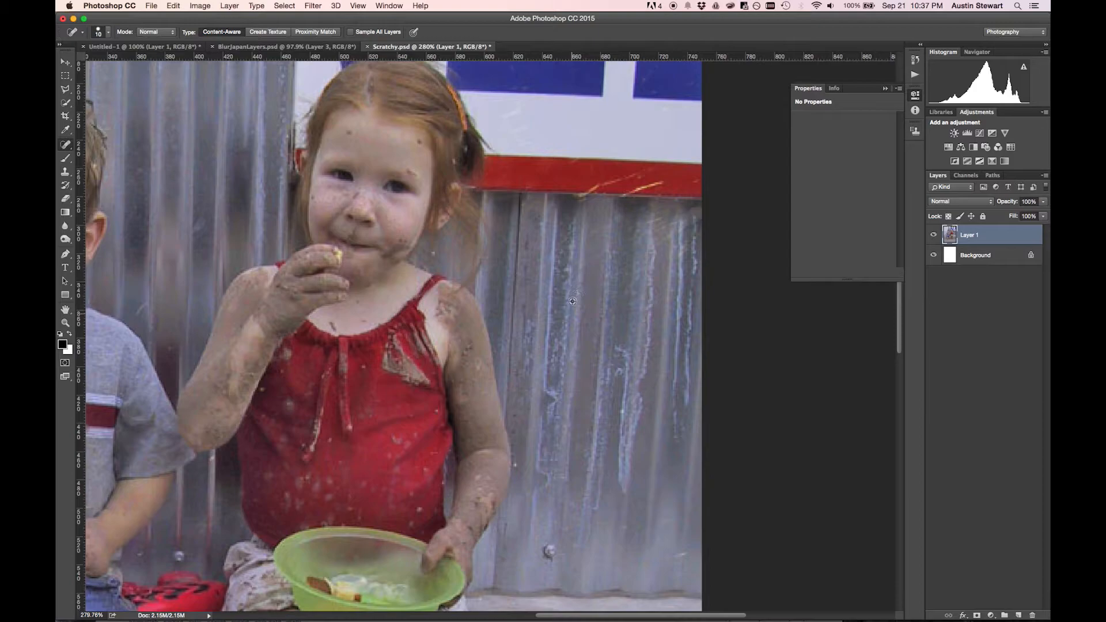
Step: Review the whole photo, and examine the bright scratch along the edge of the blue L on the sign
{"action": "scroll", "coordinate": [573, 301], "scroll_direction": "down", "scroll_amount": 6}
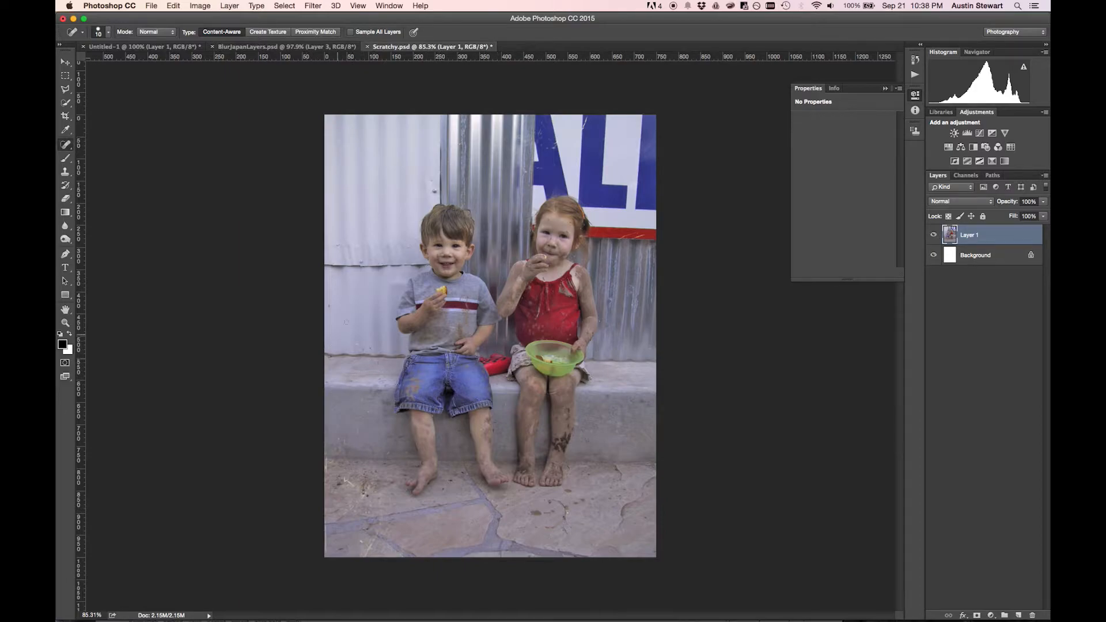
{"action": "left_click_drag", "start_coordinate": [363, 261], "coordinate": [364, 263]}
{"action": "scroll", "coordinate": [417, 280], "scroll_direction": "up", "scroll_amount": 1}
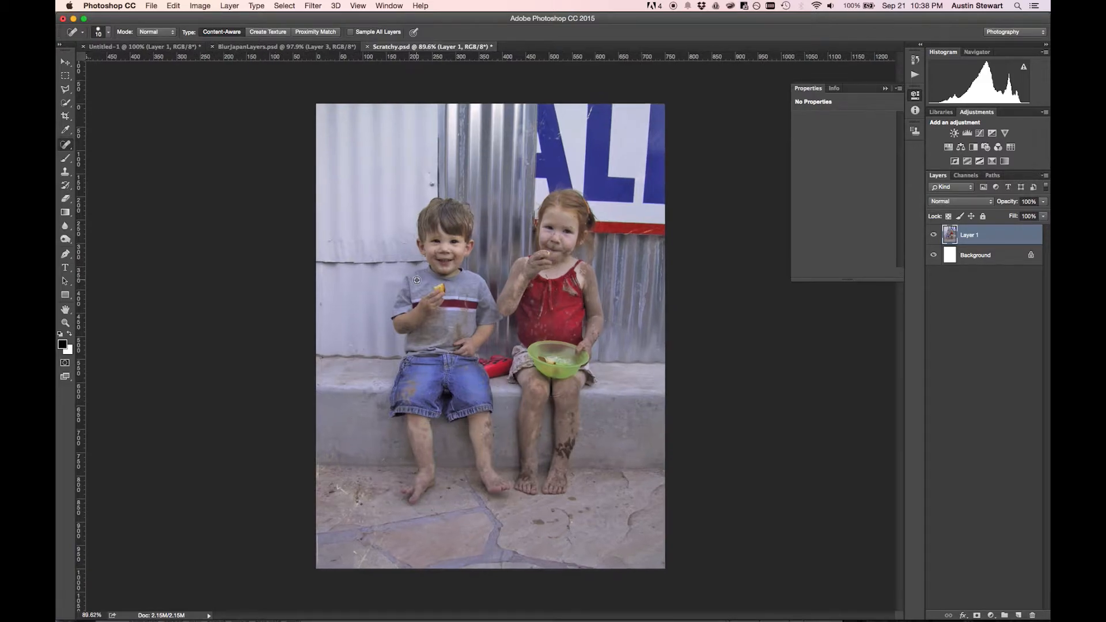
{"action": "scroll", "coordinate": [416, 280], "scroll_direction": "up", "scroll_amount": 2}
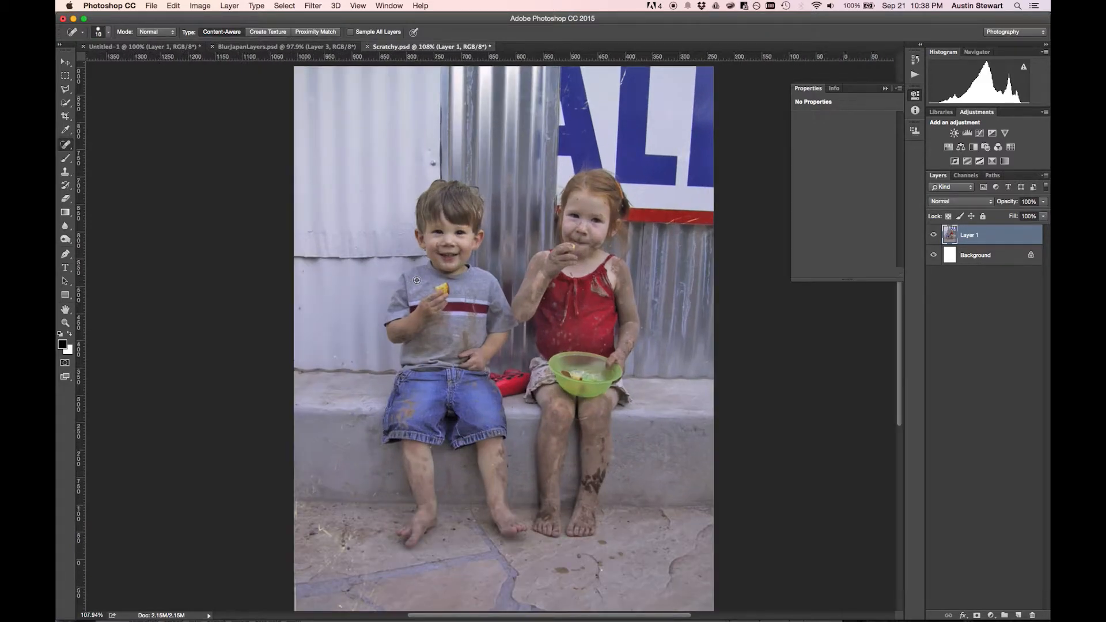
{"action": "scroll", "coordinate": [416, 280], "scroll_direction": "down", "scroll_amount": 2}
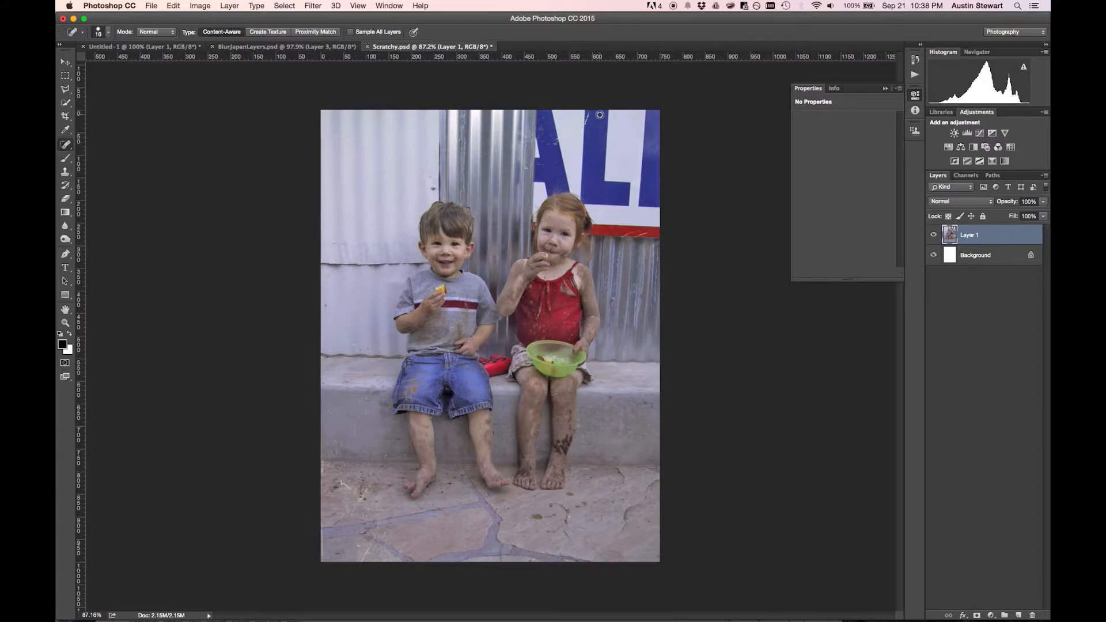
{"action": "scroll", "coordinate": [600, 116], "scroll_direction": "up", "scroll_amount": 5}
{"action": "scroll", "coordinate": [600, 117], "scroll_direction": "up", "scroll_amount": 4}
{"action": "scroll", "coordinate": [600, 117], "scroll_direction": "down", "scroll_amount": 4}
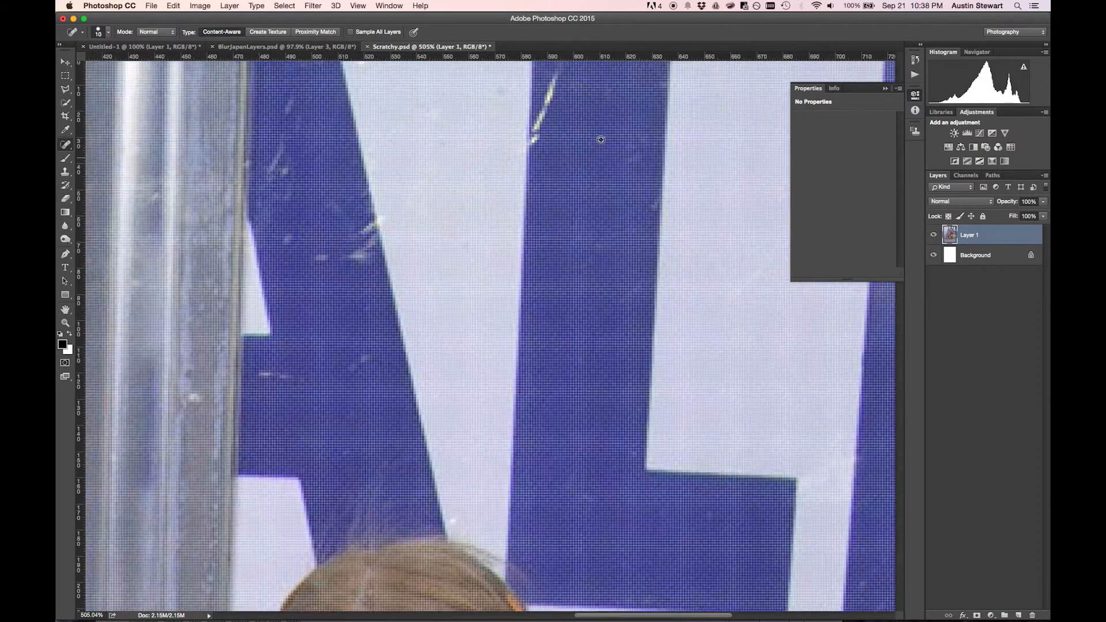
{"action": "left_click", "coordinate": [577, 91]}
{"action": "left_click_drag", "start_coordinate": [577, 91], "coordinate": [557, 154]}
{"action": "scroll", "coordinate": [568, 194], "scroll_direction": "up", "scroll_amount": 2}
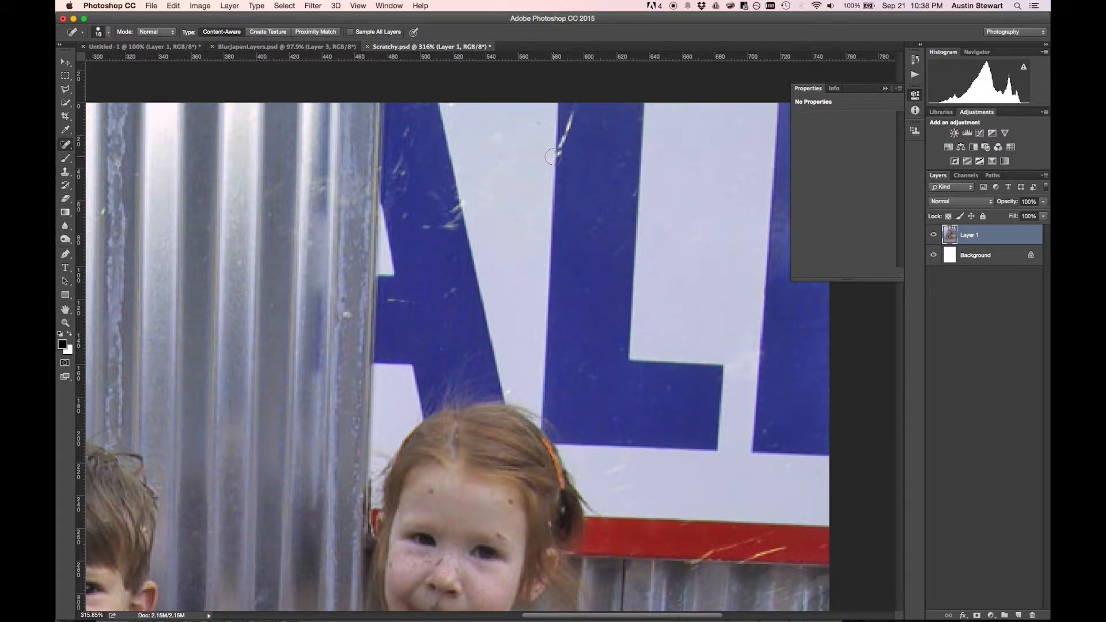
{"action": "mouse_move", "coordinate": [520, 130]}
{"action": "left_mouse_down"}
{"action": "mouse_move", "coordinate": [676, 209]}
{"action": "mouse_move", "coordinate": [677, 233]}
{"action": "left_mouse_up"}
{"action": "mouse_move", "coordinate": [539, 151]}
{"action": "left_mouse_down"}
{"action": "mouse_move", "coordinate": [526, 153]}
{"action": "mouse_move", "coordinate": [624, 151]}
{"action": "mouse_move", "coordinate": [541, 144]}
{"action": "mouse_move", "coordinate": [602, 147]}
{"action": "left_mouse_up"}
Step: Switch from the Spot Healing Brush to the Healing Brush, keeping its blend mode at Multiply
{"action": "left_click", "coordinate": [65, 144]}
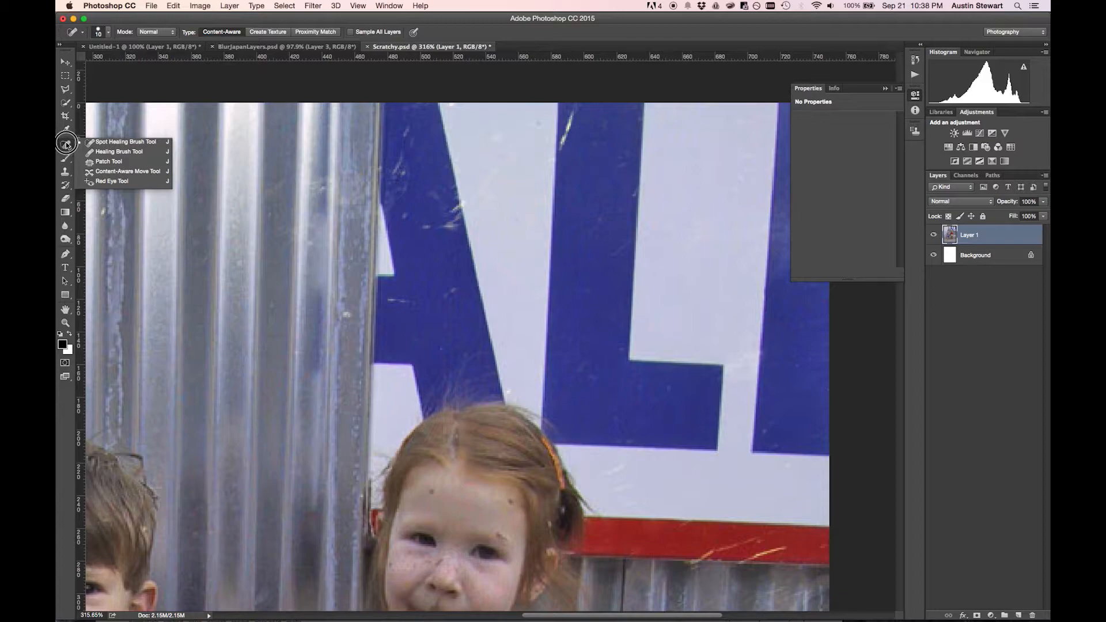
{"action": "left_click", "coordinate": [104, 143]}
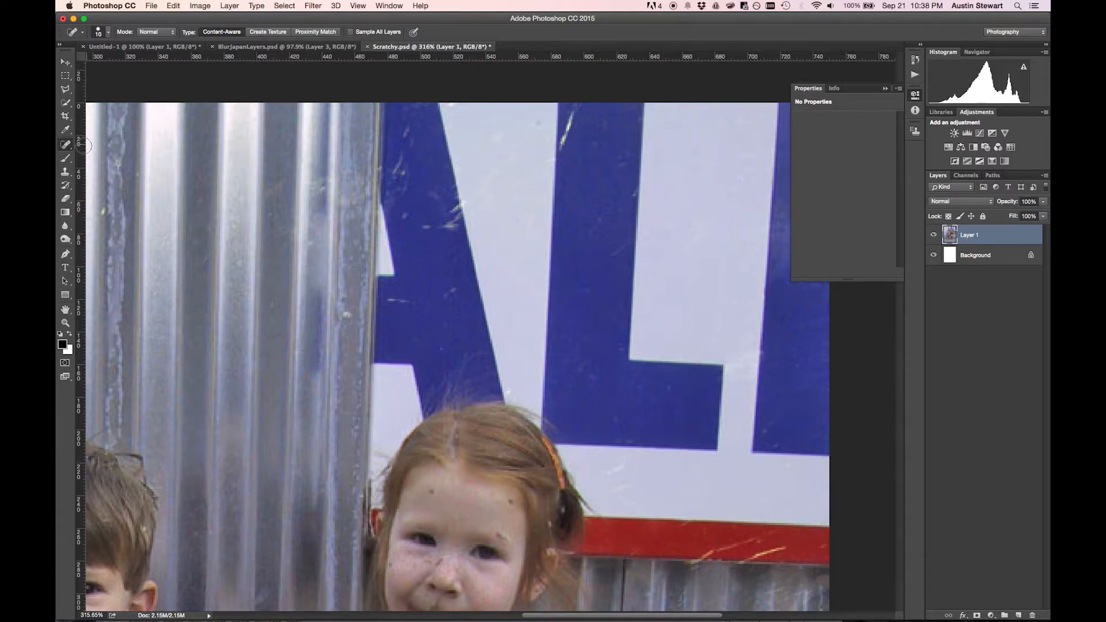
{"action": "left_click", "coordinate": [66, 144]}
{"action": "left_click", "coordinate": [106, 153]}
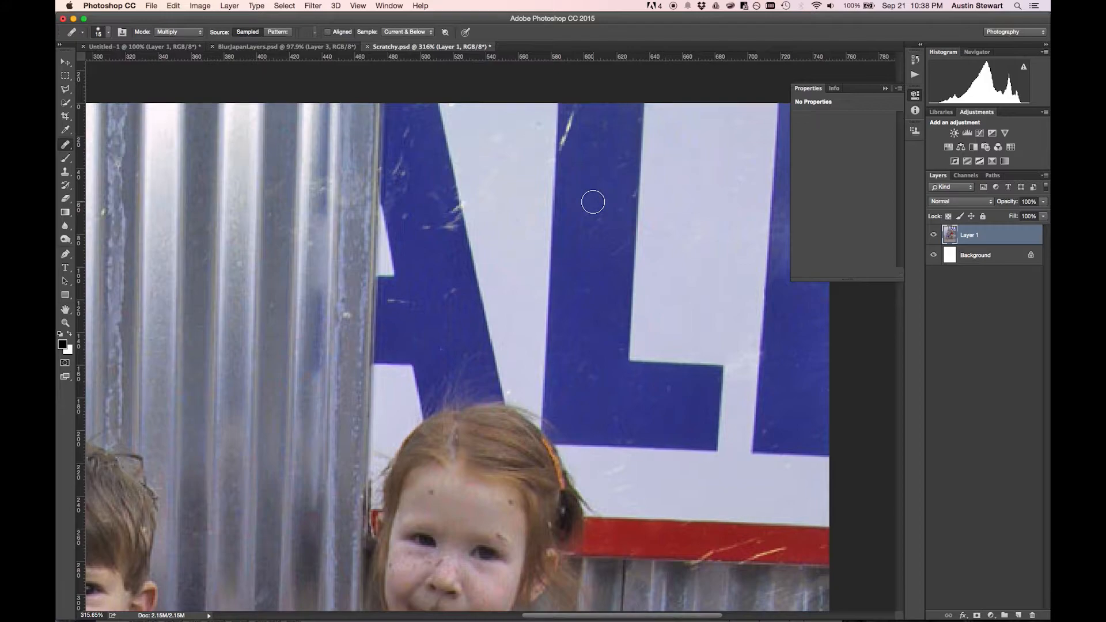
{"action": "scroll", "coordinate": [593, 202], "scroll_direction": "up", "scroll_amount": 1}
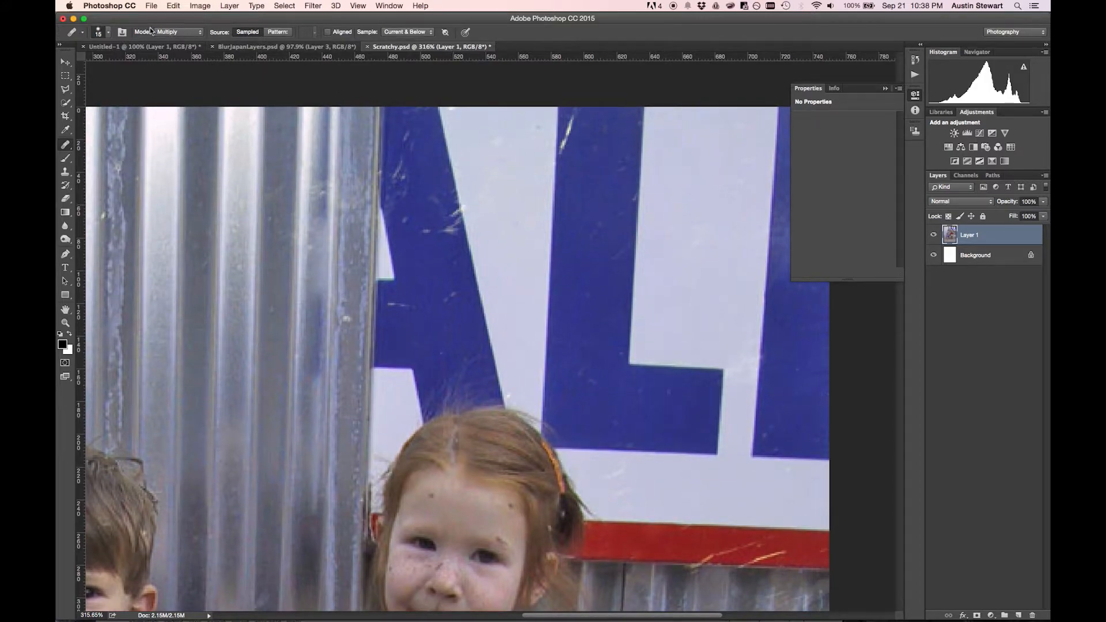
{"action": "left_click", "coordinate": [191, 32]}
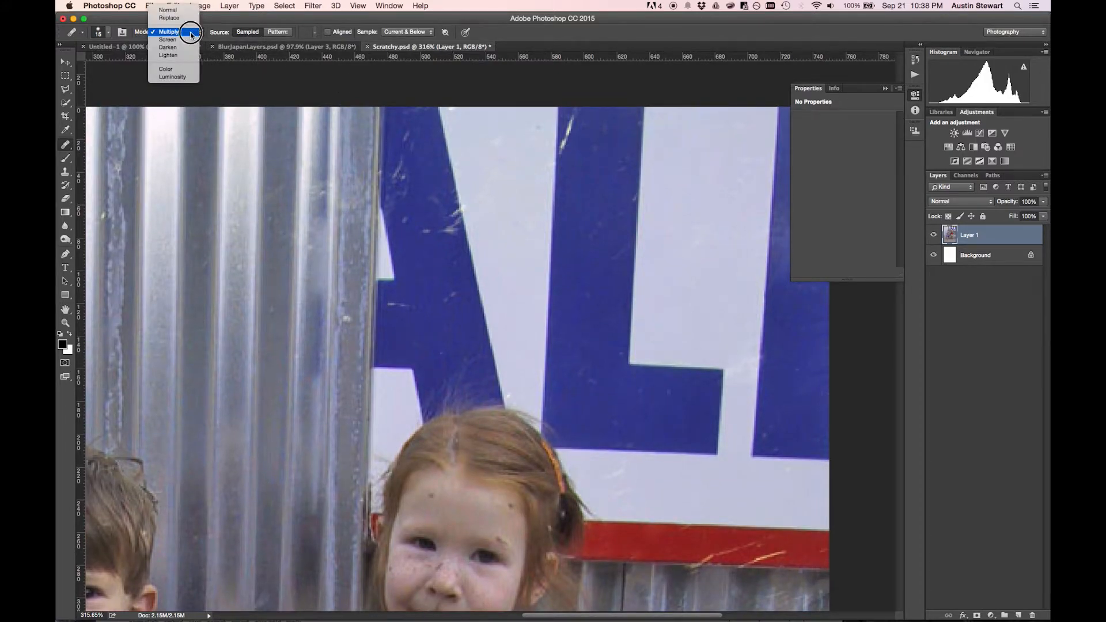
{"action": "left_click", "coordinate": [178, 32]}
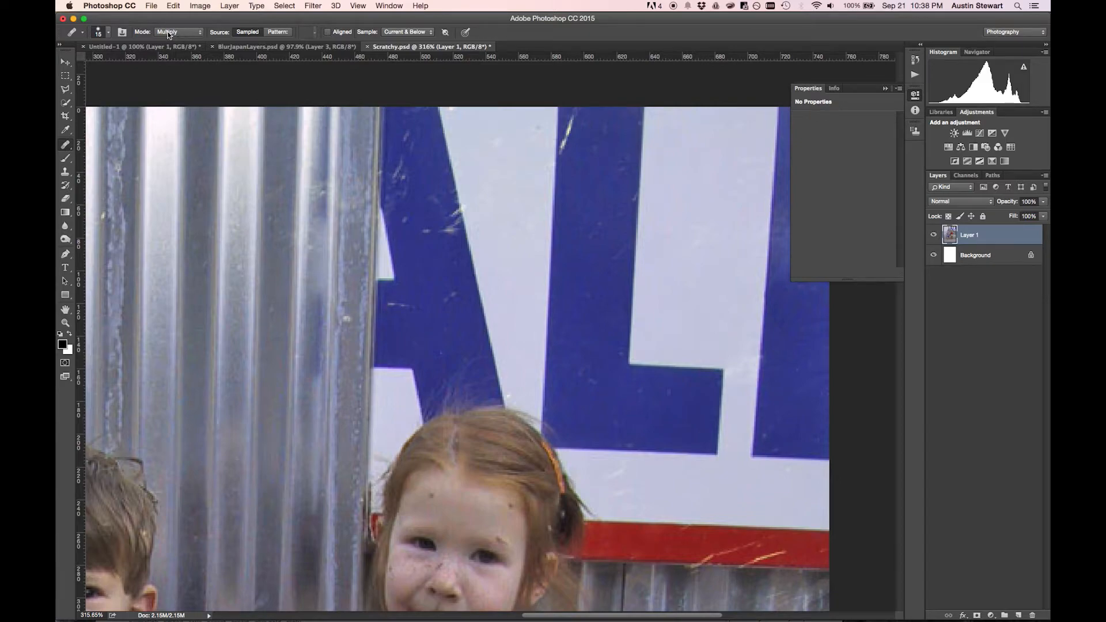
{"action": "scroll", "coordinate": [169, 35], "scroll_direction": "up", "scroll_amount": 1}
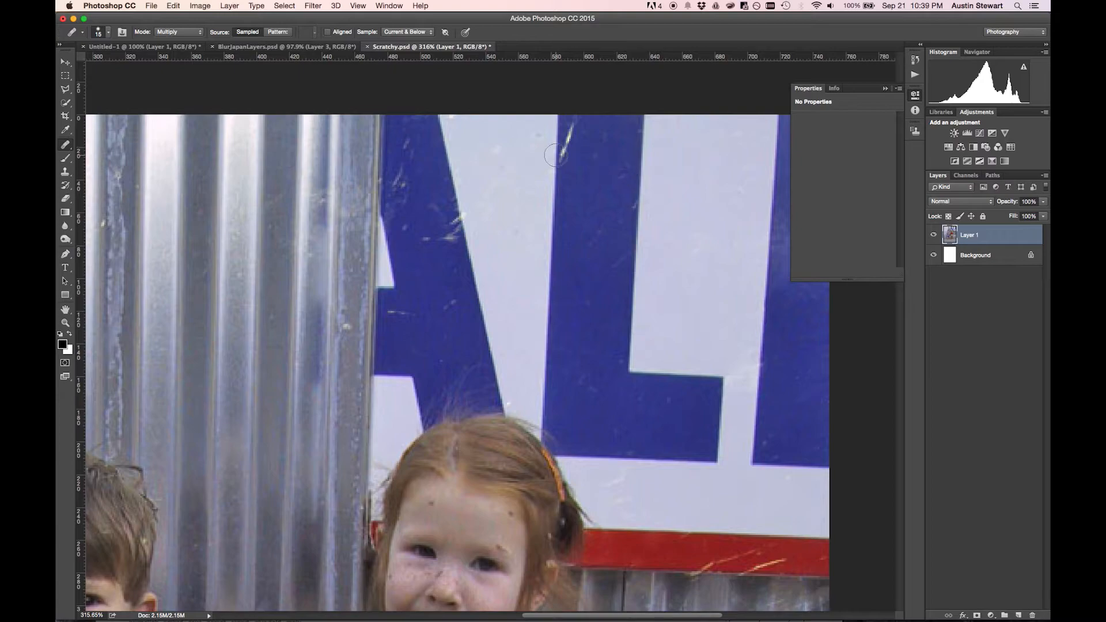
Step: Try the Healing Brush without a source, and sample the clean blue at the top of the L as its source point
{"action": "left_click", "coordinate": [596, 135]}
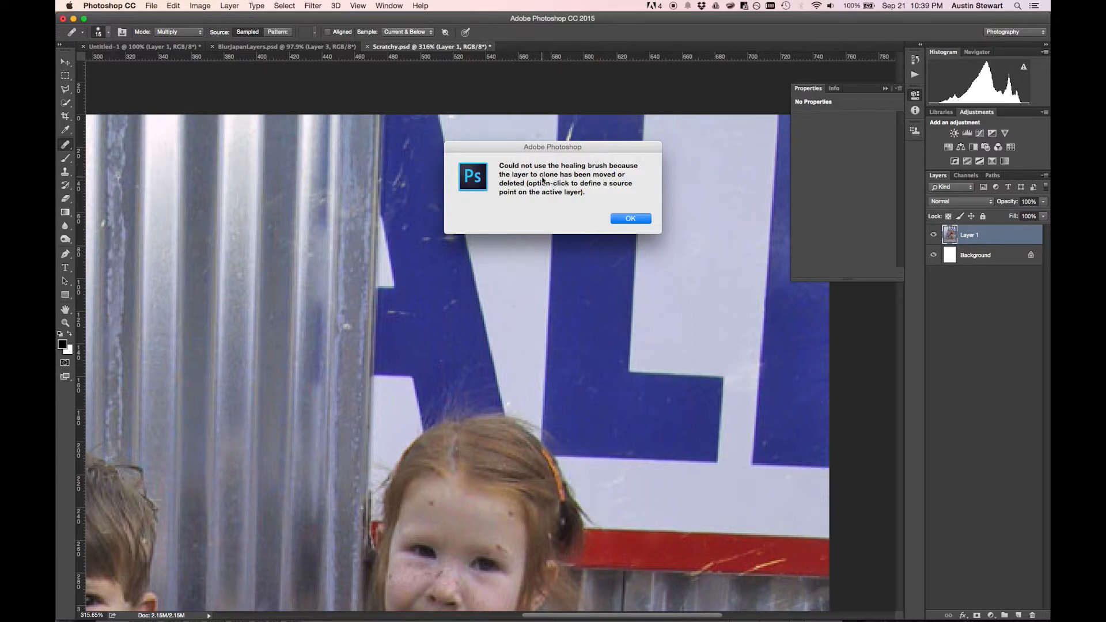
{"action": "left_click", "coordinate": [631, 219]}
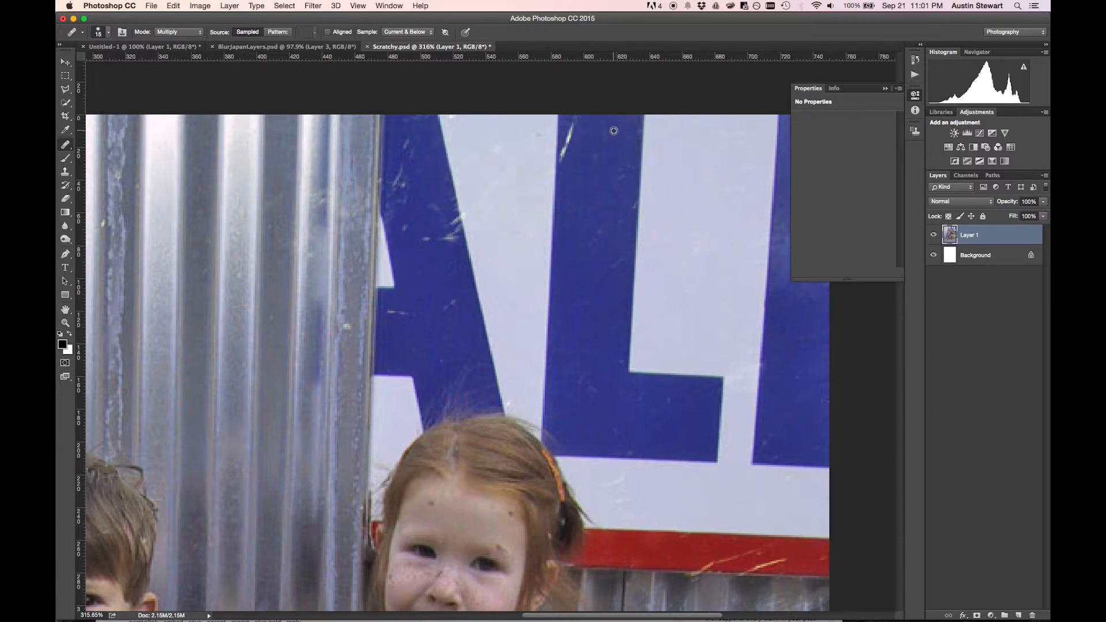
{"action": "left_click", "coordinate": [615, 134], "text": "alt"}
{"action": "mouse_move", "coordinate": [527, 123]}
{"action": "left_mouse_down"}
{"action": "mouse_move", "coordinate": [526, 155]}
{"action": "mouse_move", "coordinate": [525, 128]}
{"action": "mouse_move", "coordinate": [517, 159]}
{"action": "mouse_move", "coordinate": [502, 138]}
{"action": "left_mouse_up"}
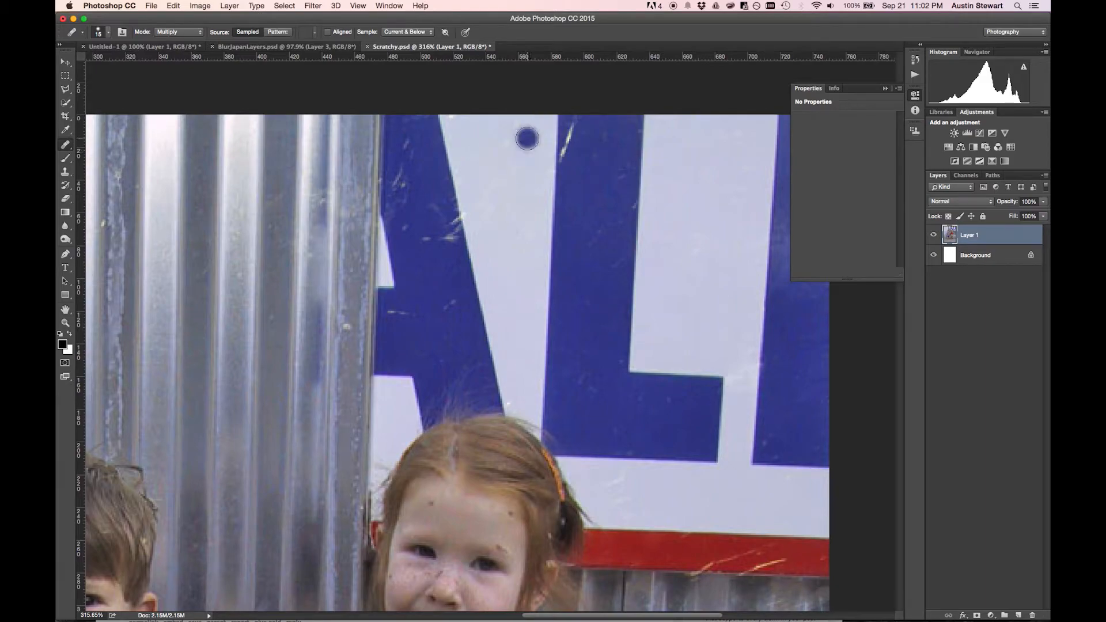
Step: Try healing the scratch on the L in Multiply mode, undo it, and set the blend mode to Normal
{"action": "mouse_move", "coordinate": [578, 122]}
{"action": "left_mouse_down"}
{"action": "mouse_move", "coordinate": [569, 152]}
{"action": "mouse_move", "coordinate": [570, 123]}
{"action": "mouse_move", "coordinate": [565, 167]}
{"action": "left_mouse_up"}
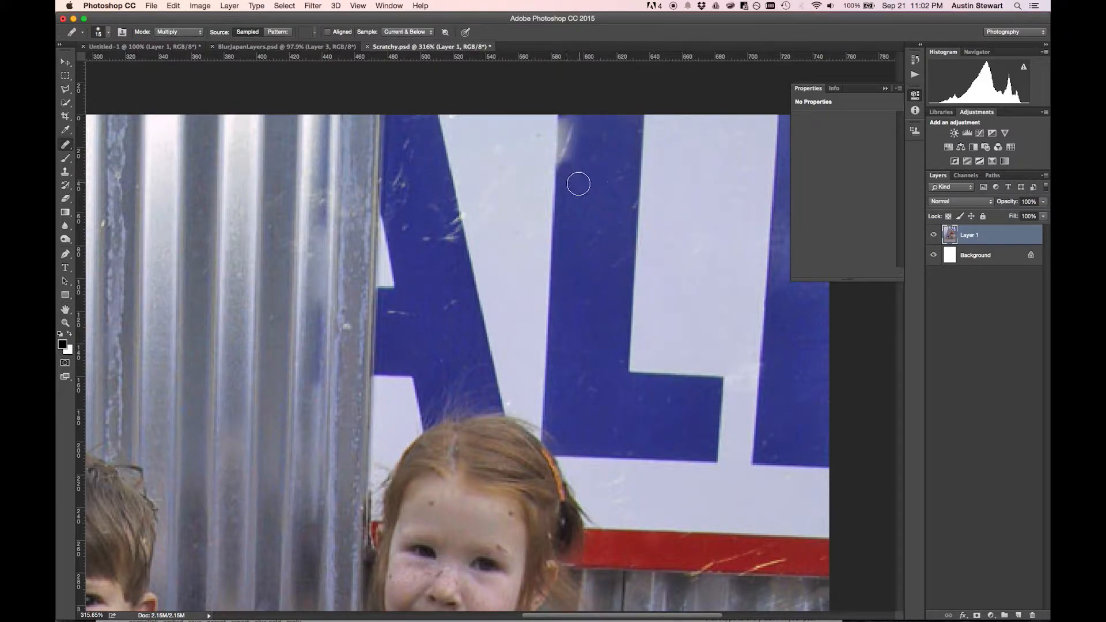
{"action": "key", "text": "super+z"}
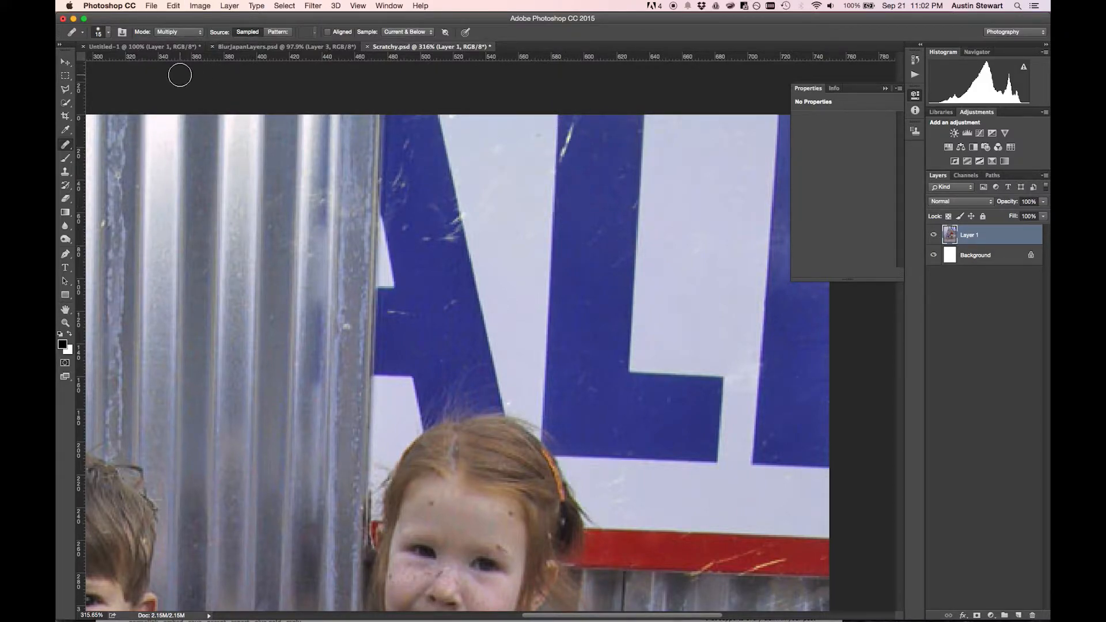
{"action": "left_click", "coordinate": [183, 33]}
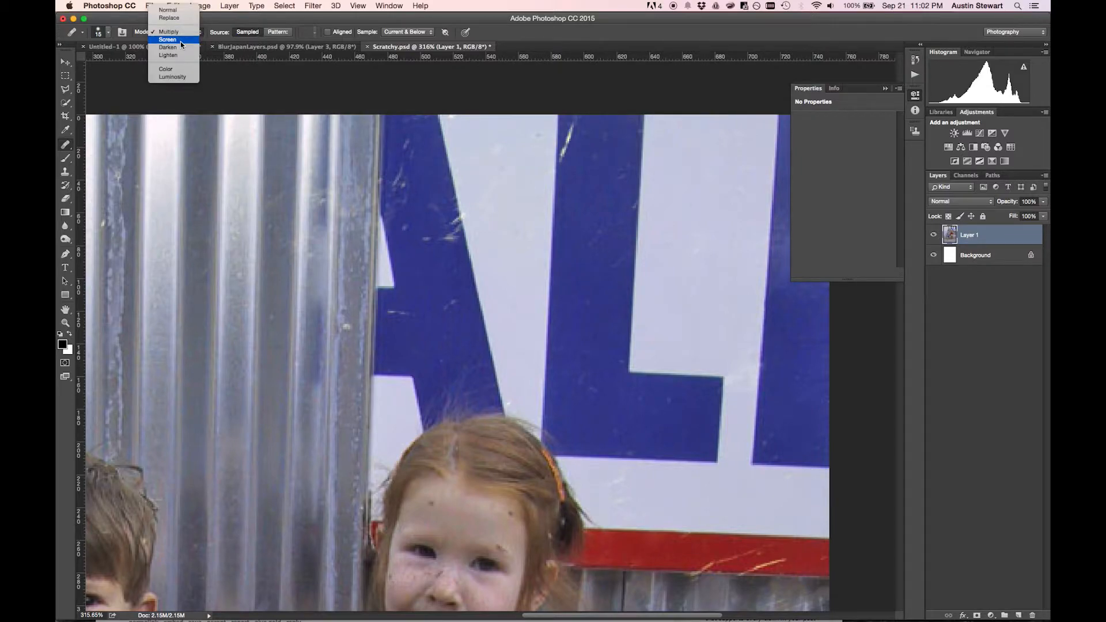
{"action": "left_click", "coordinate": [176, 10]}
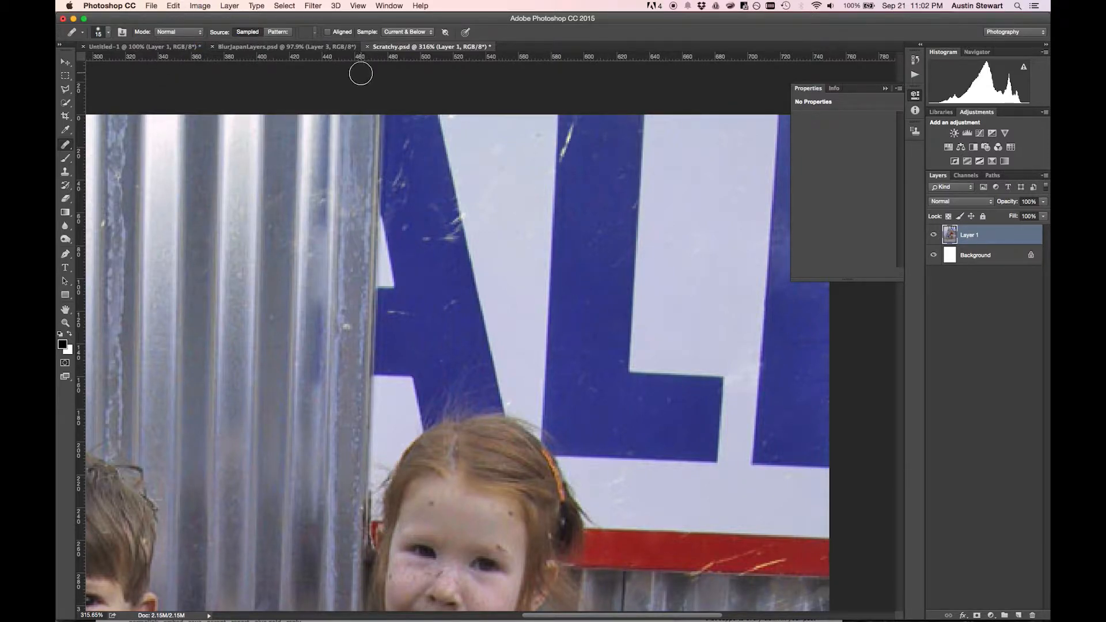
Step: Try Normal-mode healing over the scratch and the adjoining edge of the L, and undo the strokes
{"action": "left_click_drag", "start_coordinate": [574, 117], "coordinate": [568, 152]}
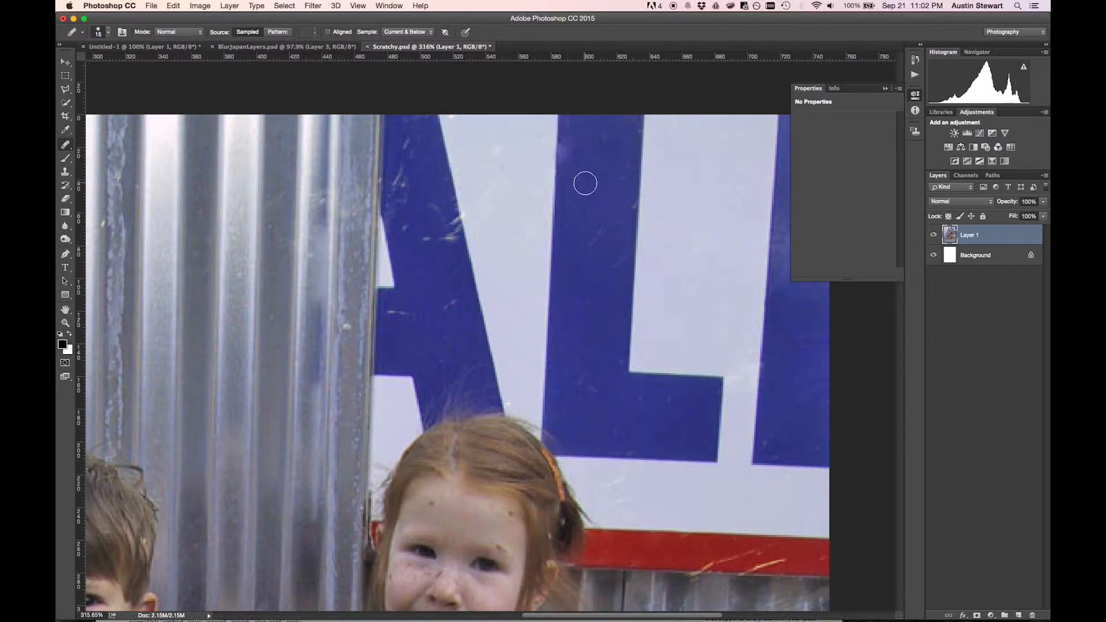
{"action": "left_click", "coordinate": [554, 148]}
{"action": "key", "text": "super+z"}
{"action": "key", "text": "alt+super+z"}
Step: Select the scratched upper part of the blue L with the Polygonal Lasso, following the letter's left edge
{"action": "left_click", "coordinate": [67, 90]}
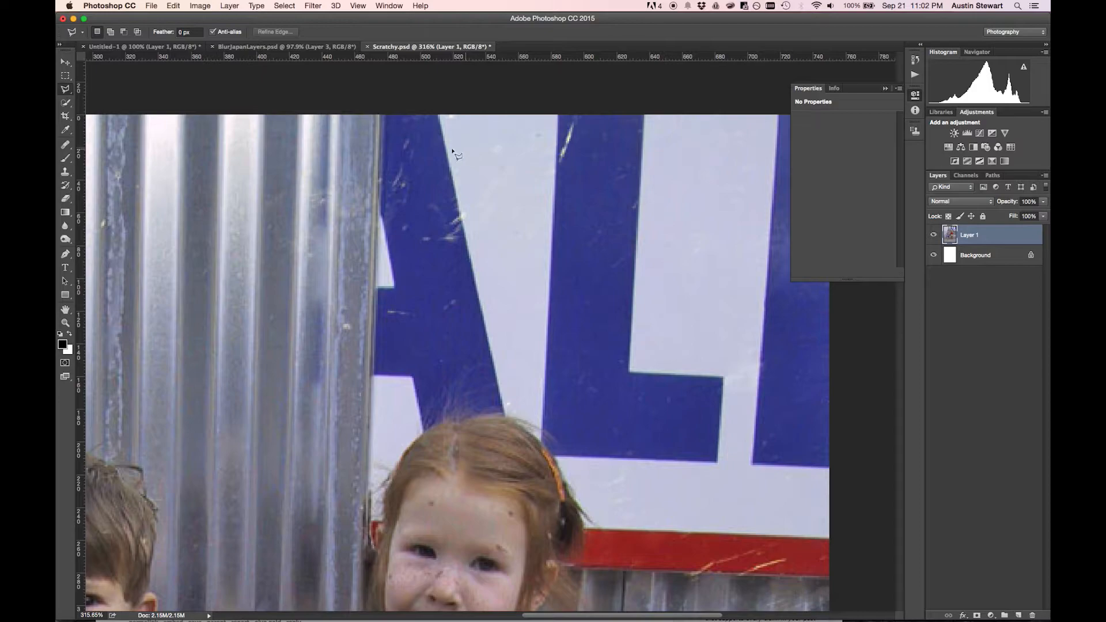
{"action": "right_click", "coordinate": [65, 89]}
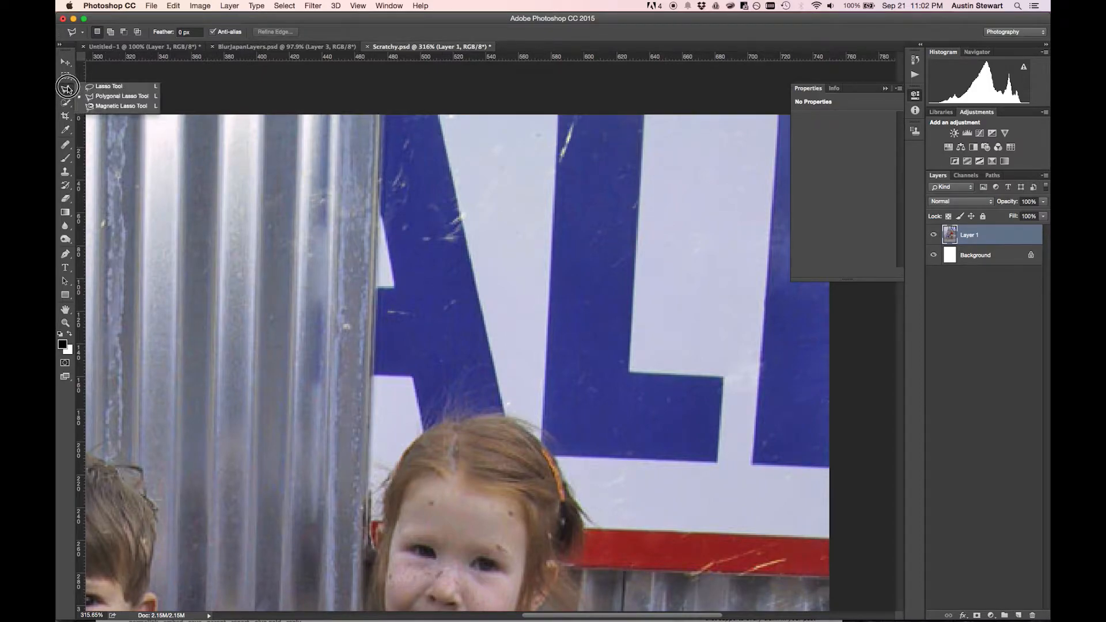
{"action": "left_click", "coordinate": [123, 101]}
{"action": "left_click", "coordinate": [123, 102]}
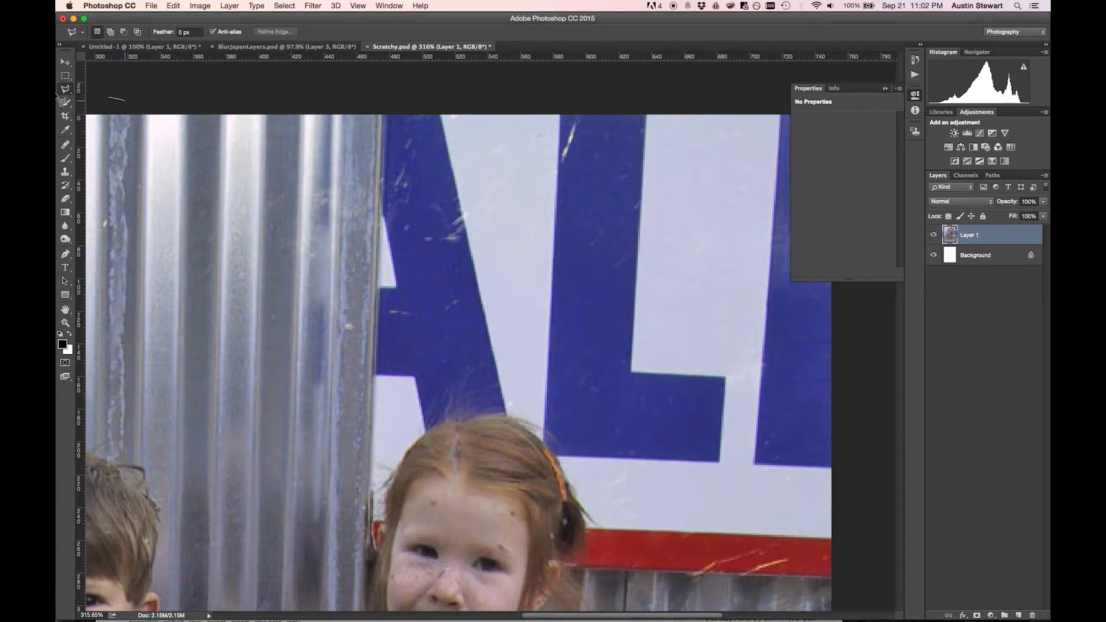
{"action": "key", "text": "Escape"}
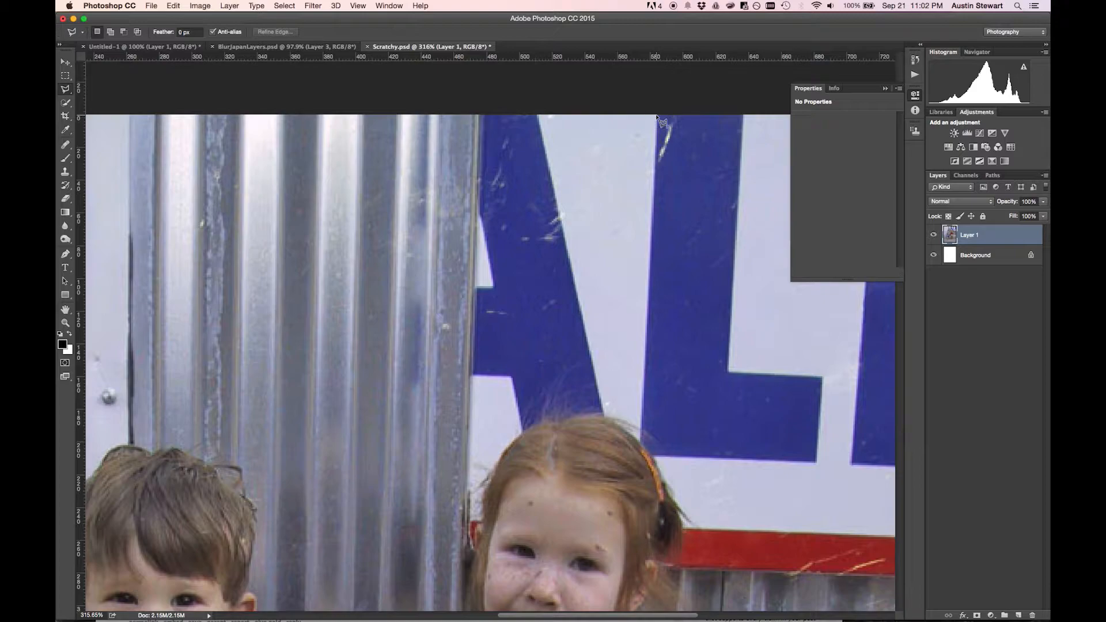
{"action": "left_click", "coordinate": [654, 181]}
{"action": "left_click", "coordinate": [697, 220]}
{"action": "left_click", "coordinate": [745, 221]}
{"action": "left_click", "coordinate": [766, 78]}
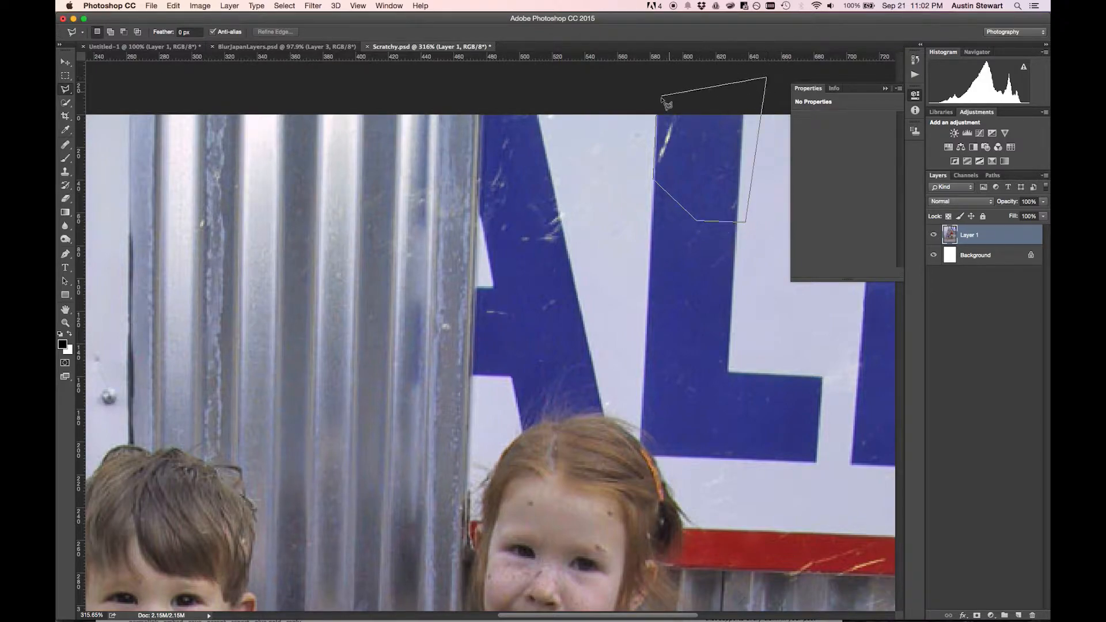
{"action": "left_click", "coordinate": [657, 116]}
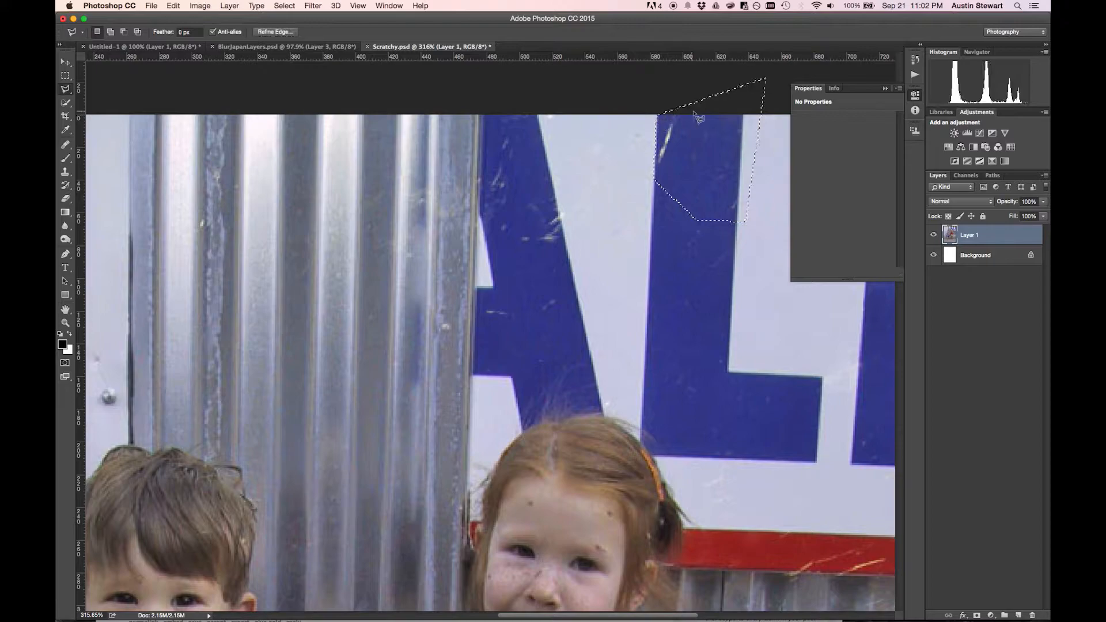
Step: Try a healing stroke inside the selection, undo it, and set the Healing Brush to 9 px with 0% hardness
{"action": "key", "text": "j"}
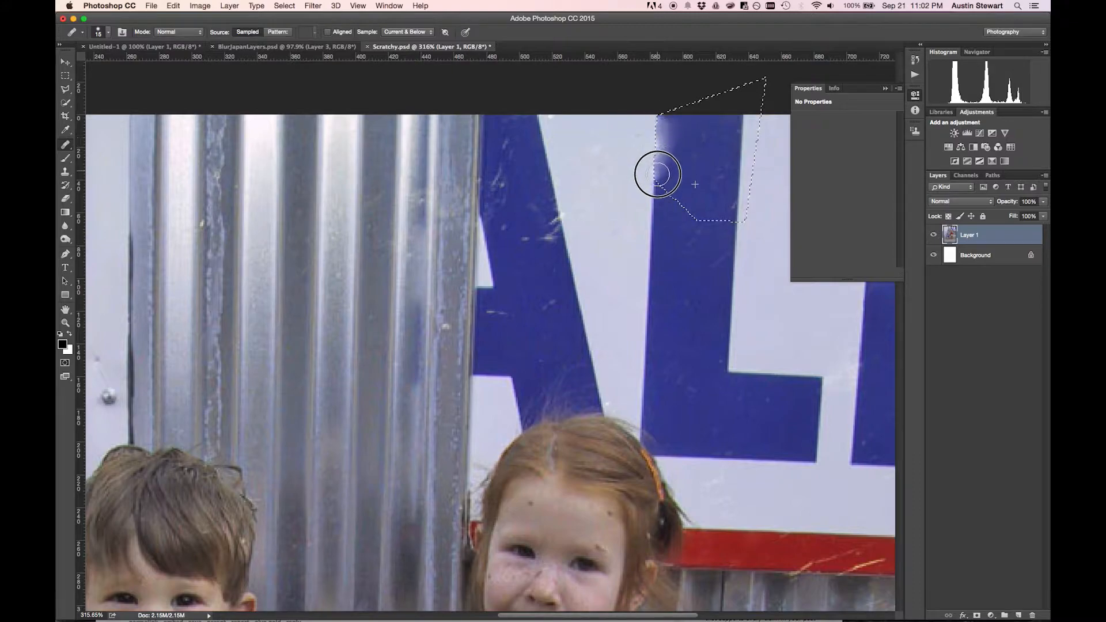
{"action": "key", "text": "super+z"}
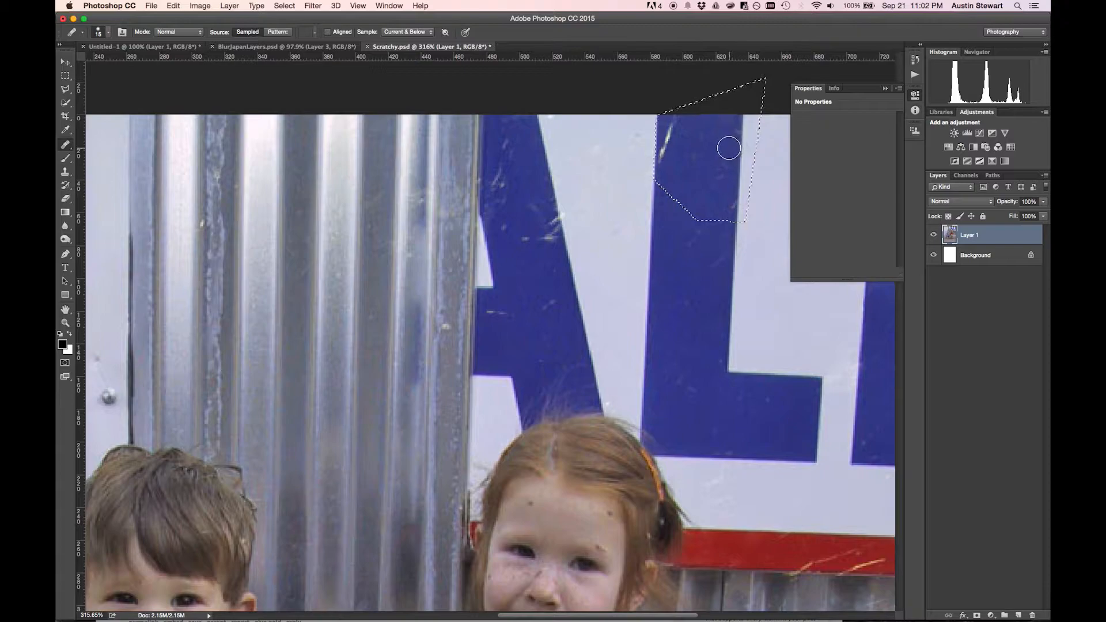
{"action": "left_click", "coordinate": [100, 33]}
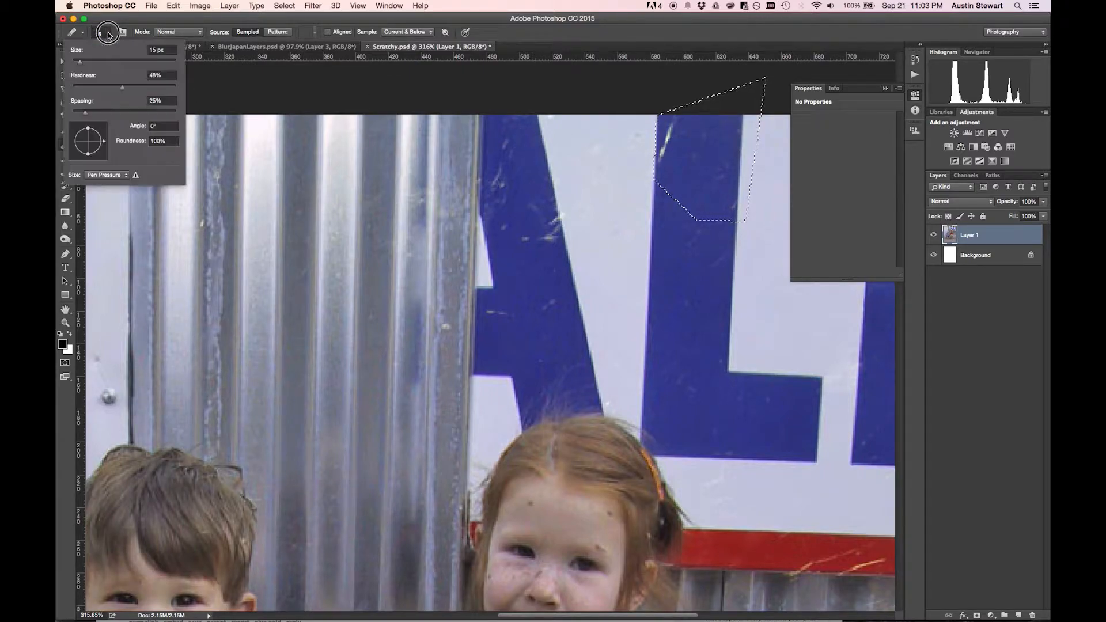
{"action": "left_click_drag", "start_coordinate": [78, 61], "coordinate": [77, 61]}
{"action": "left_click_drag", "start_coordinate": [122, 89], "coordinate": [61, 87]}
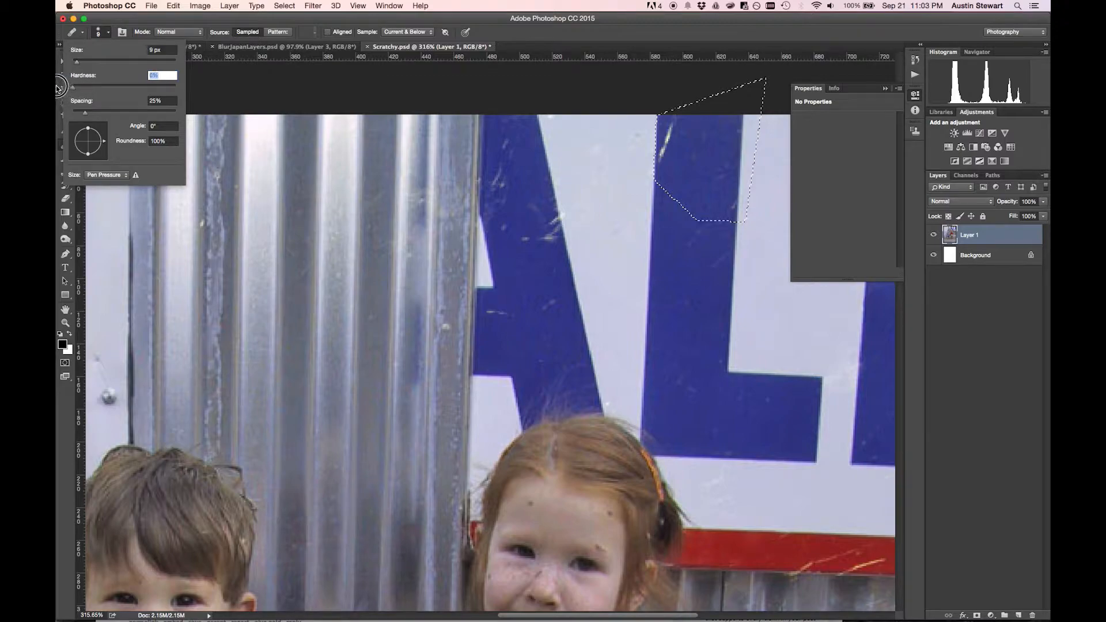
{"action": "left_click", "coordinate": [137, 12]}
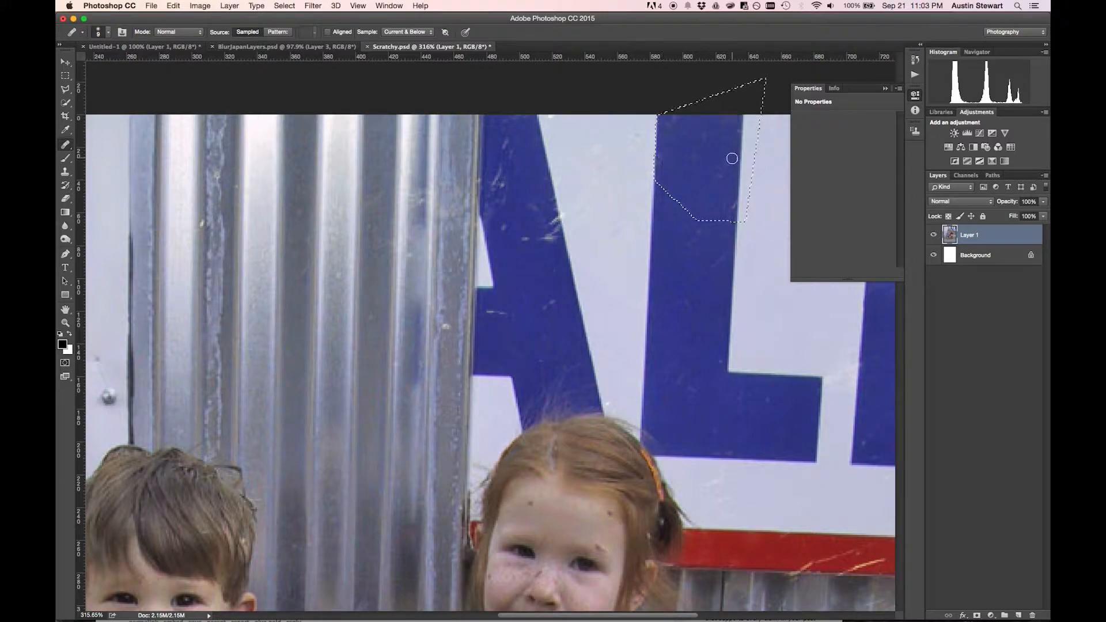
Step: Heal the scratch along the L's left edge within the selection, and deselect
{"action": "left_click_drag", "start_coordinate": [537, 189], "coordinate": [557, 191]}
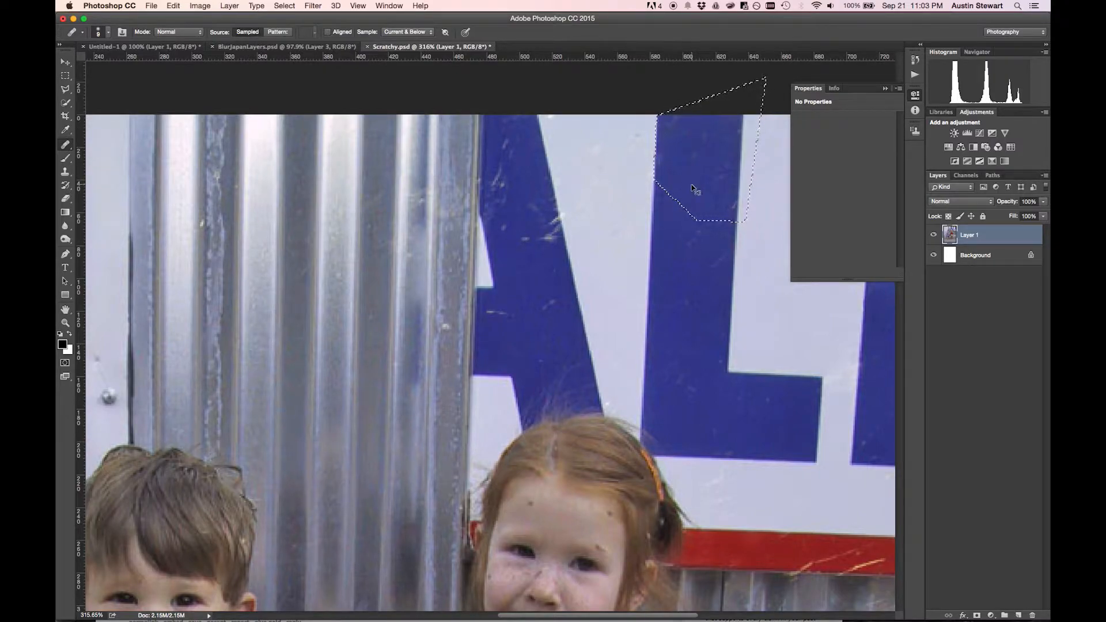
{"action": "key", "text": "super+d"}
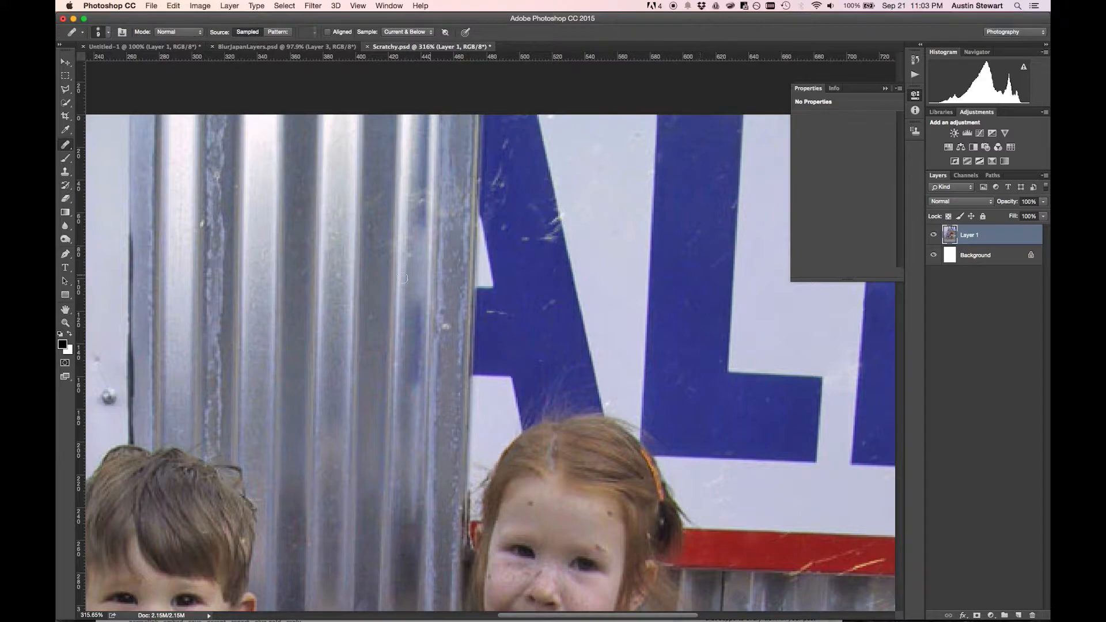
Step: Heal the white scratch across the blue A's right stroke with the Healing Brush, and undo the last edge stroke
{"action": "left_click", "coordinate": [416, 281]}
{"action": "left_click", "coordinate": [523, 224], "text": "alt"}
{"action": "left_click_drag", "start_coordinate": [518, 240], "coordinate": [536, 235]}
{"action": "left_click", "coordinate": [546, 201], "text": "alt"}
{"action": "mouse_move", "coordinate": [552, 222]}
{"action": "left_mouse_down"}
{"action": "mouse_move", "coordinate": [542, 241]}
{"action": "mouse_move", "coordinate": [556, 240]}
{"action": "mouse_move", "coordinate": [547, 213]}
{"action": "left_mouse_up"}
{"action": "left_click", "coordinate": [537, 265], "text": "alt"}
{"action": "key", "text": "super+z"}
Step: Enlarge the Healing Brush to 20 px and heal the remaining scratches near the A's right edge using nearby blue
{"action": "key", "text": "bracketright"}
{"action": "left_click", "coordinate": [543, 266], "text": "alt"}
{"action": "left_click_drag", "start_coordinate": [550, 255], "coordinate": [539, 207]}
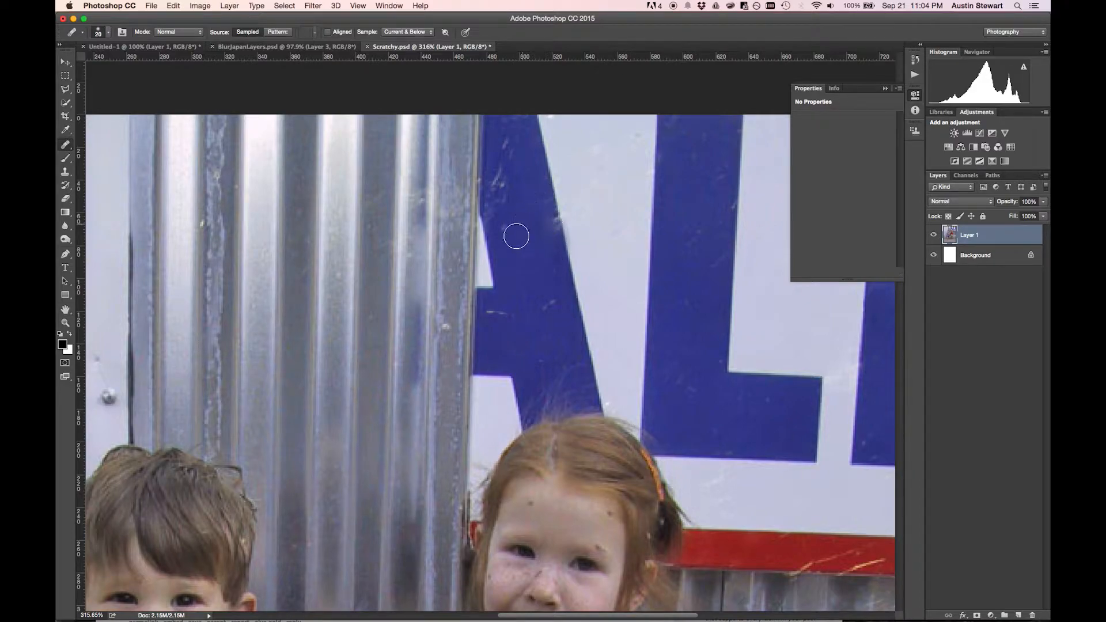
{"action": "left_click", "coordinate": [522, 331], "text": "alt"}
{"action": "left_click_drag", "start_coordinate": [548, 230], "coordinate": [545, 211]}
Step: Remove the small scratches inside the blue A's crossbar and upper stroke with the Content-Aware Spot Healing Brush
{"action": "left_click", "coordinate": [306, 196]}
{"action": "right_click", "coordinate": [65, 144]}
{"action": "left_click", "coordinate": [109, 146]}
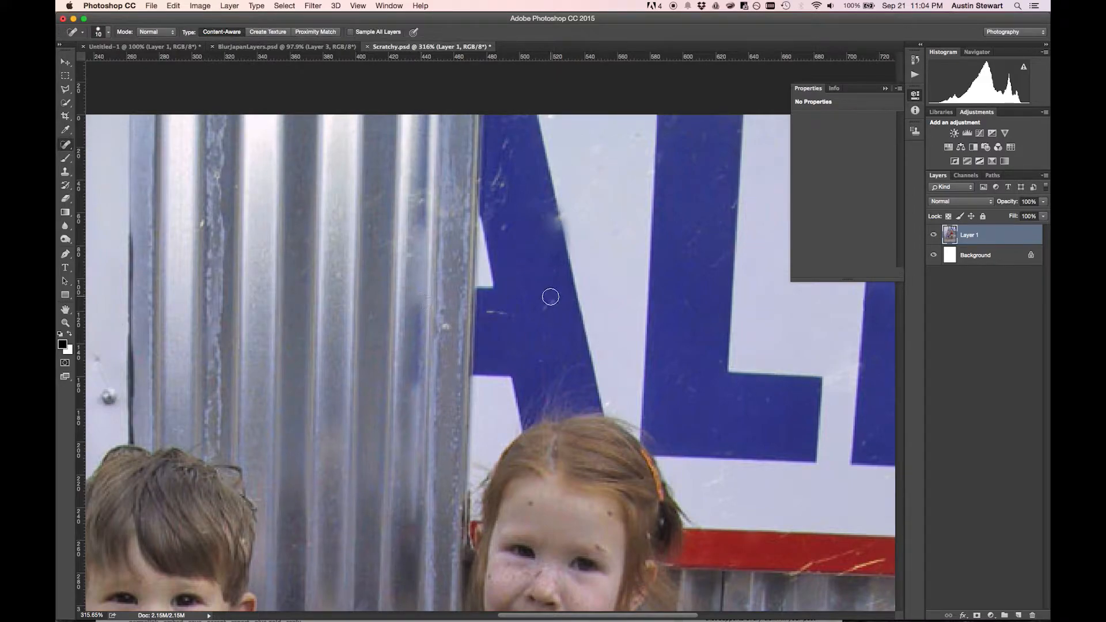
{"action": "left_click_drag", "start_coordinate": [489, 312], "coordinate": [514, 315]}
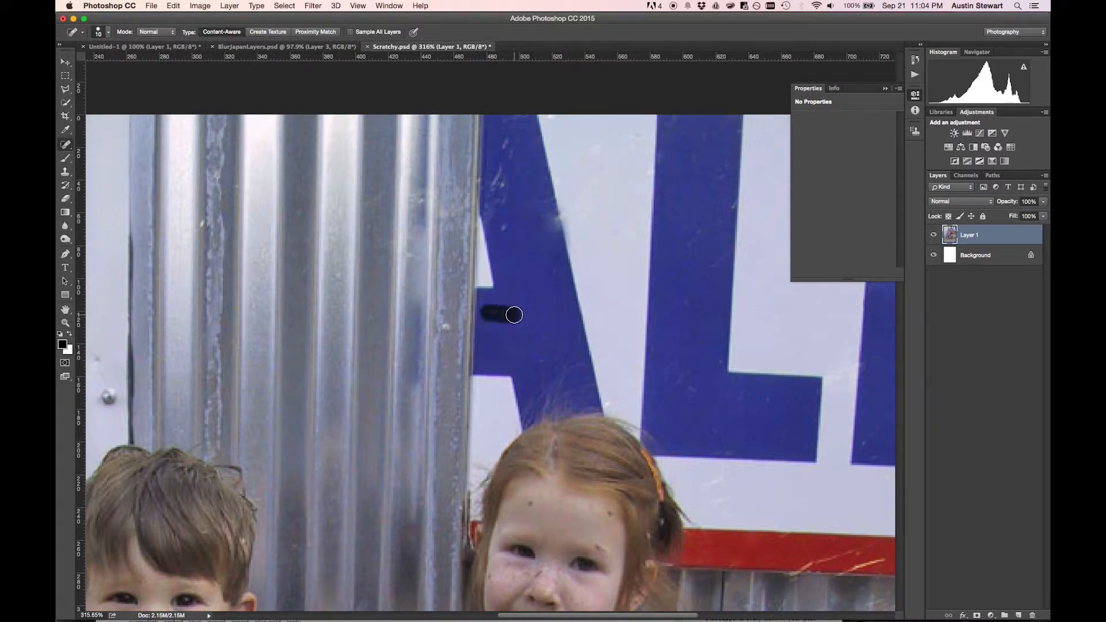
{"action": "mouse_move", "coordinate": [507, 135]}
{"action": "left_mouse_down"}
{"action": "mouse_move", "coordinate": [489, 198]}
{"action": "mouse_move", "coordinate": [503, 233]}
{"action": "left_mouse_up"}
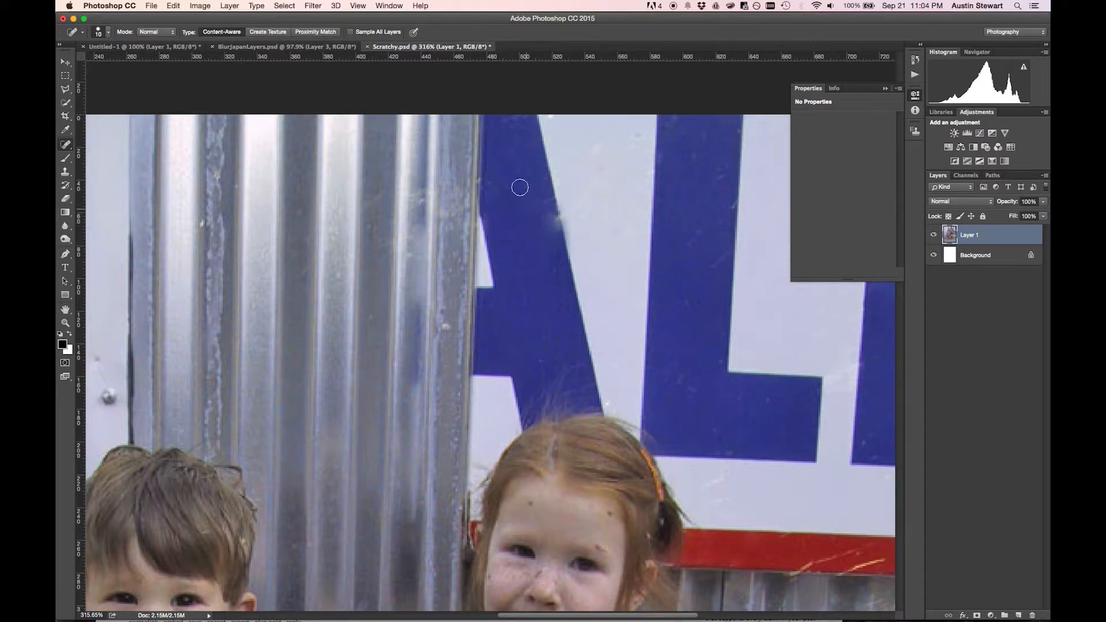
{"action": "left_click_drag", "start_coordinate": [511, 141], "coordinate": [514, 229]}
Step: Inspect the whole photo and the two children up close for remaining scratches and blemishes
{"action": "scroll", "coordinate": [525, 237], "scroll_direction": "down", "scroll_amount": 2}
{"action": "scroll", "coordinate": [525, 237], "scroll_direction": "up", "scroll_amount": 2}
{"action": "scroll", "coordinate": [525, 237], "scroll_direction": "down", "scroll_amount": 4}
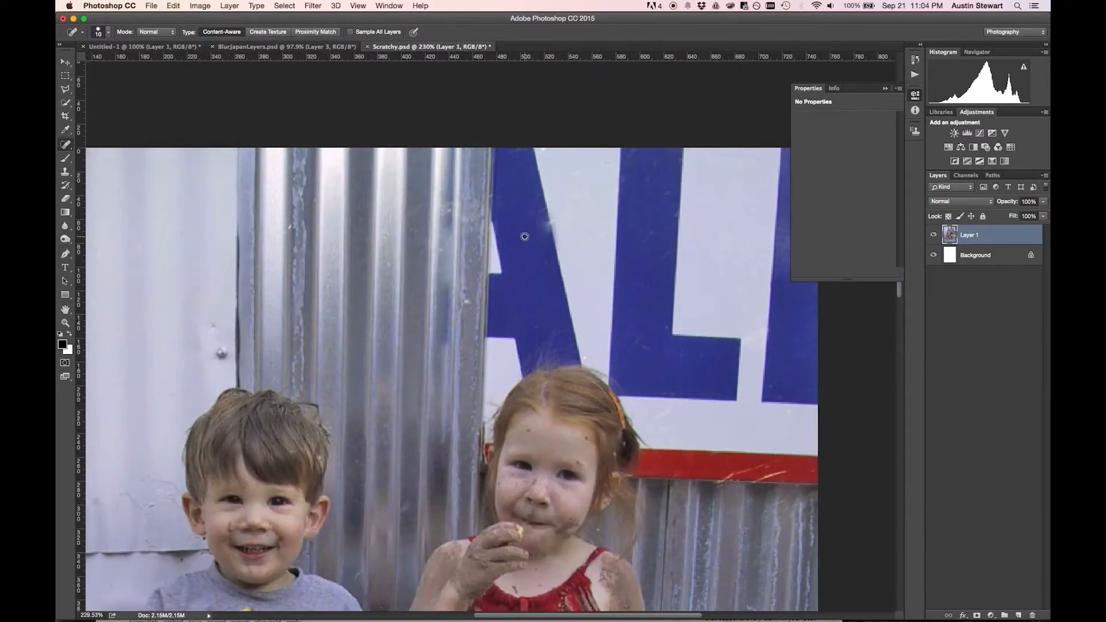
{"action": "scroll", "coordinate": [525, 237], "scroll_direction": "down", "scroll_amount": 4}
{"action": "scroll", "coordinate": [458, 444], "scroll_direction": "down", "scroll_amount": 1}
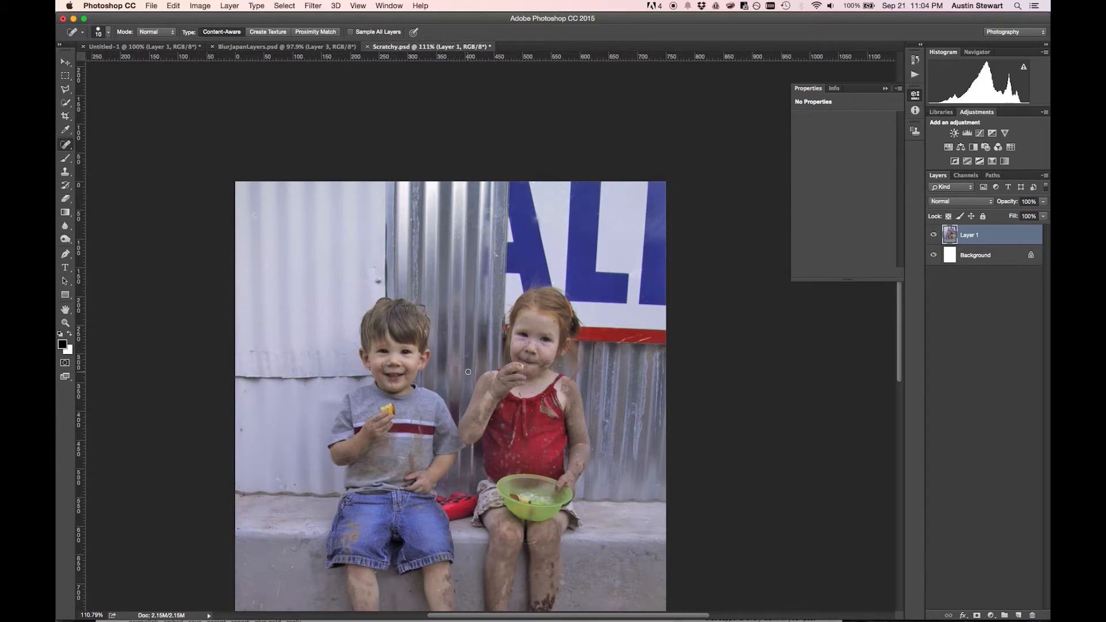
{"action": "scroll", "coordinate": [468, 372], "scroll_direction": "down", "scroll_amount": 3}
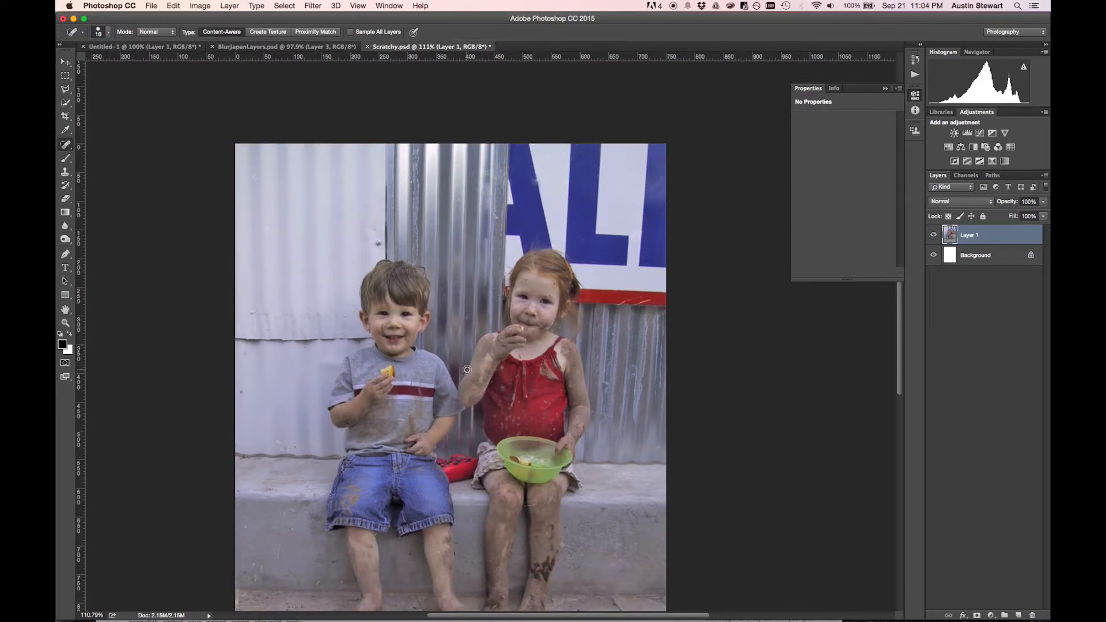
{"action": "scroll", "coordinate": [467, 370], "scroll_direction": "down", "scroll_amount": 2}
{"action": "scroll", "coordinate": [468, 370], "scroll_direction": "up", "scroll_amount": 3}
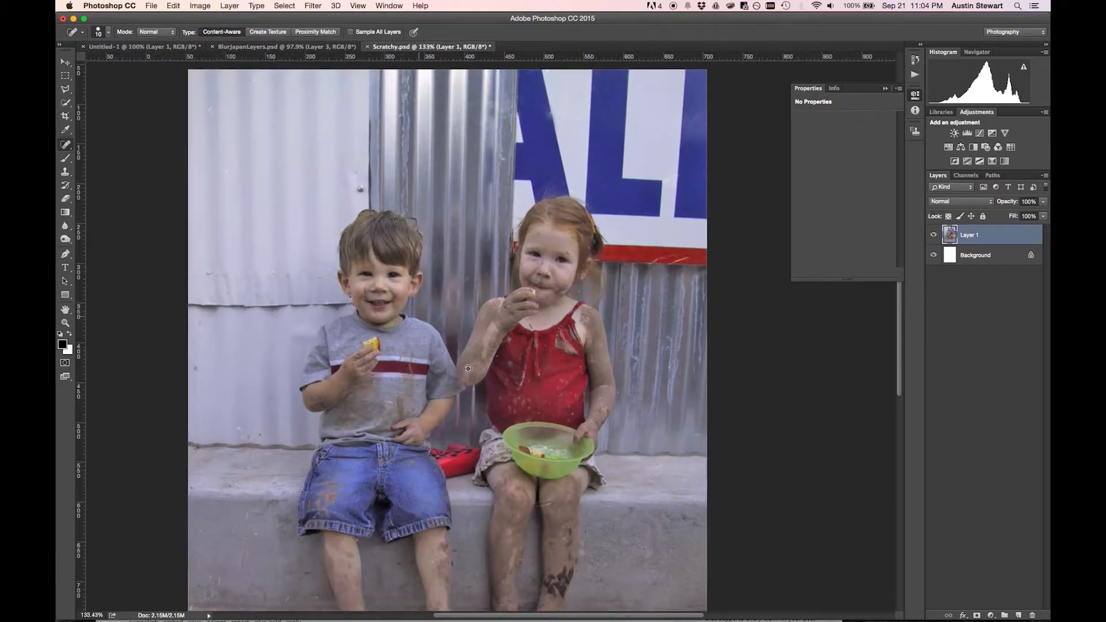
{"action": "scroll", "coordinate": [468, 368], "scroll_direction": "up", "scroll_amount": 3}
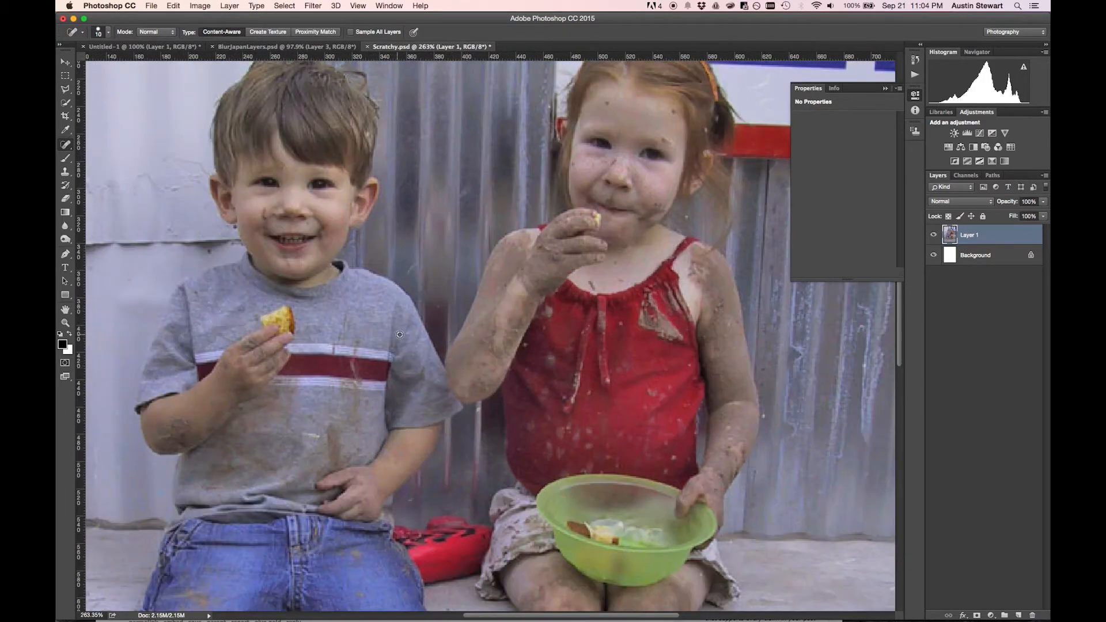
{"action": "scroll", "coordinate": [462, 356], "scroll_direction": "down", "scroll_amount": 1}
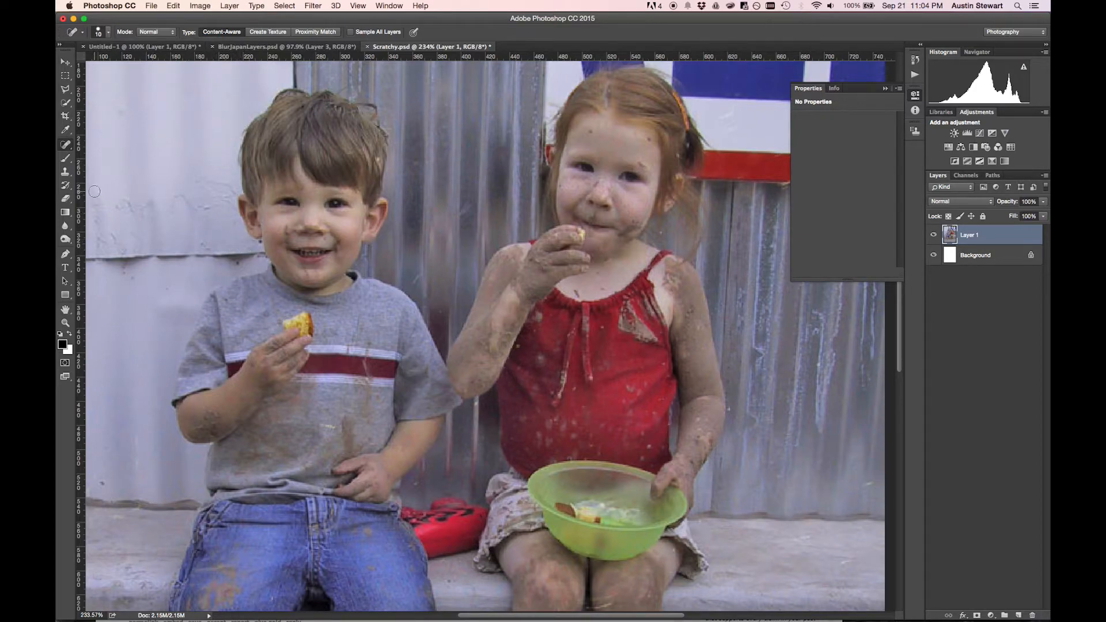
{"action": "scroll", "coordinate": [274, 271], "scroll_direction": "up", "scroll_amount": 10}
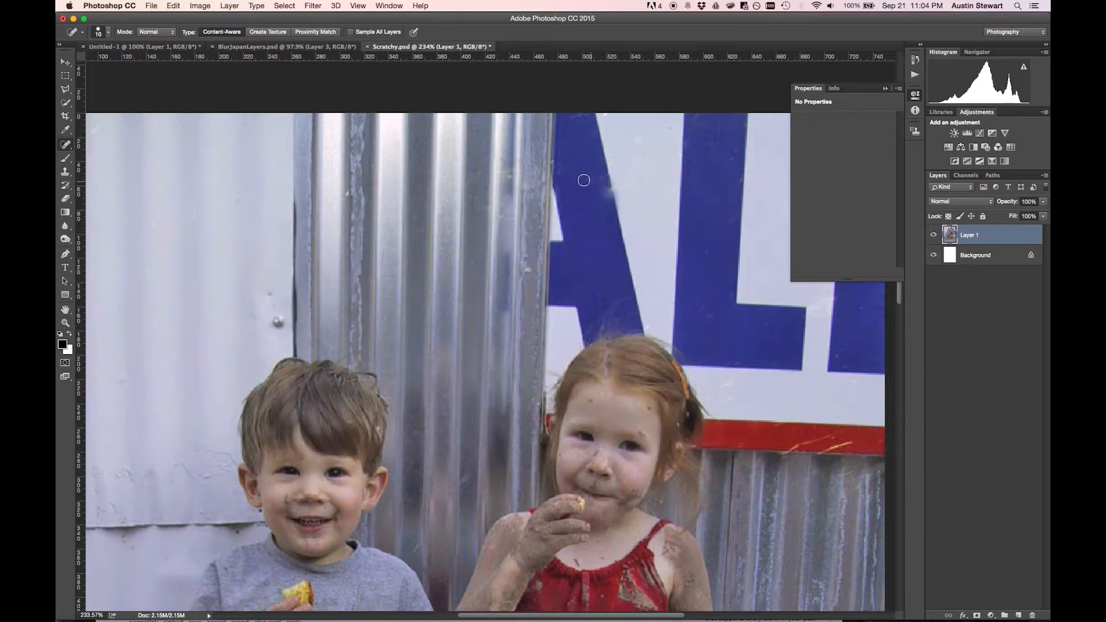
Step: Try the Clone Stamp on the smudge at the A's right edge with blue sampled just below it, and undo the strokes
{"action": "left_click", "coordinate": [65, 171]}
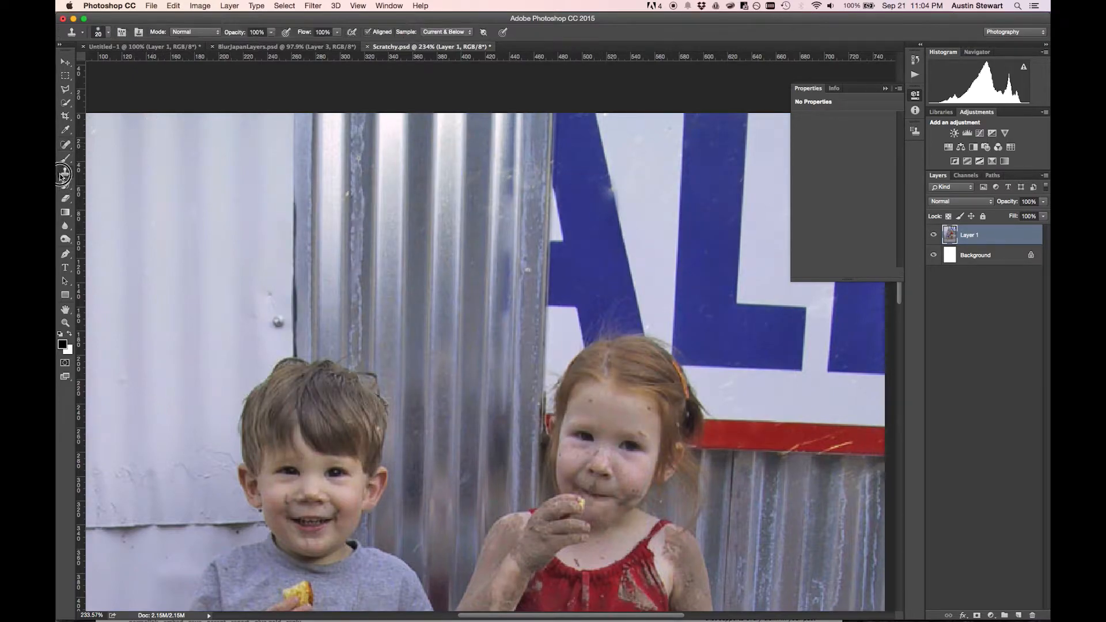
{"action": "left_click", "coordinate": [123, 169]}
{"action": "left_click", "coordinate": [603, 228], "text": "alt"}
{"action": "left_click", "coordinate": [608, 200]}
{"action": "left_click_drag", "start_coordinate": [604, 202], "coordinate": [595, 171]}
{"action": "key", "text": "alt+super+z"}
{"action": "key", "text": "alt+super+z"}
Step: Try painting over the A's right edge with the Healing Brush without a selection, and undo the strokes
{"action": "left_click", "coordinate": [65, 146]}
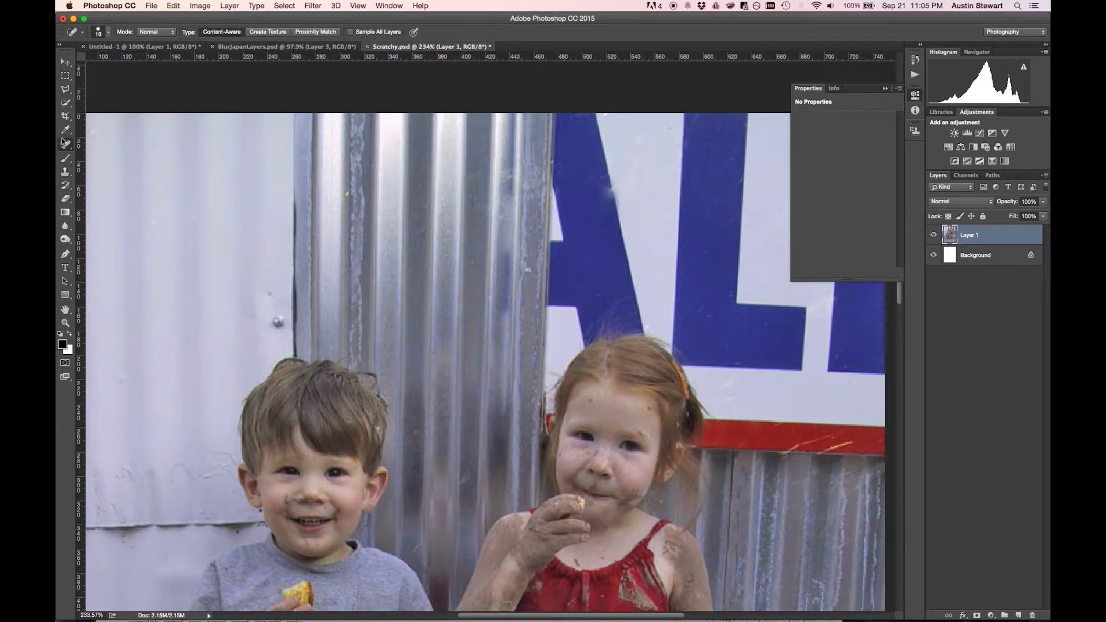
{"action": "left_click", "coordinate": [66, 145]}
{"action": "left_click", "coordinate": [115, 152]}
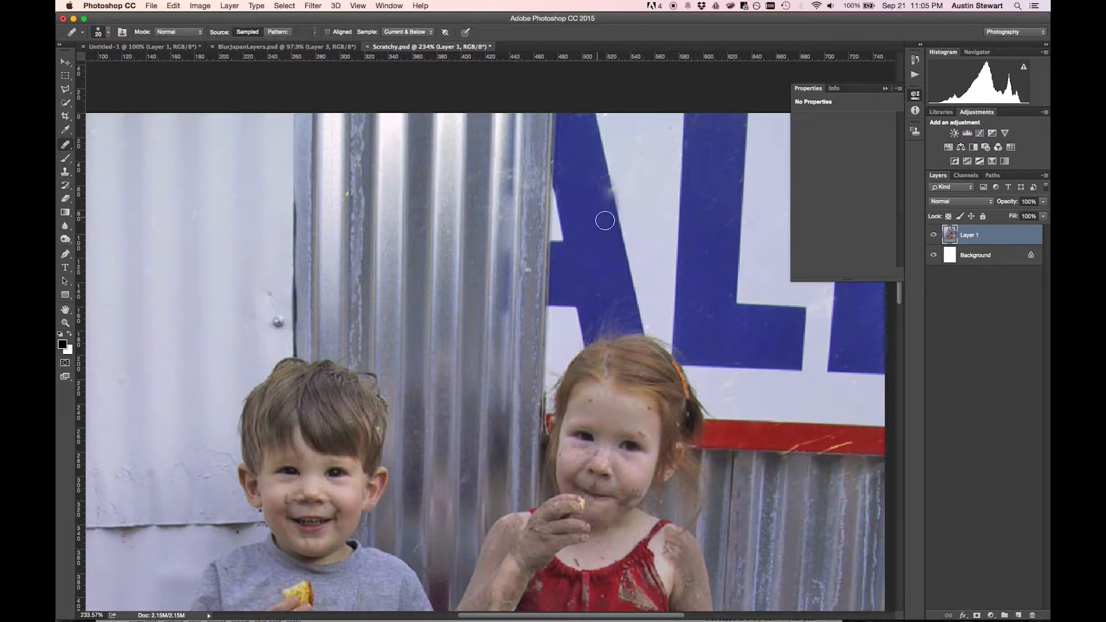
{"action": "mouse_move", "coordinate": [616, 214]}
{"action": "left_mouse_down"}
{"action": "mouse_move", "coordinate": [605, 167]}
{"action": "mouse_move", "coordinate": [587, 154]}
{"action": "mouse_move", "coordinate": [608, 154]}
{"action": "mouse_move", "coordinate": [622, 226]}
{"action": "left_mouse_up"}
{"action": "key", "text": "super+z"}
{"action": "key", "text": "super+alt+z"}
{"action": "left_click", "coordinate": [627, 283], "text": "alt"}
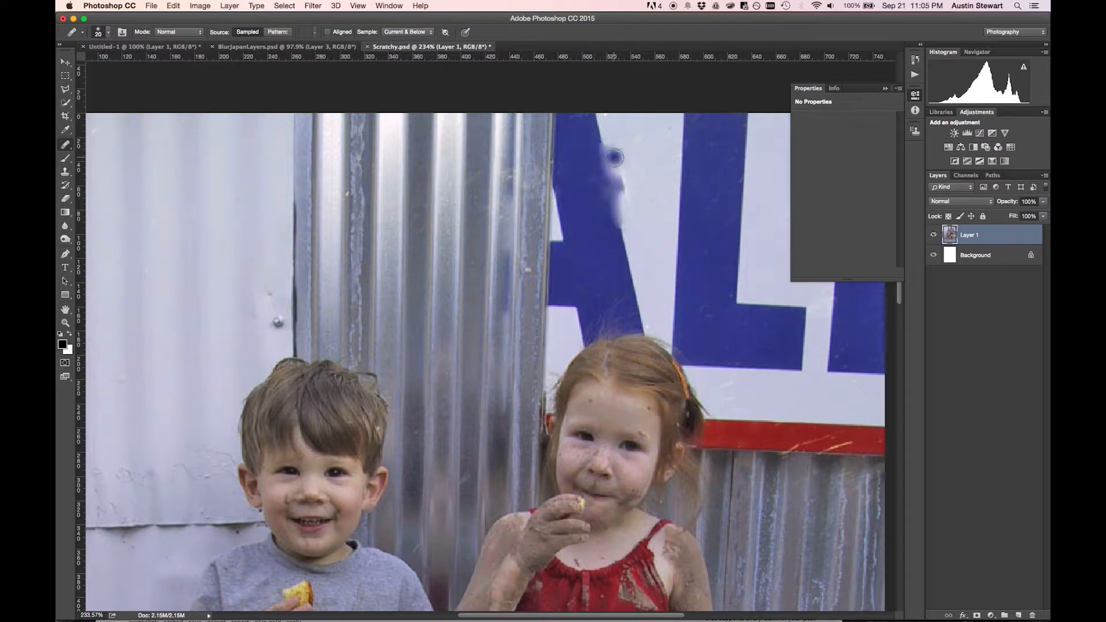
{"action": "key", "text": "super+z"}
Step: Try cloning blue from inside the A along its right edge without a selection, and undo the stroke
{"action": "left_click", "coordinate": [65, 173]}
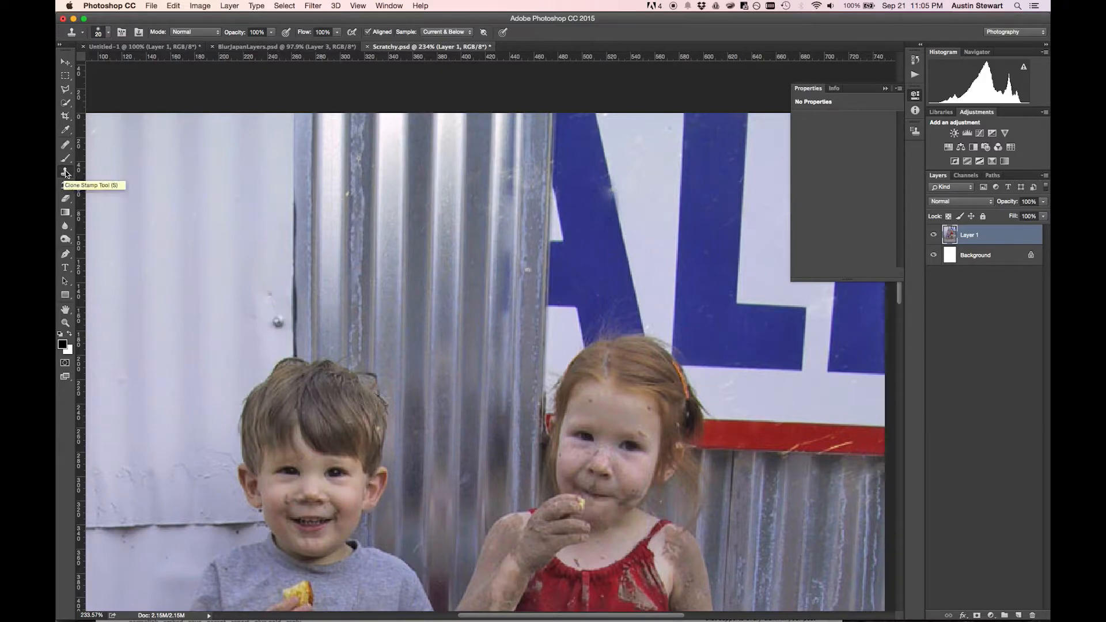
{"action": "left_click", "coordinate": [578, 165], "text": "alt"}
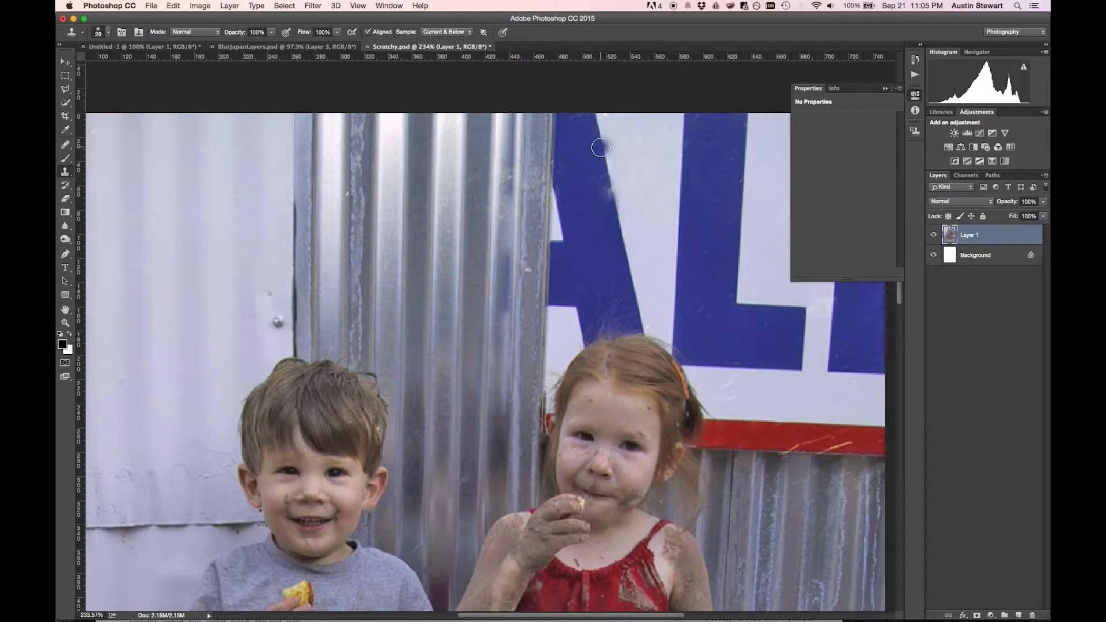
{"action": "left_click_drag", "start_coordinate": [601, 146], "coordinate": [620, 239]}
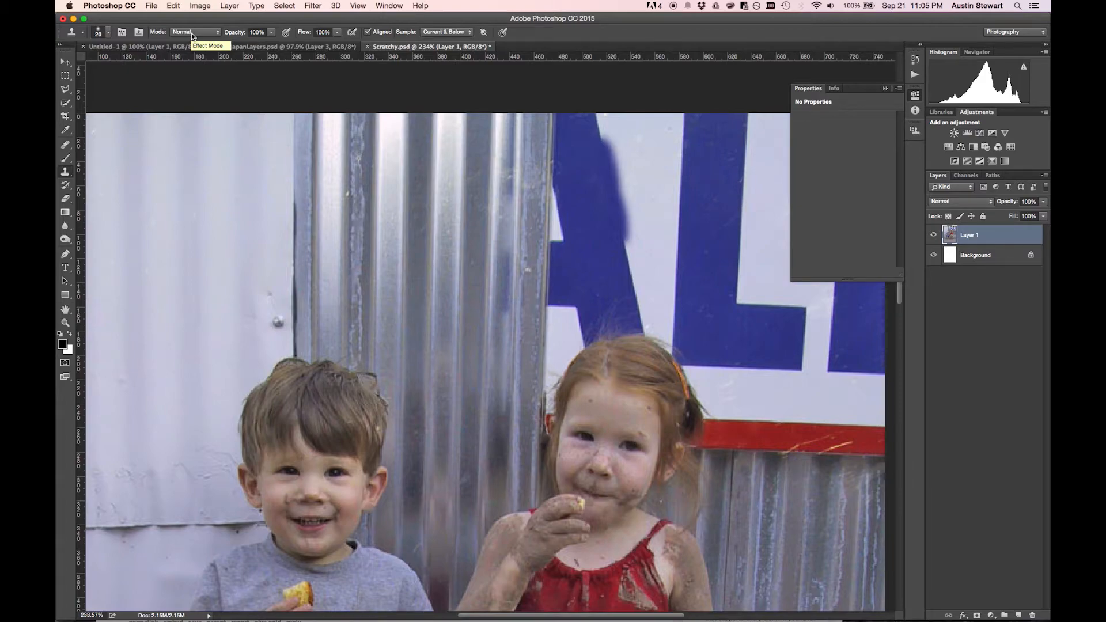
{"action": "key", "text": "super+z"}
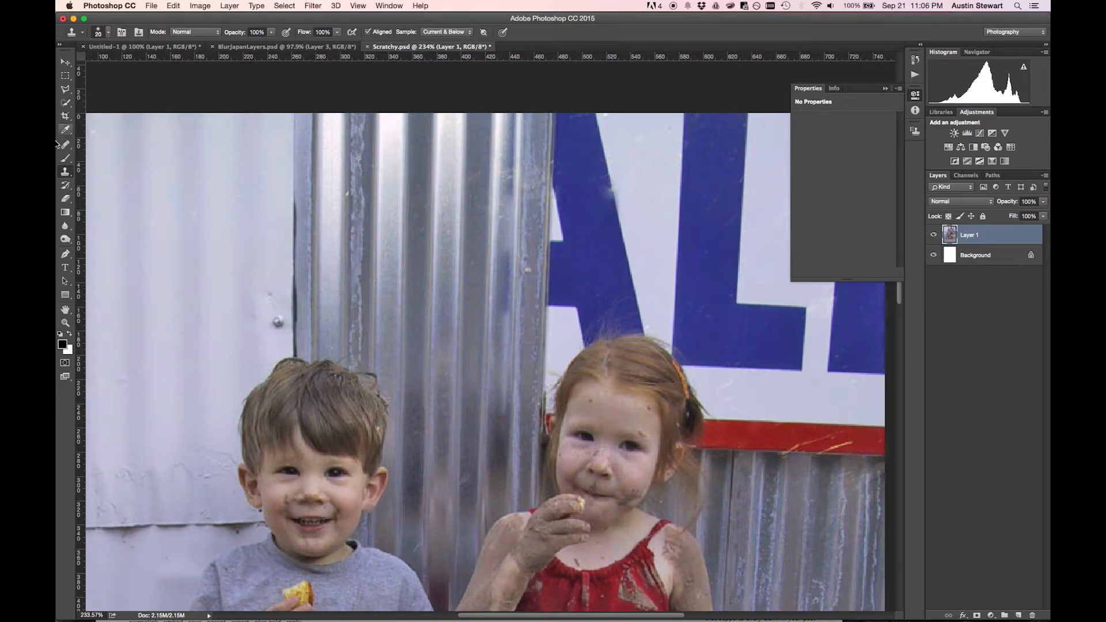
Step: Select the damaged part of the blue A with the Polygonal Lasso, following the letter's right edge
{"action": "left_click", "coordinate": [72, 93]}
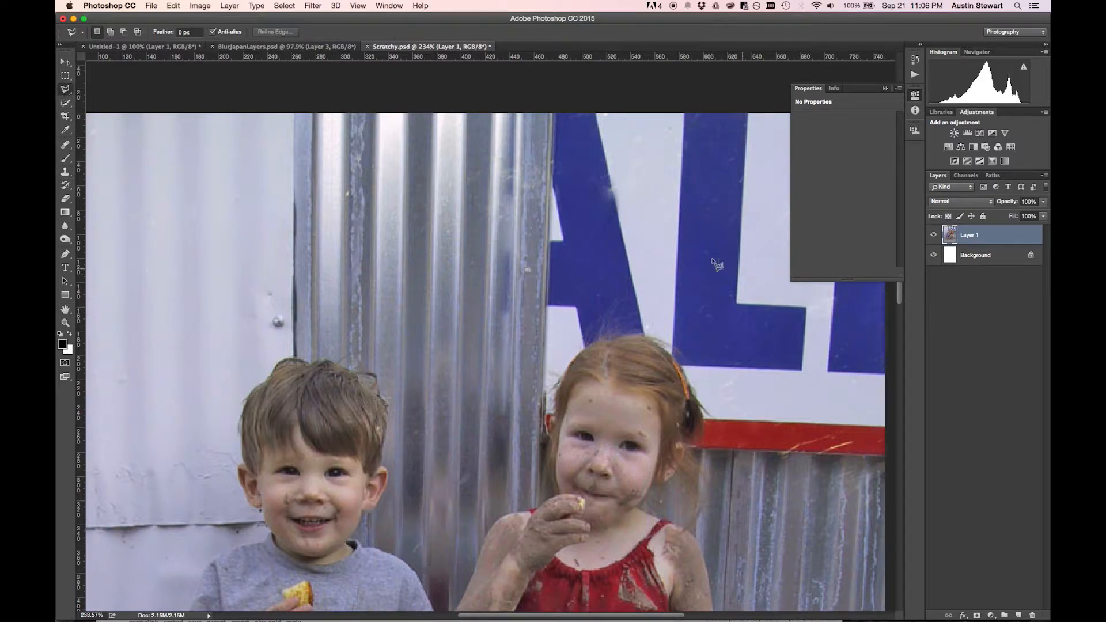
{"action": "left_click", "coordinate": [601, 136]}
{"action": "left_click", "coordinate": [630, 266]}
{"action": "left_click", "coordinate": [567, 309]}
{"action": "left_click", "coordinate": [513, 173]}
{"action": "left_click", "coordinate": [583, 130]}
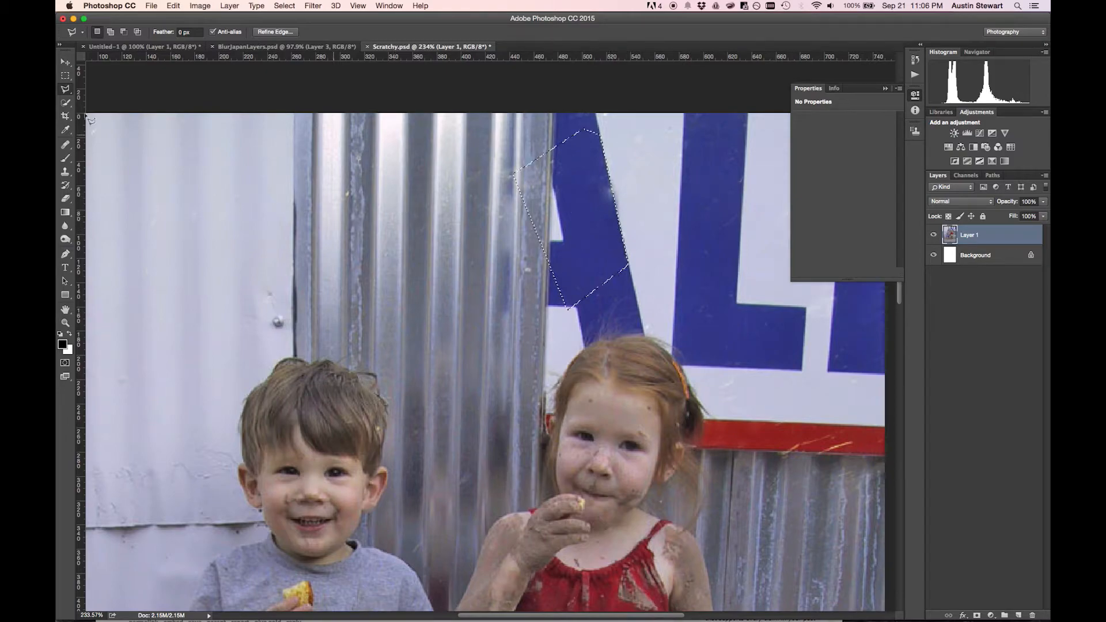
Step: Clone clean blue over the smudge along the A's right edge within the selection, and deselect
{"action": "left_click", "coordinate": [65, 171]}
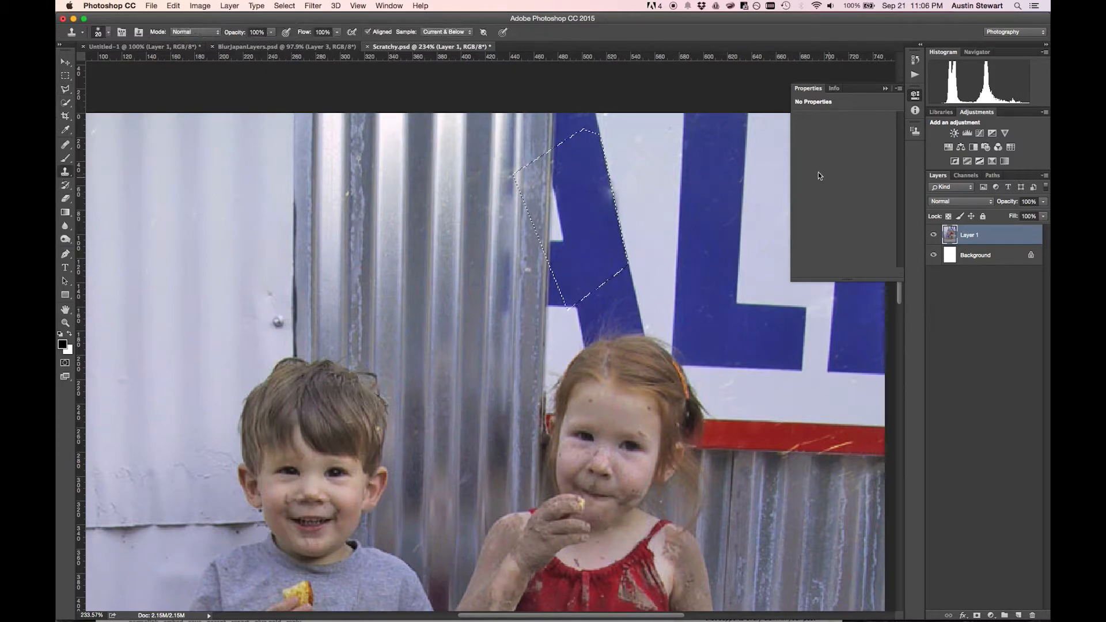
{"action": "mouse_move", "coordinate": [596, 151]}
{"action": "left_mouse_down"}
{"action": "mouse_move", "coordinate": [617, 240]}
{"action": "mouse_move", "coordinate": [600, 254]}
{"action": "left_mouse_up"}
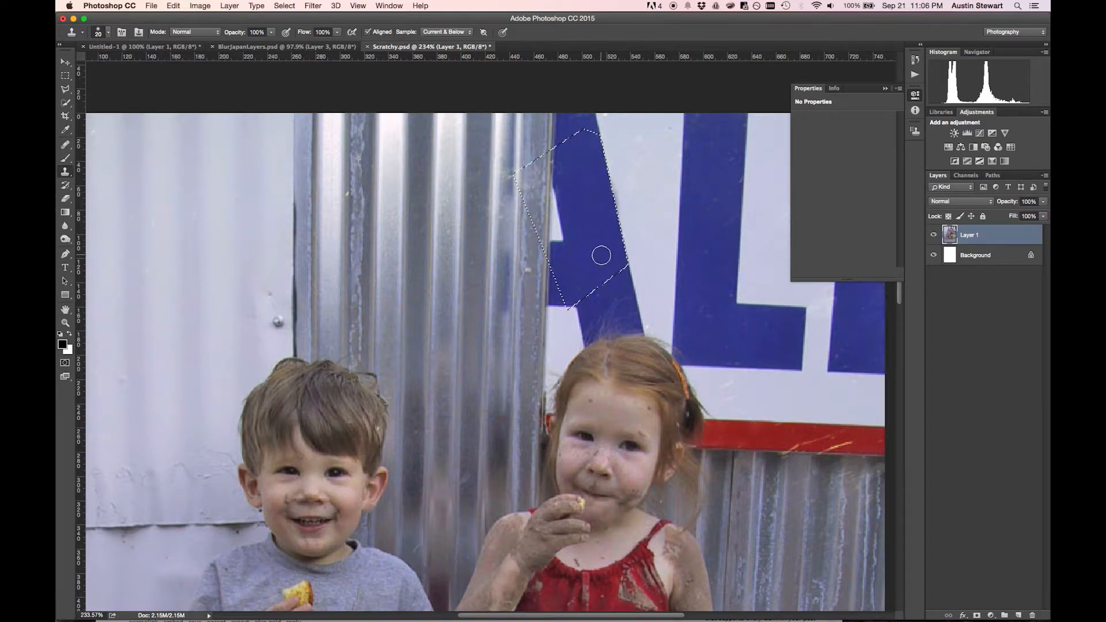
{"action": "key", "text": "super+d"}
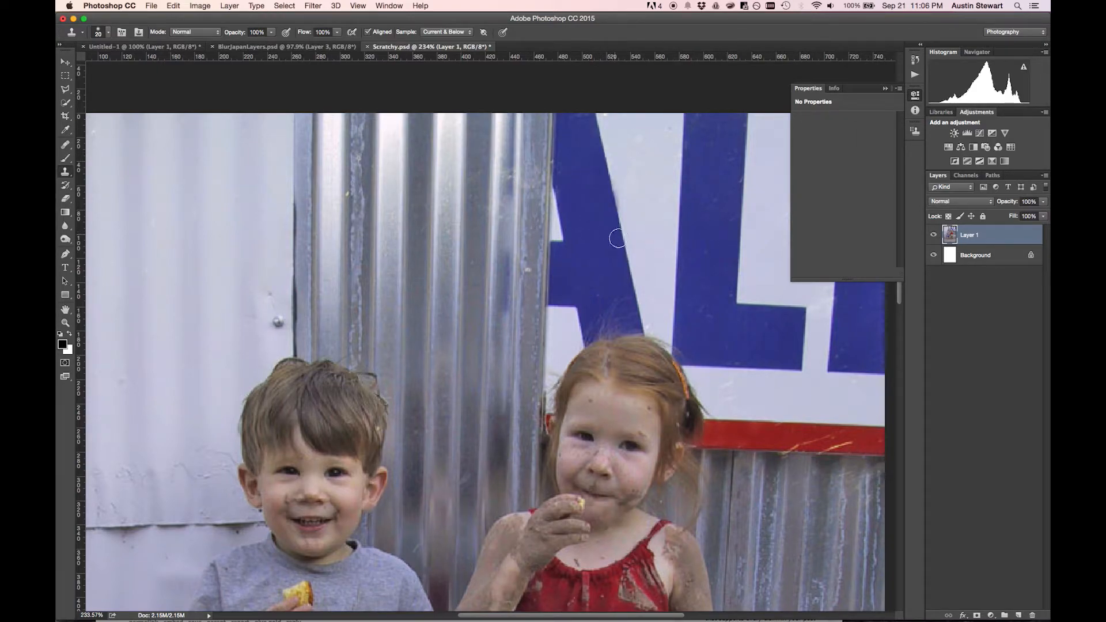
{"action": "key", "text": "super+z"}
{"action": "left_click", "coordinate": [623, 194]}
{"action": "key", "text": "super+z"}
Step: Select the scratched red stripe and the sign area above it with the Polygonal Lasso, following the stripe's lower edge
{"action": "scroll", "coordinate": [489, 256], "scroll_direction": "down", "scroll_amount": 5}
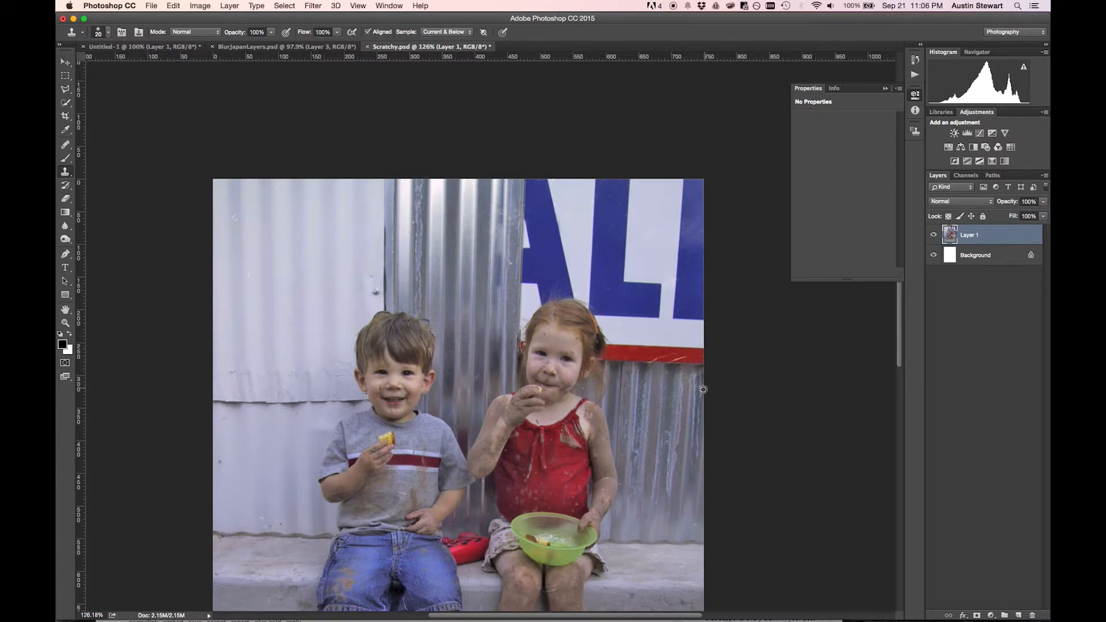
{"action": "scroll", "coordinate": [660, 378], "scroll_direction": "up", "scroll_amount": 8}
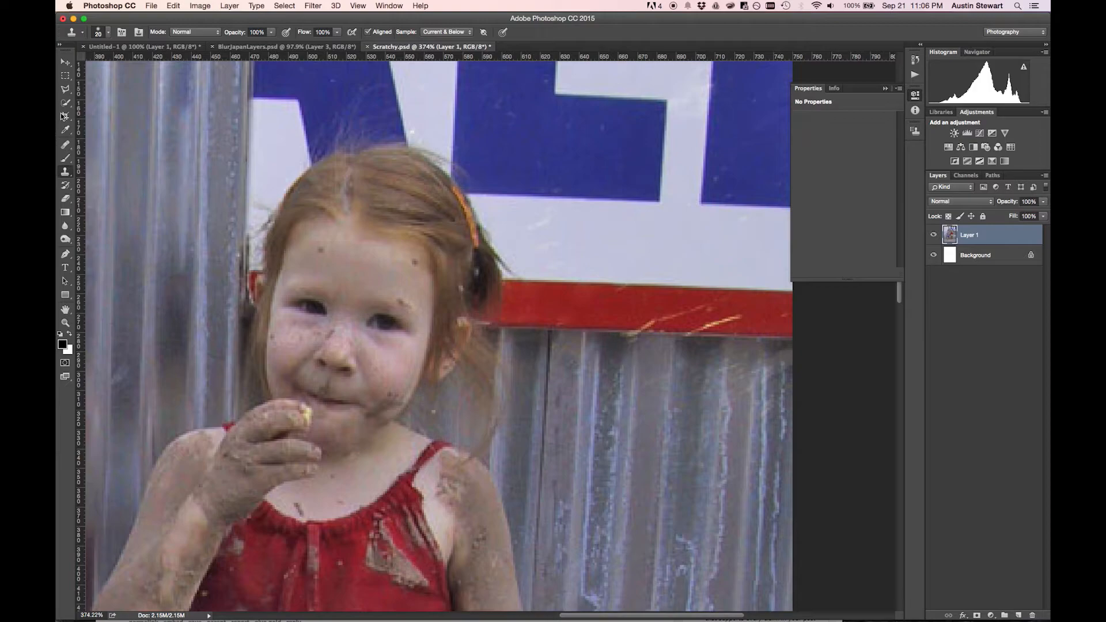
{"action": "left_click", "coordinate": [65, 89]}
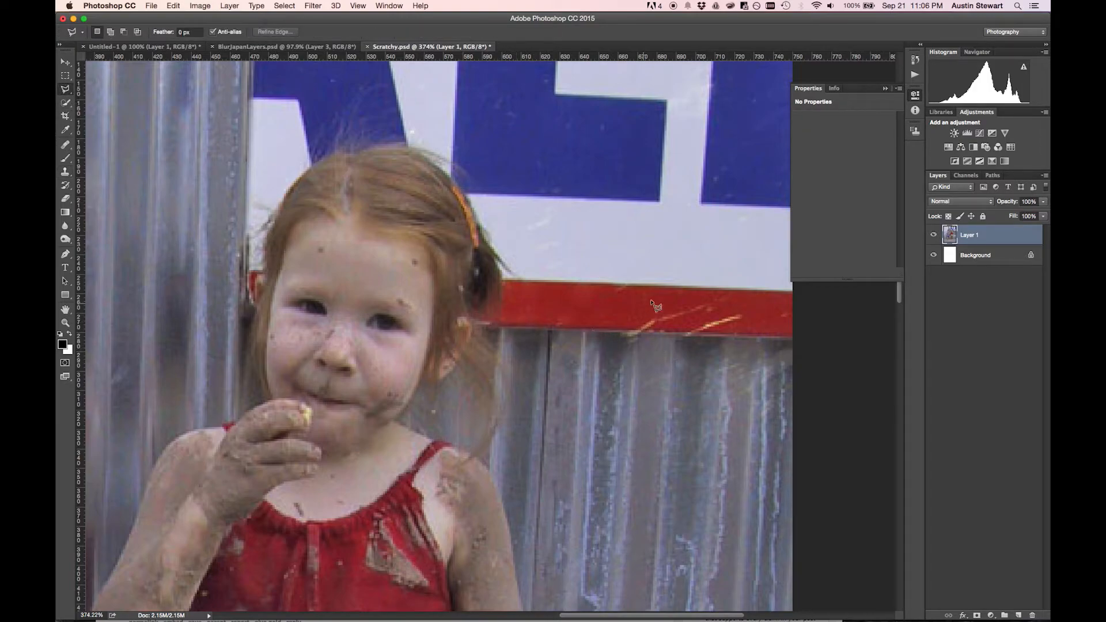
{"action": "left_click", "coordinate": [522, 330]}
{"action": "left_click", "coordinate": [818, 342]}
{"action": "left_click", "coordinate": [861, 113]}
{"action": "left_click", "coordinate": [567, 110]}
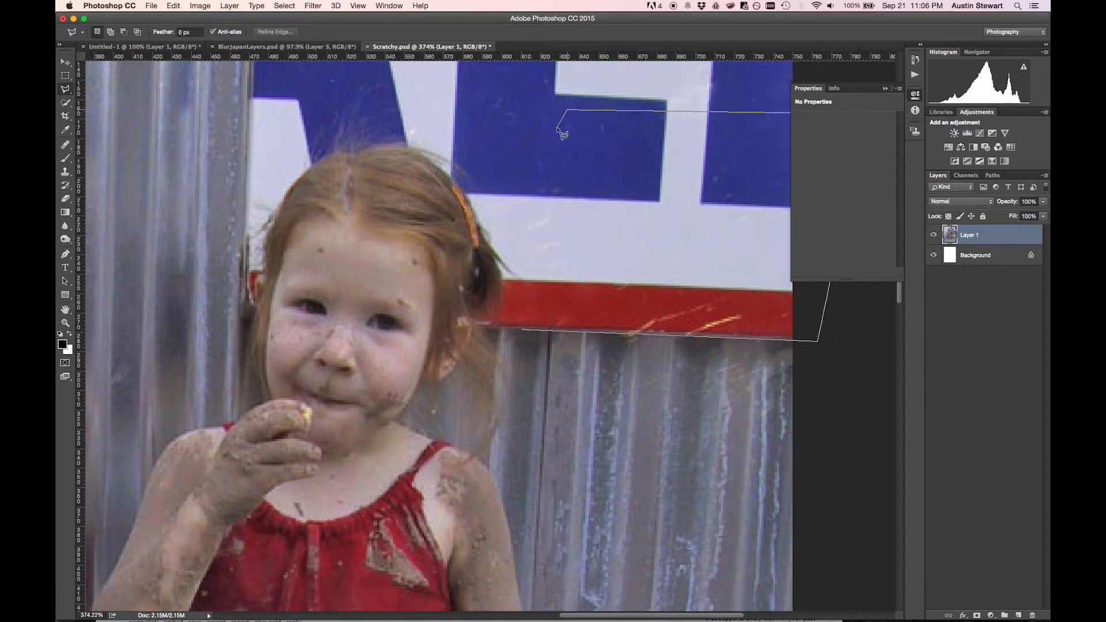
{"action": "left_click", "coordinate": [523, 331]}
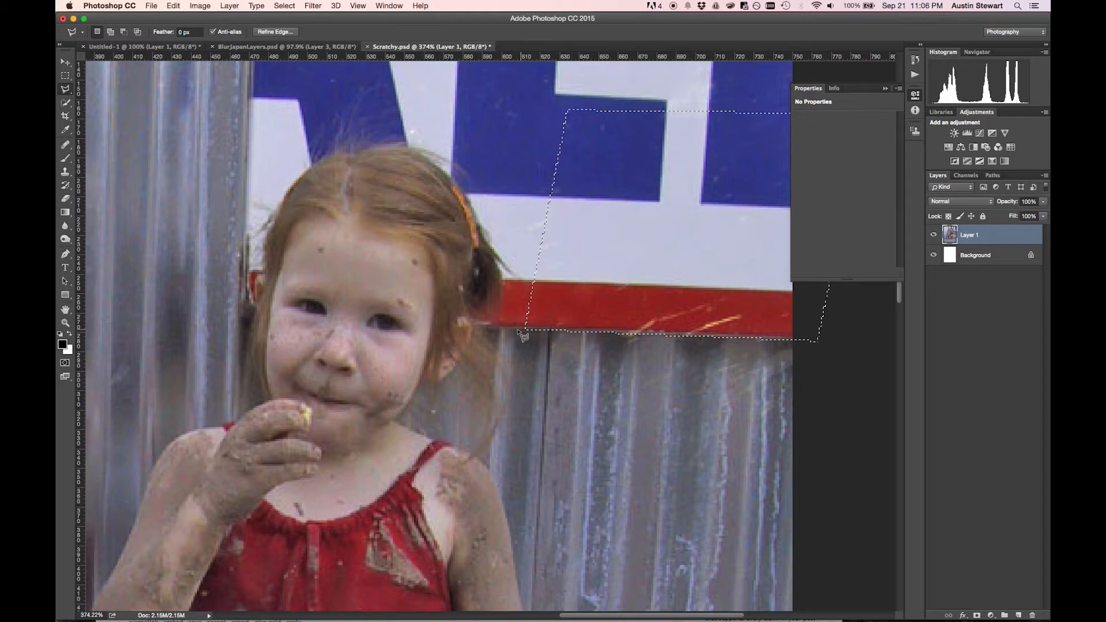
Step: Clone clean red over the scratches on the sign's red stripe within the selection, deselect, and fit the photo to the window
{"action": "left_click", "coordinate": [65, 173]}
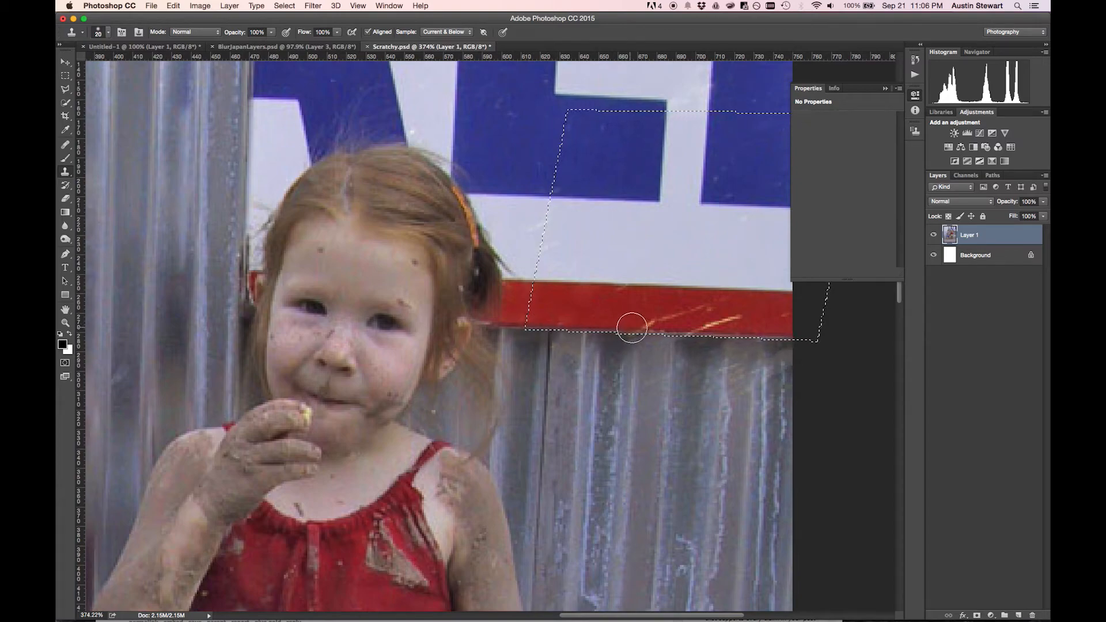
{"action": "left_click_drag", "start_coordinate": [633, 328], "coordinate": [735, 322]}
{"action": "left_click", "coordinate": [638, 330], "text": "alt"}
{"action": "left_click_drag", "start_coordinate": [639, 330], "coordinate": [704, 330]}
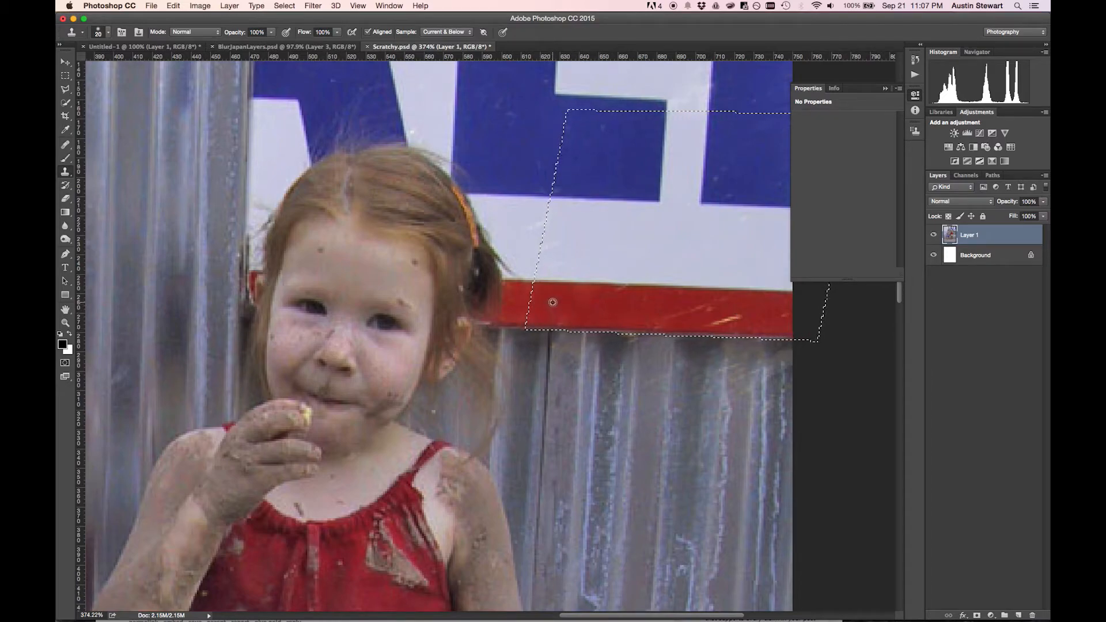
{"action": "left_click_drag", "start_coordinate": [654, 310], "coordinate": [770, 308]}
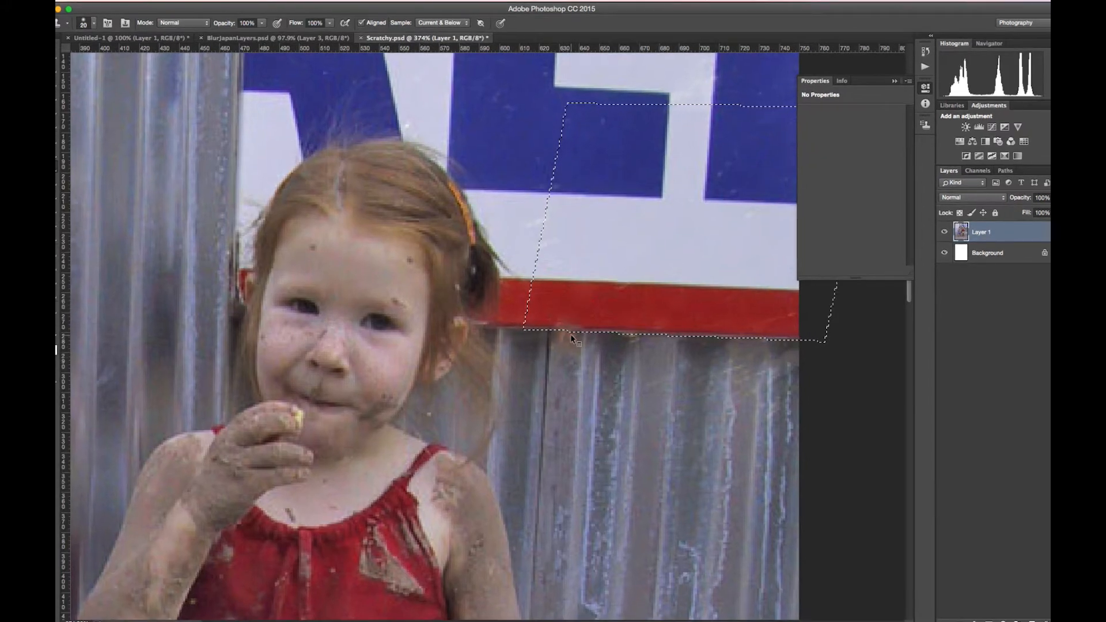
{"action": "scroll", "coordinate": [571, 335], "scroll_direction": "up", "scroll_amount": 3}
{"action": "scroll", "coordinate": [570, 335], "scroll_direction": "down", "scroll_amount": 10}
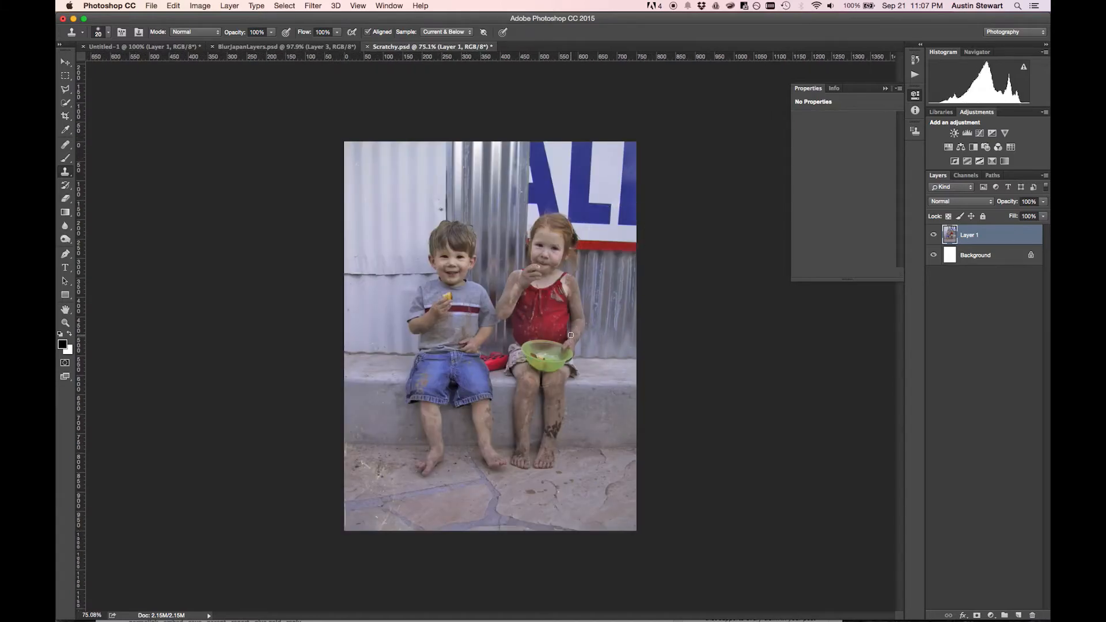
{"action": "key", "text": "super+h"}
{"action": "key", "text": "super+0"}
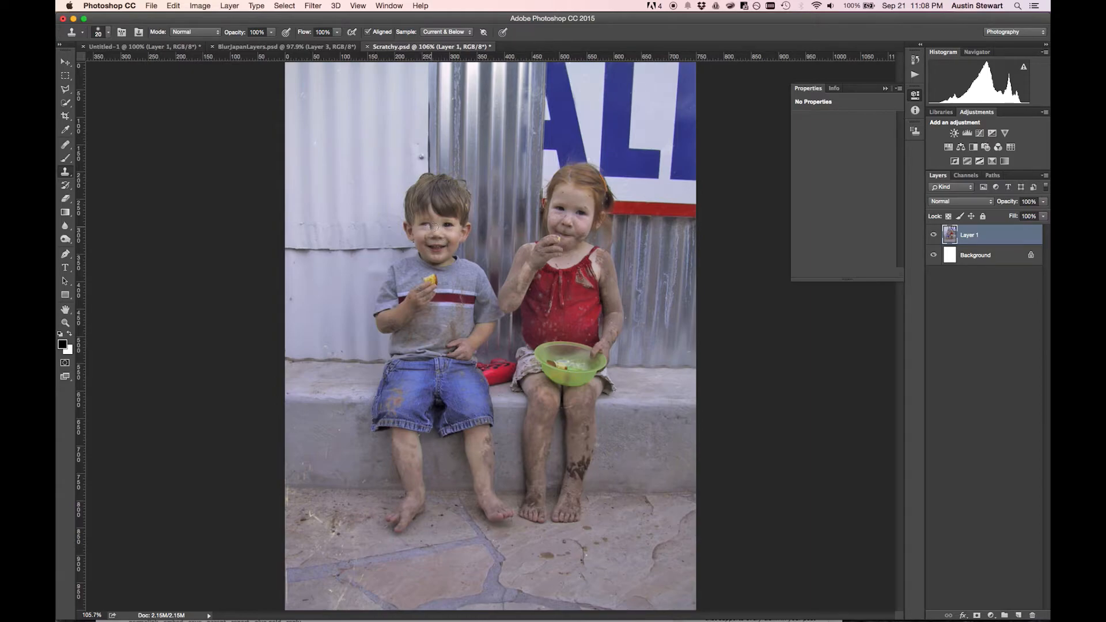
{"action": "scroll", "coordinate": [453, 228], "scroll_direction": "up", "scroll_amount": 5}
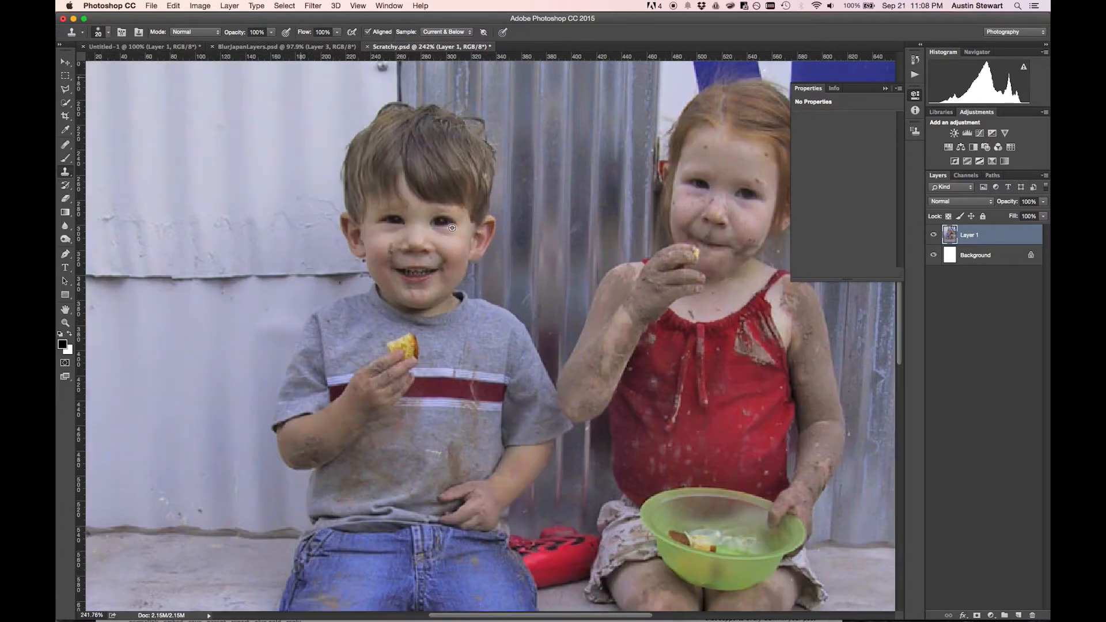
Step: Try to move the boy's piece of bread onto the plain wall beside him with Content-Aware Move, and undo the move
{"action": "left_click", "coordinate": [65, 159]}
{"action": "left_click", "coordinate": [65, 144]}
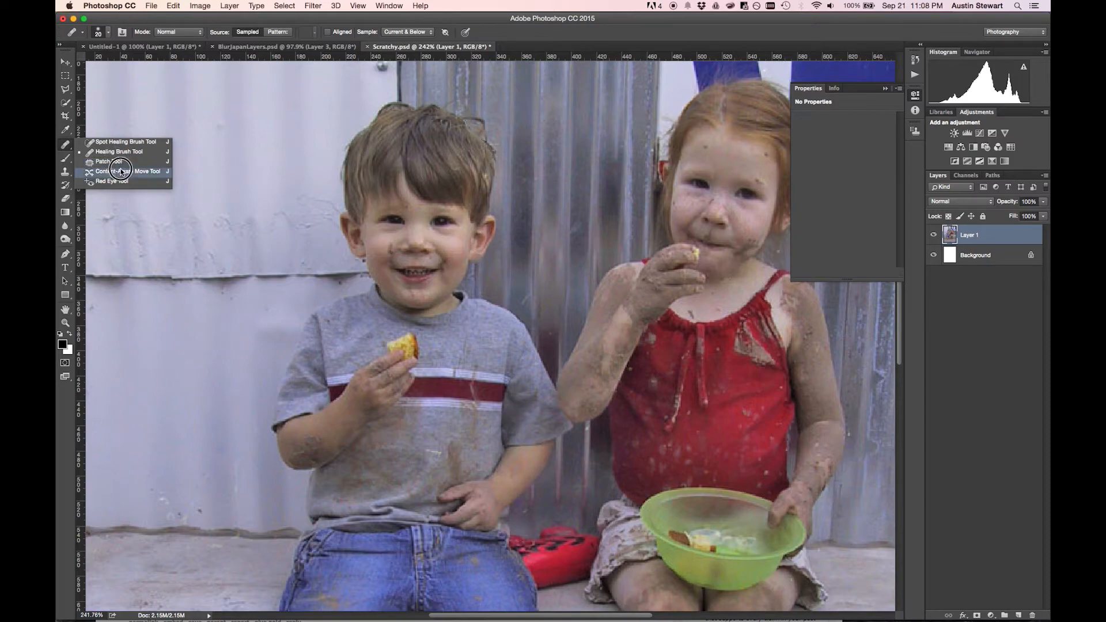
{"action": "left_click", "coordinate": [121, 171]}
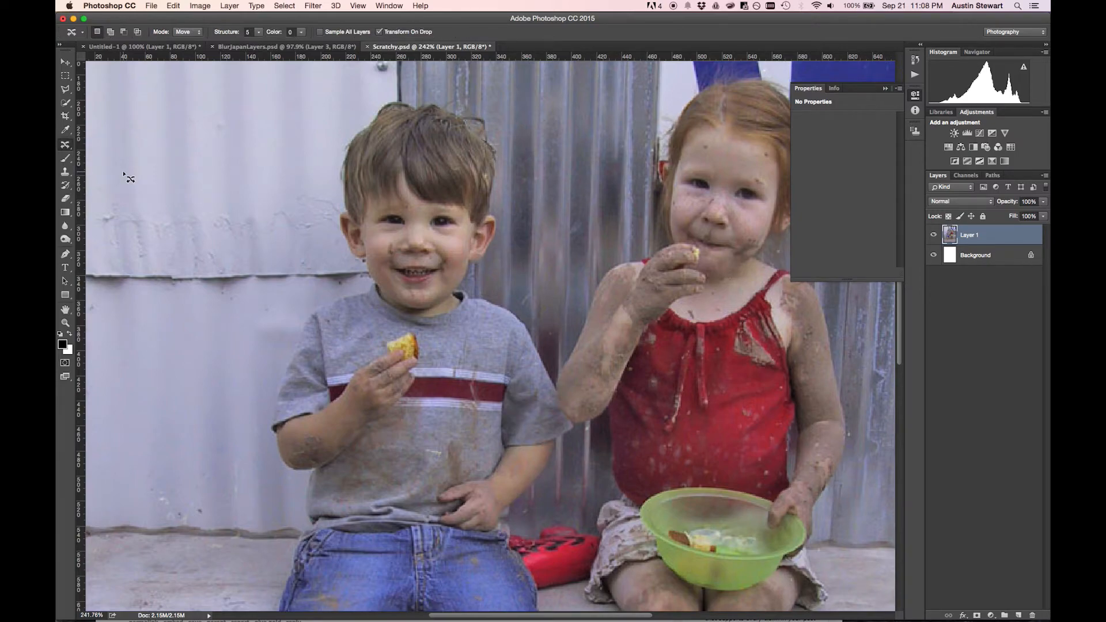
{"action": "left_click", "coordinate": [66, 144]}
{"action": "left_click", "coordinate": [139, 171]}
{"action": "mouse_move", "coordinate": [394, 356]}
{"action": "left_mouse_down"}
{"action": "mouse_move", "coordinate": [388, 345]}
{"action": "mouse_move", "coordinate": [411, 334]}
{"action": "mouse_move", "coordinate": [418, 360]}
{"action": "mouse_move", "coordinate": [396, 363]}
{"action": "mouse_move", "coordinate": [399, 340]}
{"action": "mouse_move", "coordinate": [495, 320]}
{"action": "mouse_move", "coordinate": [569, 234]}
{"action": "mouse_move", "coordinate": [575, 265]}
{"action": "left_mouse_up"}
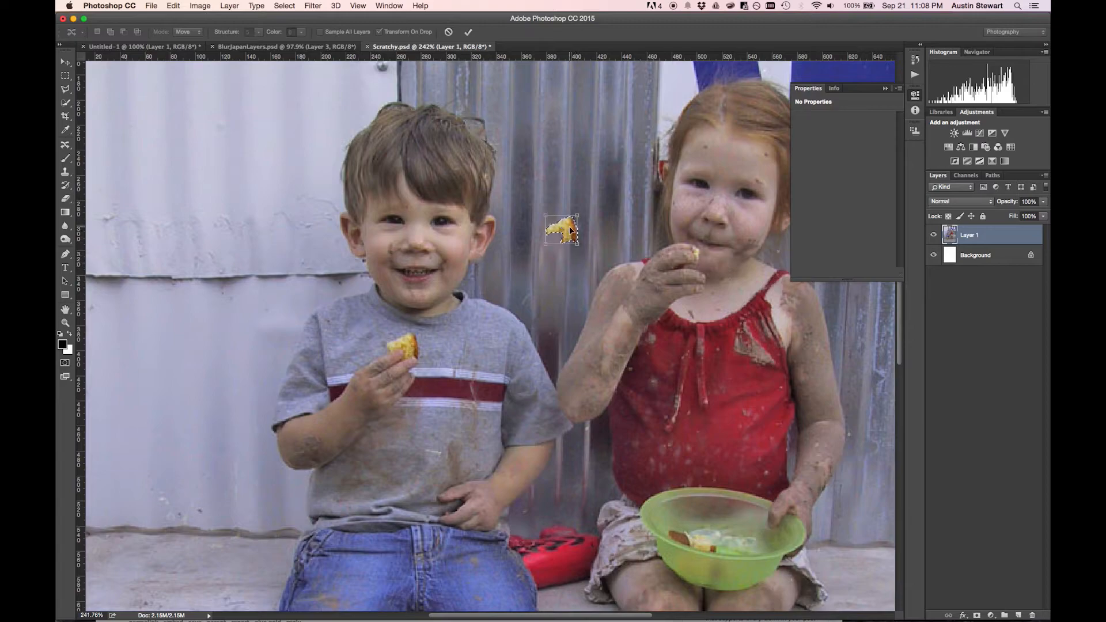
{"action": "left_click_drag", "start_coordinate": [571, 230], "coordinate": [217, 343]}
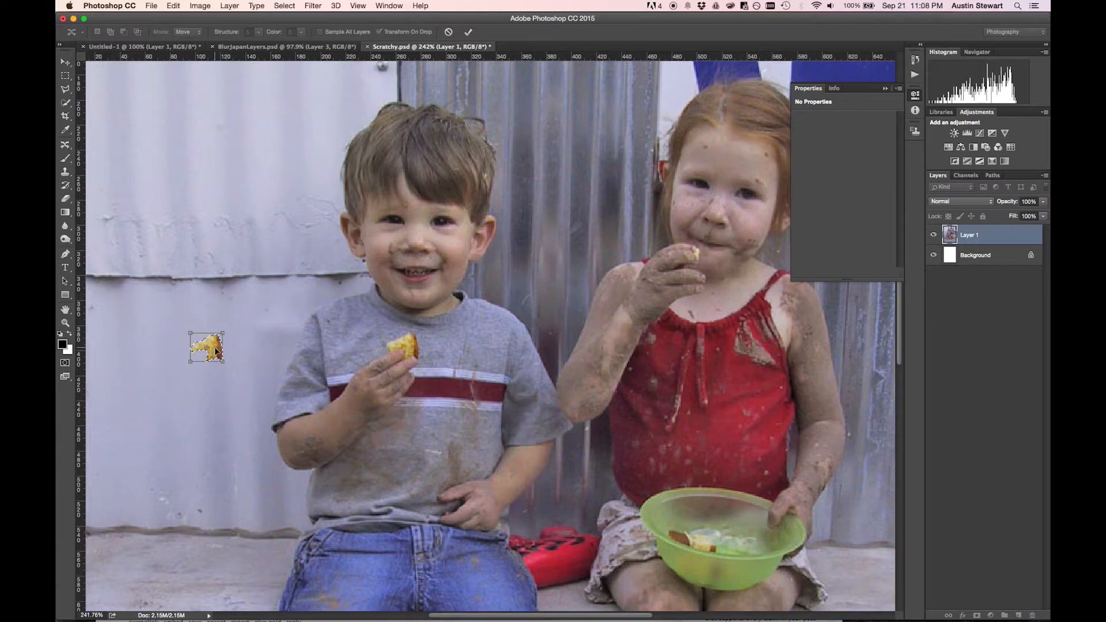
{"action": "key", "text": "Return"}
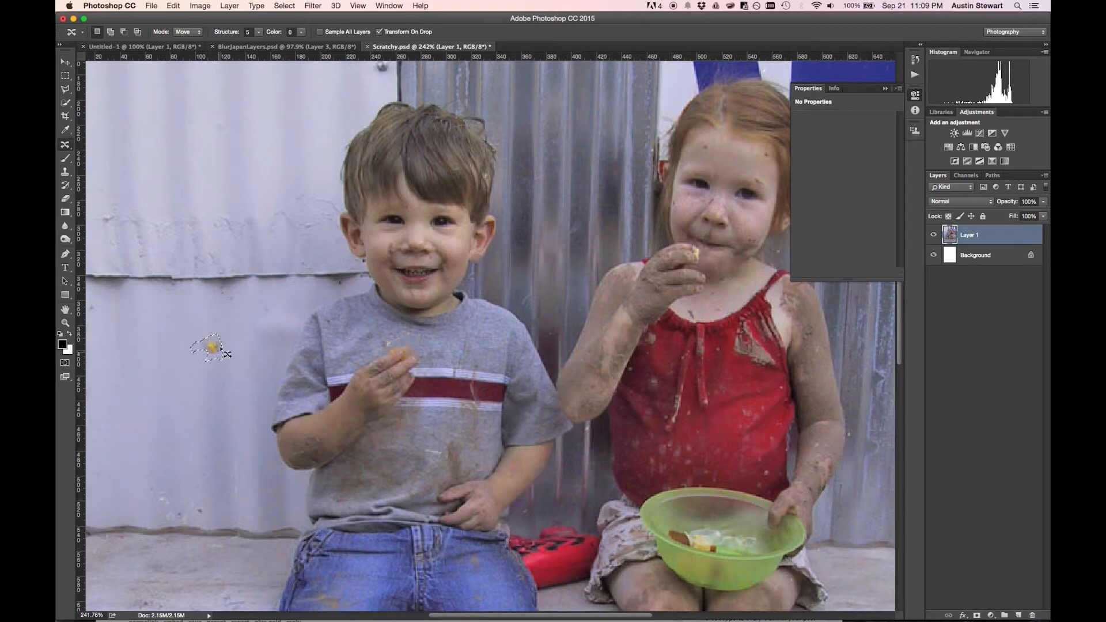
{"action": "left_click_drag", "start_coordinate": [225, 352], "coordinate": [197, 352]}
{"action": "key", "text": "super+z"}
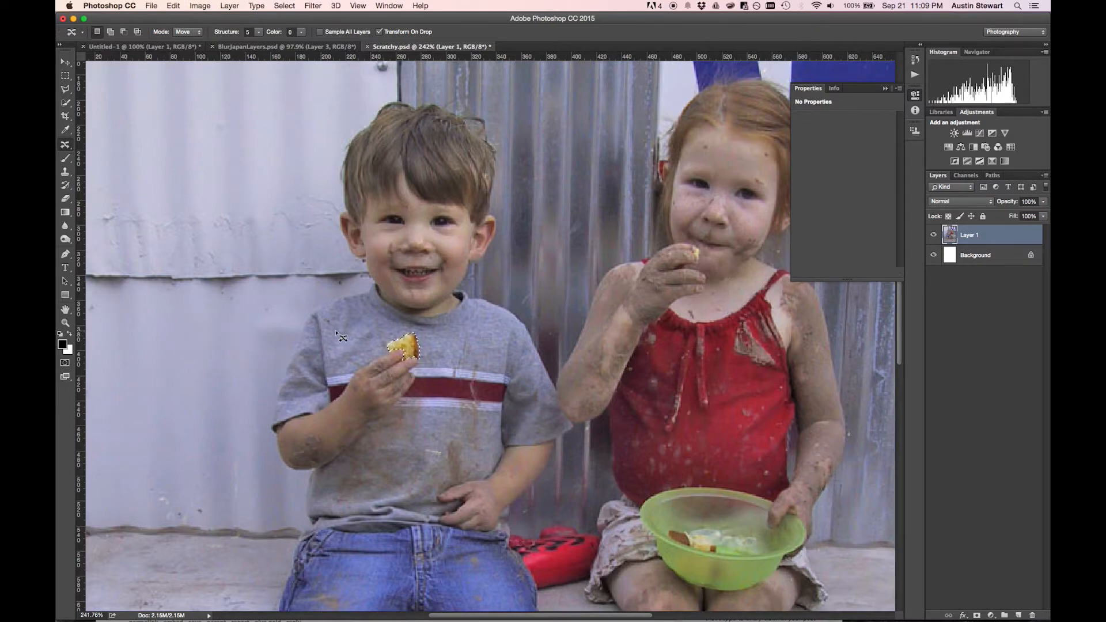
Step: Try to move one of the boy's eyes onto the girl's forehead with Content-Aware Move, undo the move, and deselect
{"action": "left_click", "coordinate": [430, 212]}
{"action": "mouse_move", "coordinate": [454, 216]}
{"action": "left_mouse_down"}
{"action": "mouse_move", "coordinate": [424, 223]}
{"action": "mouse_move", "coordinate": [645, 223]}
{"action": "mouse_move", "coordinate": [693, 211]}
{"action": "mouse_move", "coordinate": [723, 165]}
{"action": "left_mouse_up"}
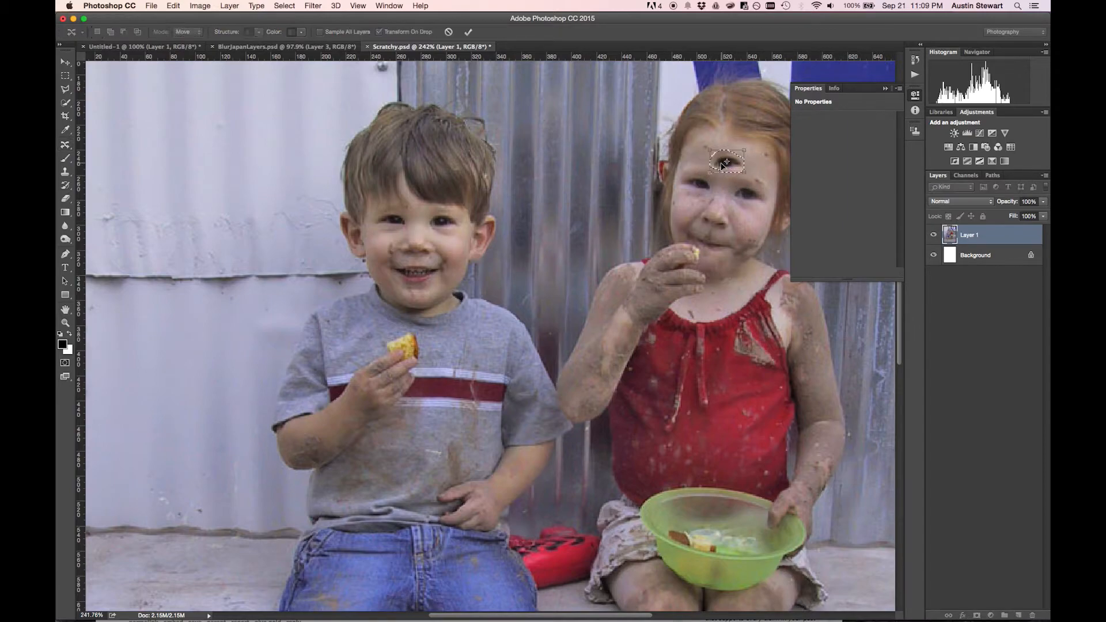
{"action": "key", "text": "Return"}
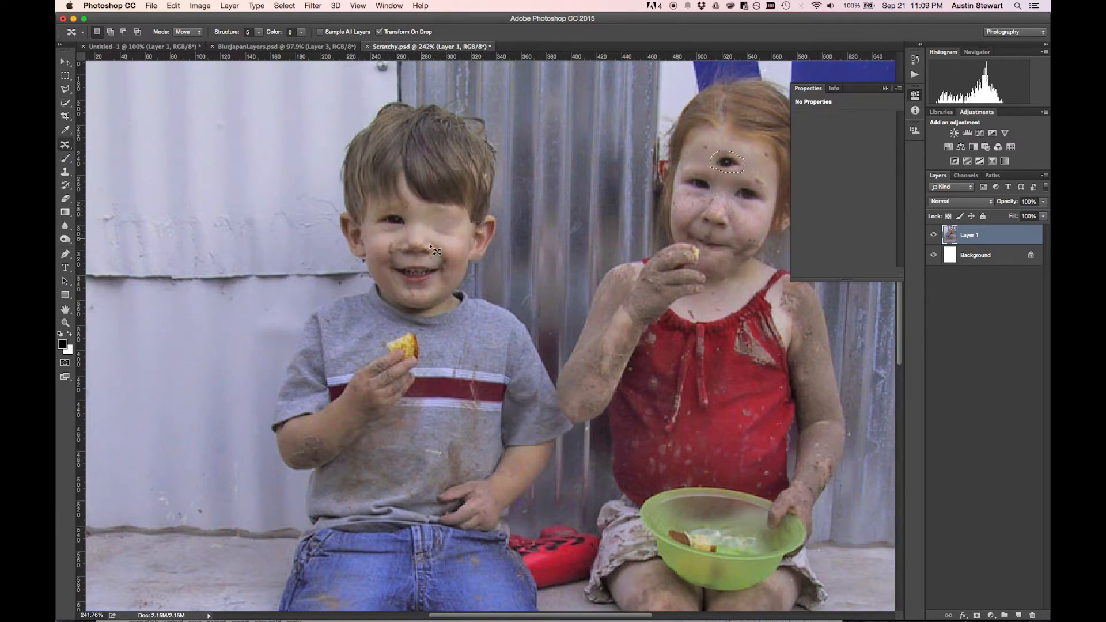
{"action": "key", "text": "super+d"}
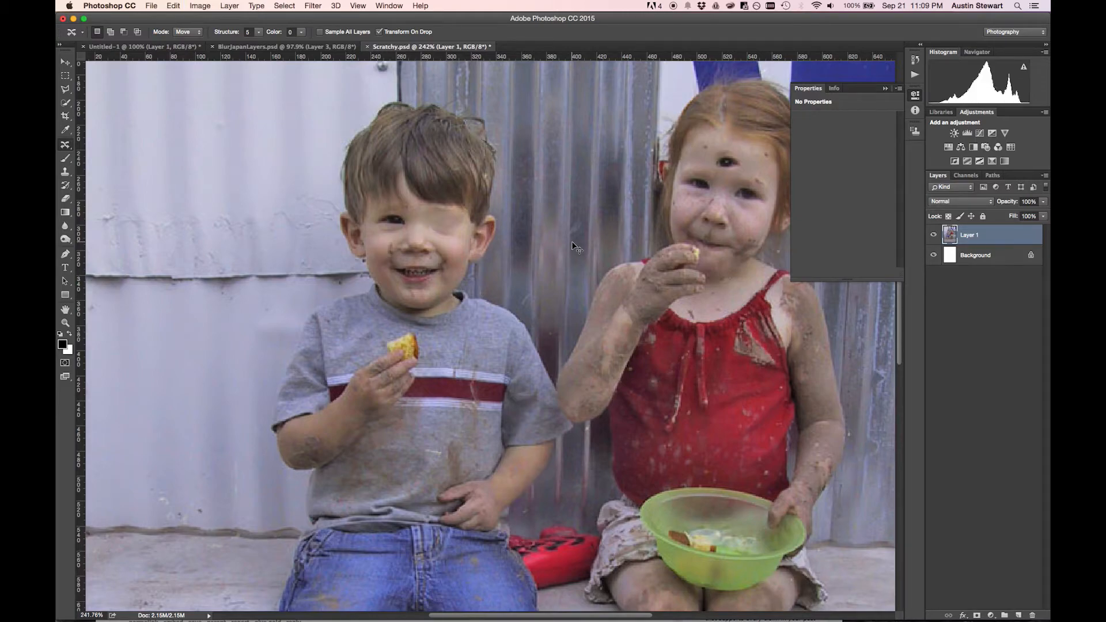
{"action": "key", "text": "super+alt+z"}
{"action": "key", "text": "super+alt+z"}
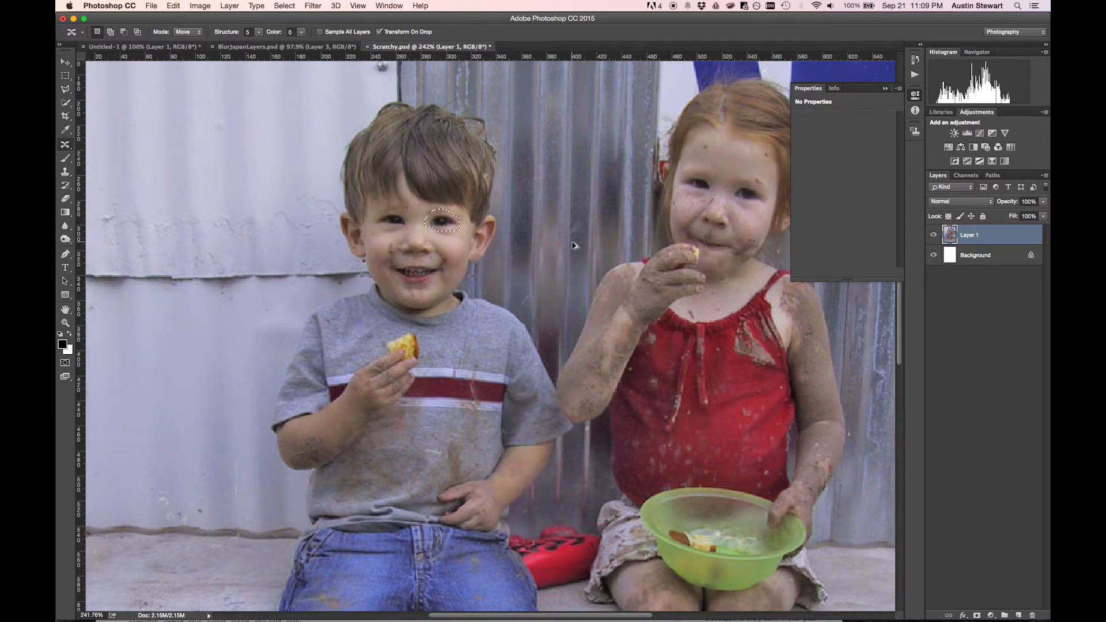
{"action": "key", "text": "super+d"}
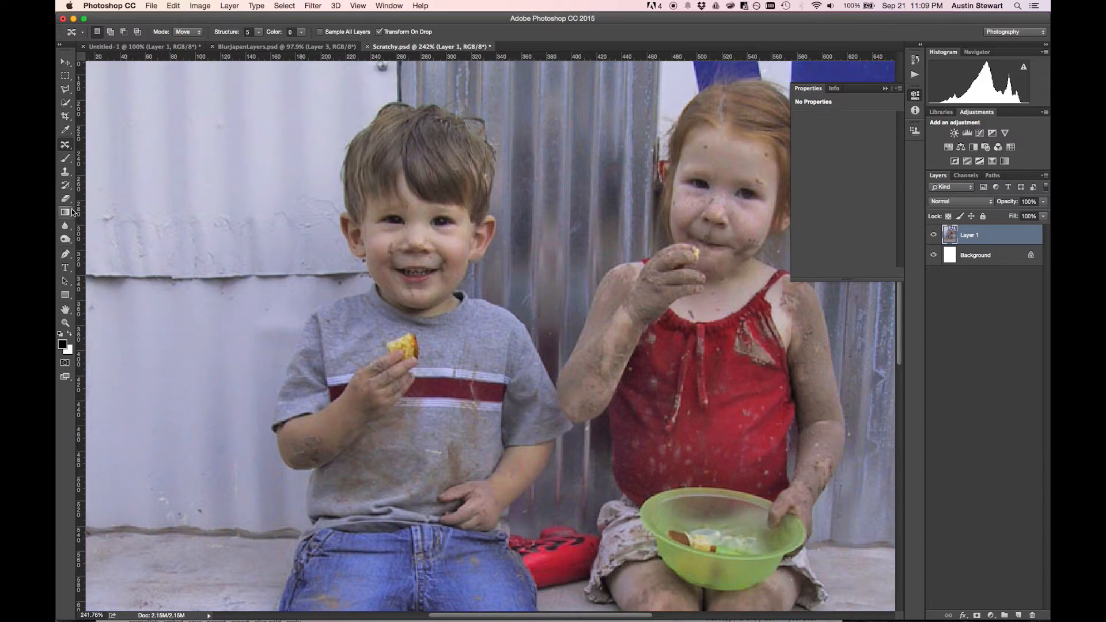
Step: Outline one of the girl's eyes with the Patch tool, try patching it from her forehead in Source mode with Transparent on, and undo
{"action": "left_click", "coordinate": [65, 145]}
{"action": "left_click", "coordinate": [122, 160]}
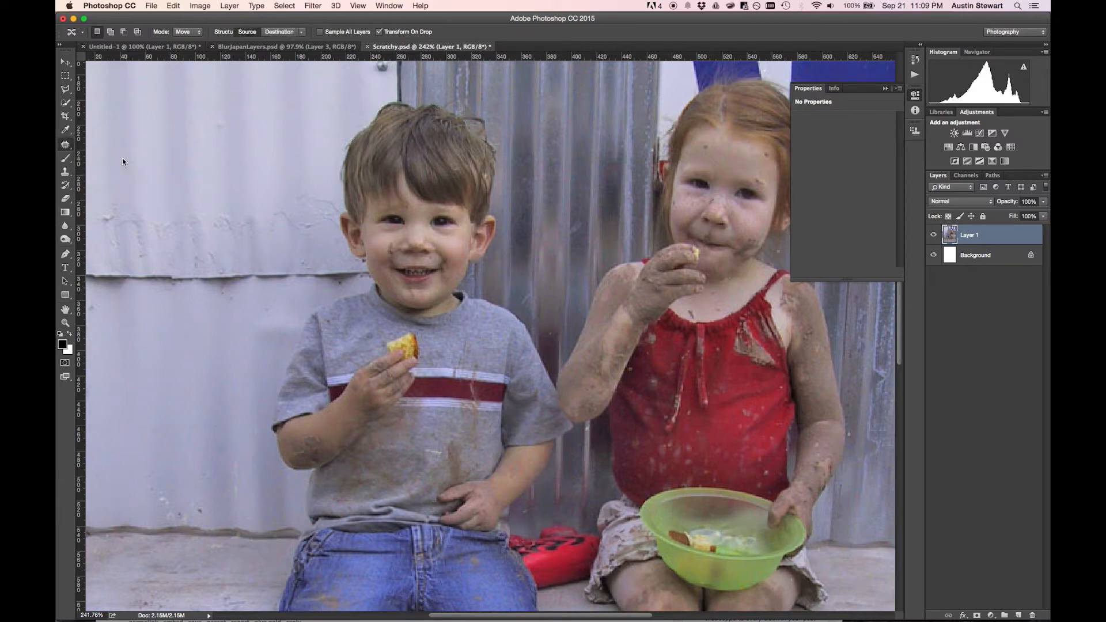
{"action": "left_click", "coordinate": [65, 148]}
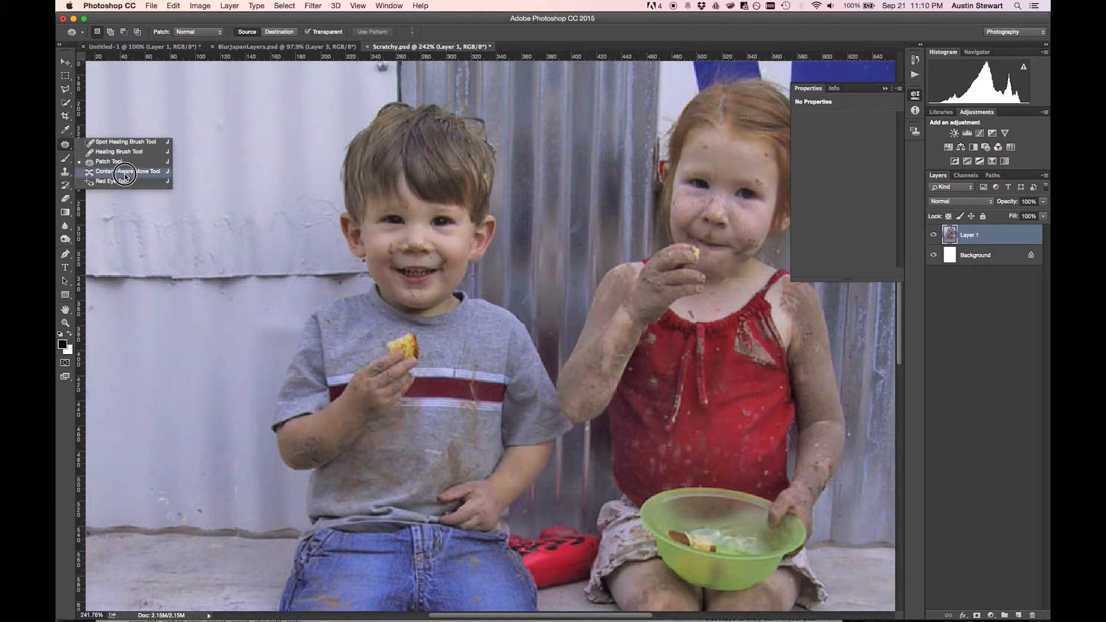
{"action": "left_click", "coordinate": [132, 176]}
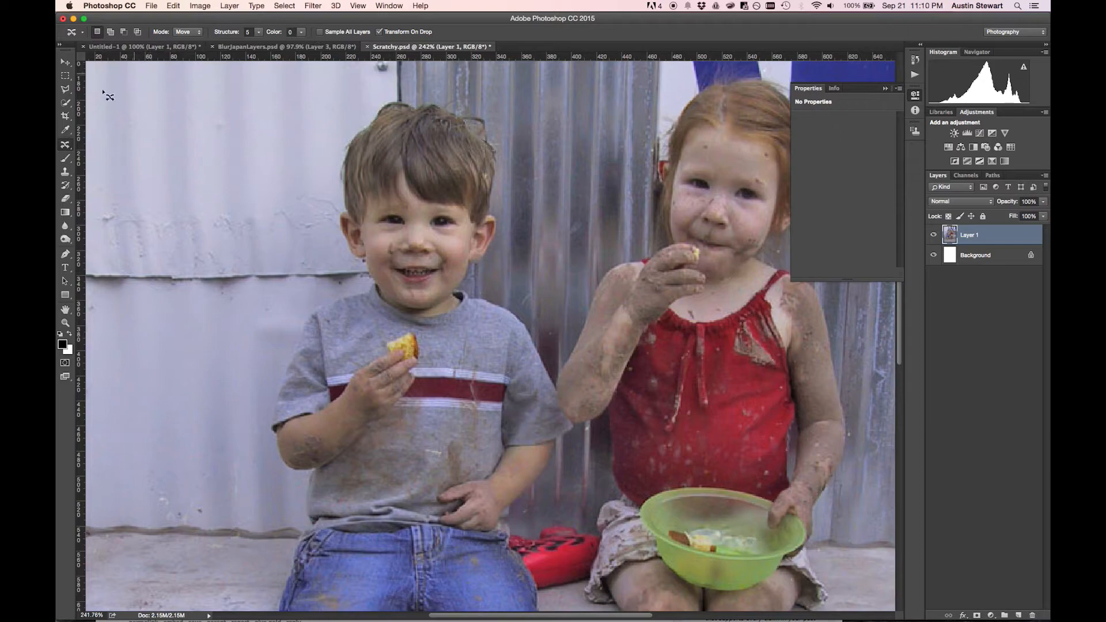
{"action": "left_click", "coordinate": [67, 146]}
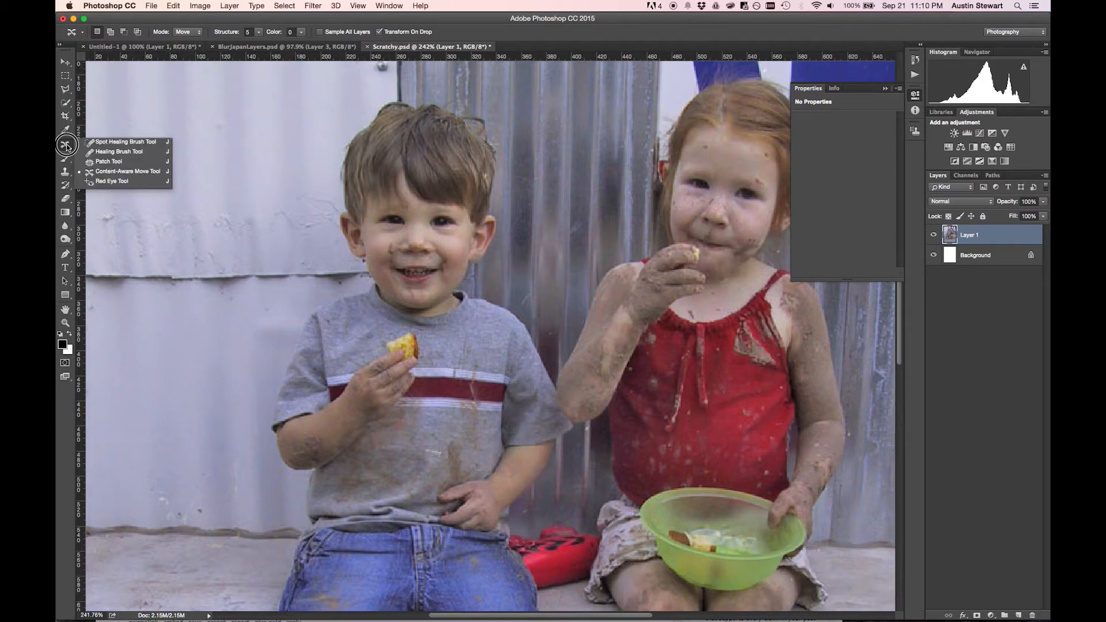
{"action": "left_click", "coordinate": [129, 165]}
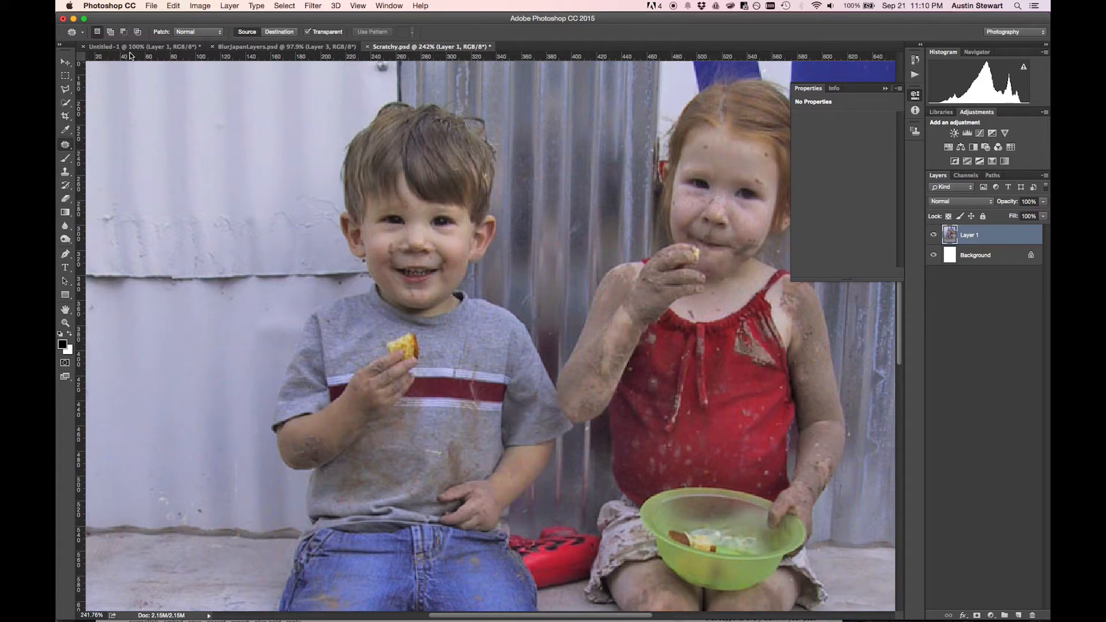
{"action": "mouse_move", "coordinate": [770, 195]}
{"action": "left_mouse_down"}
{"action": "mouse_move", "coordinate": [749, 181]}
{"action": "mouse_move", "coordinate": [726, 186]}
{"action": "mouse_move", "coordinate": [736, 208]}
{"action": "mouse_move", "coordinate": [770, 194]}
{"action": "mouse_move", "coordinate": [743, 190]}
{"action": "mouse_move", "coordinate": [721, 154]}
{"action": "mouse_move", "coordinate": [748, 205]}
{"action": "mouse_move", "coordinate": [718, 136]}
{"action": "mouse_move", "coordinate": [711, 155]}
{"action": "mouse_move", "coordinate": [749, 204]}
{"action": "mouse_move", "coordinate": [732, 150]}
{"action": "mouse_move", "coordinate": [751, 190]}
{"action": "mouse_move", "coordinate": [731, 154]}
{"action": "mouse_move", "coordinate": [715, 152]}
{"action": "left_mouse_up"}
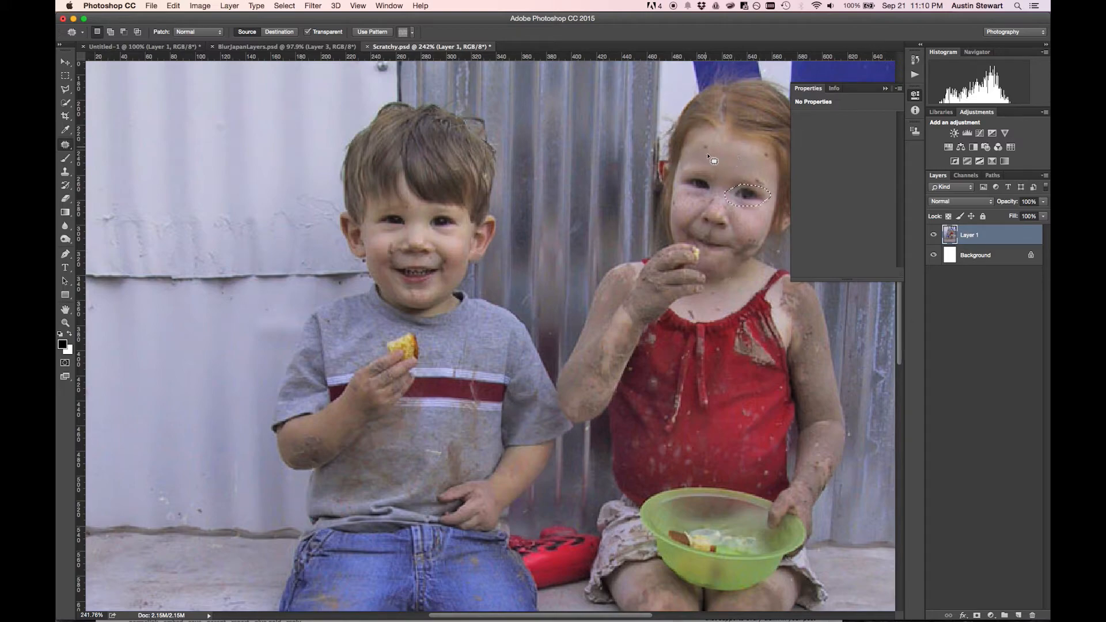
{"action": "key", "text": "super+z"}
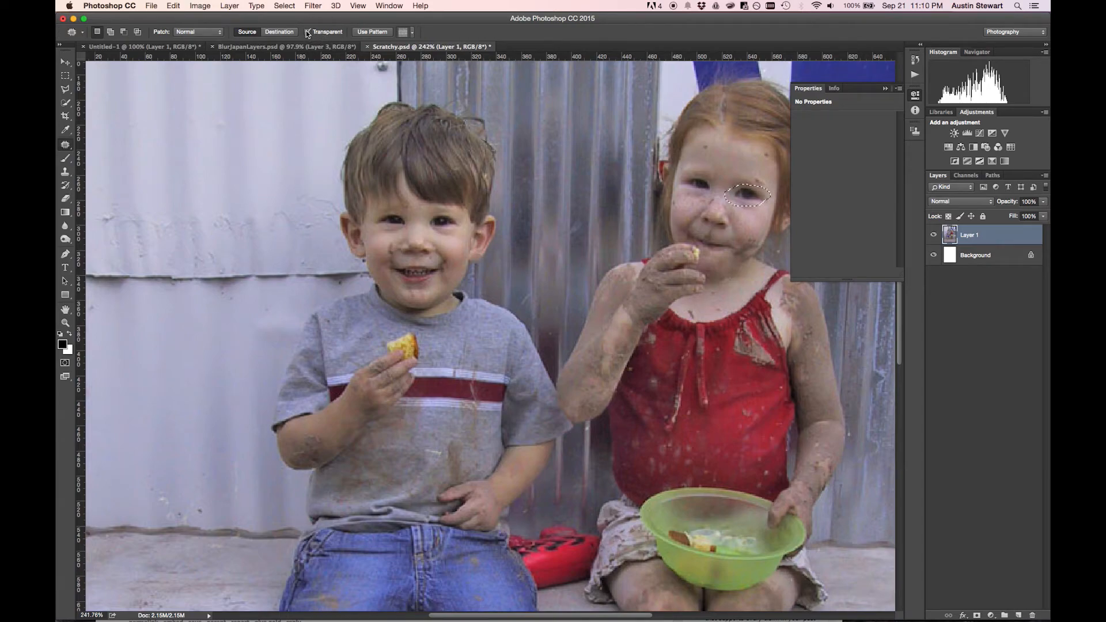
Step: With Transparent off, try patching the girl's selected eye with skin from her forehead, and undo the patch
{"action": "left_click_drag", "start_coordinate": [749, 197], "coordinate": [717, 156]}
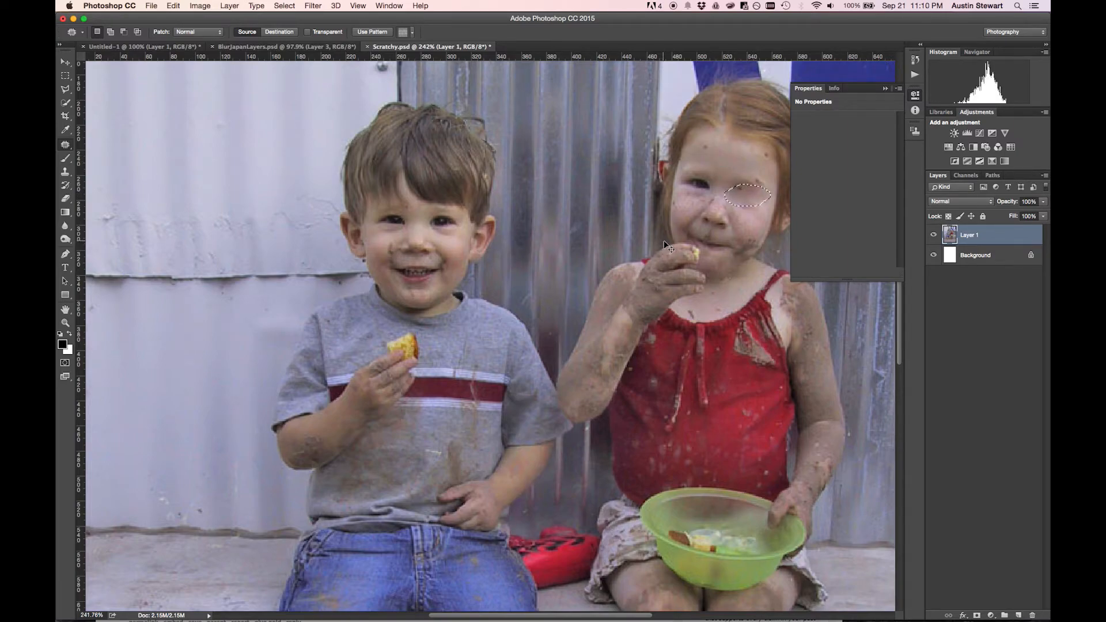
{"action": "key", "text": "super+d"}
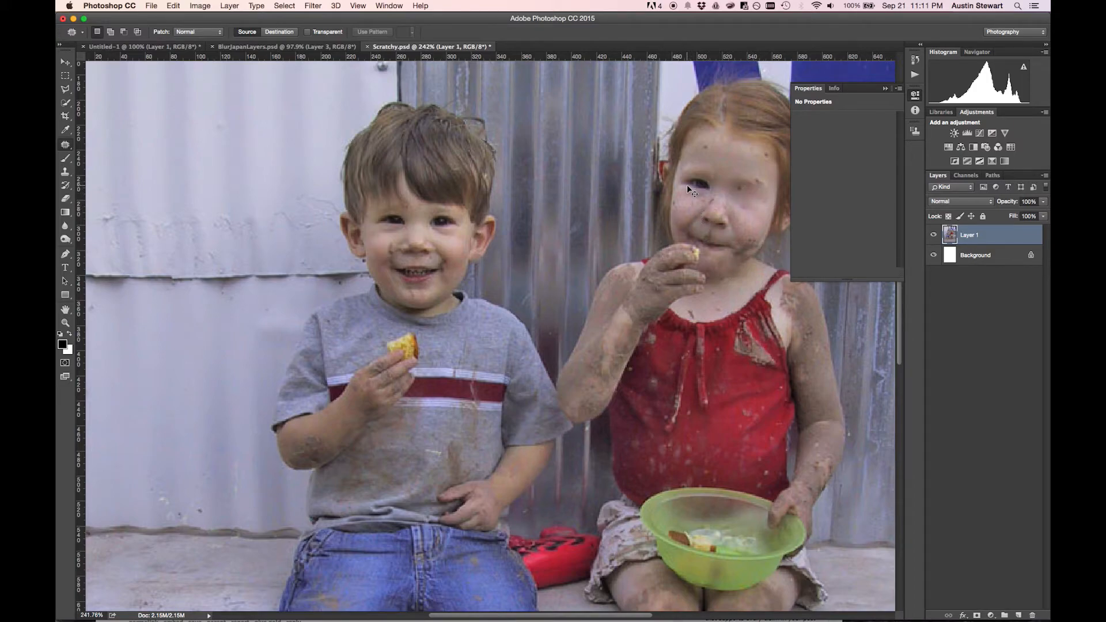
{"action": "key", "text": "super+z"}
{"action": "key", "text": "alt+super+z"}
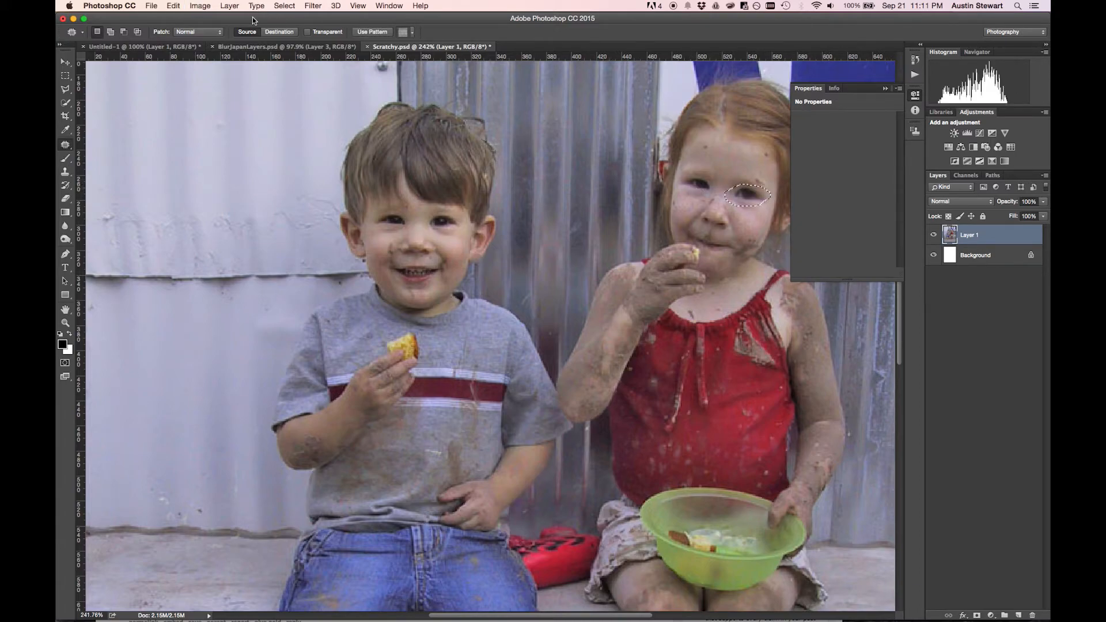
Step: Set the Patch tool to Destination, try copying the girl's selected eye onto her forehead, and undo the patch
{"action": "left_click", "coordinate": [279, 32]}
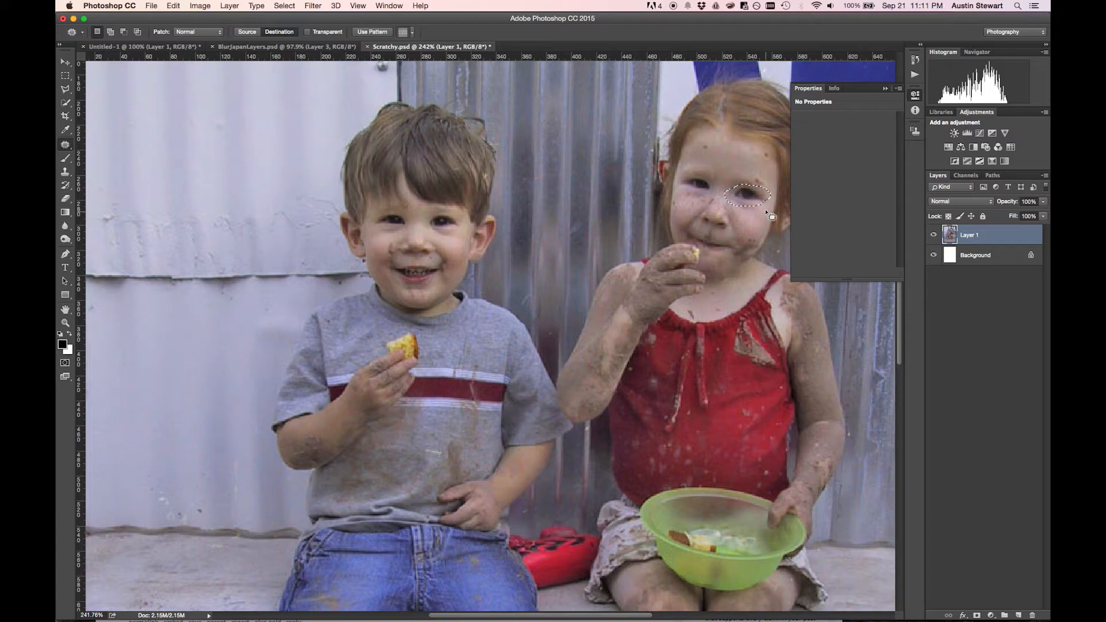
{"action": "left_click_drag", "start_coordinate": [742, 192], "coordinate": [737, 159]}
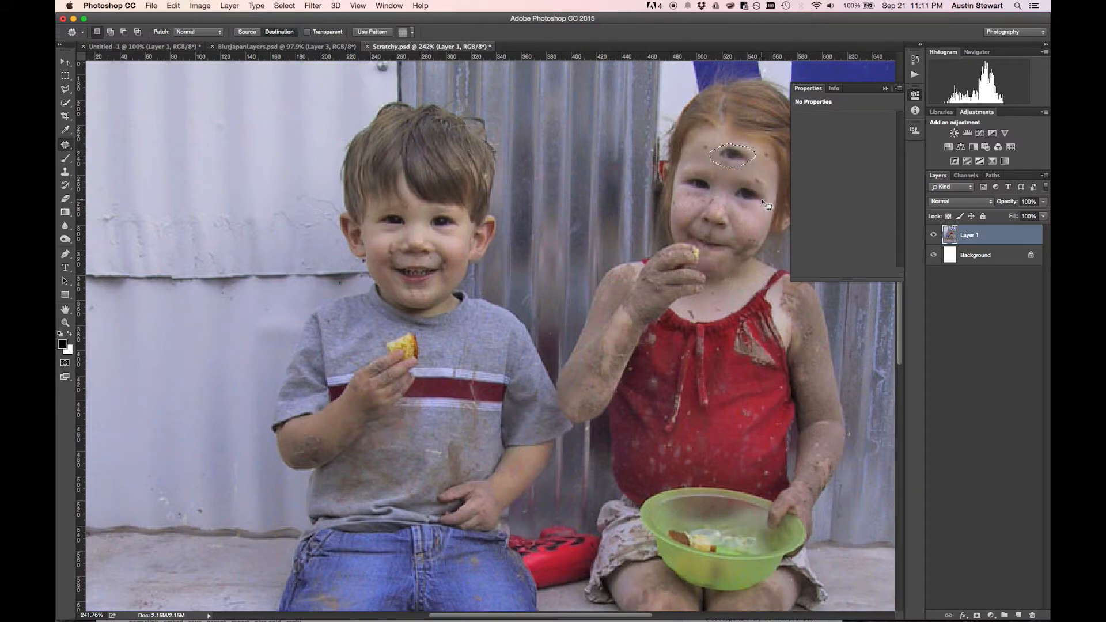
{"action": "key", "text": "super+d"}
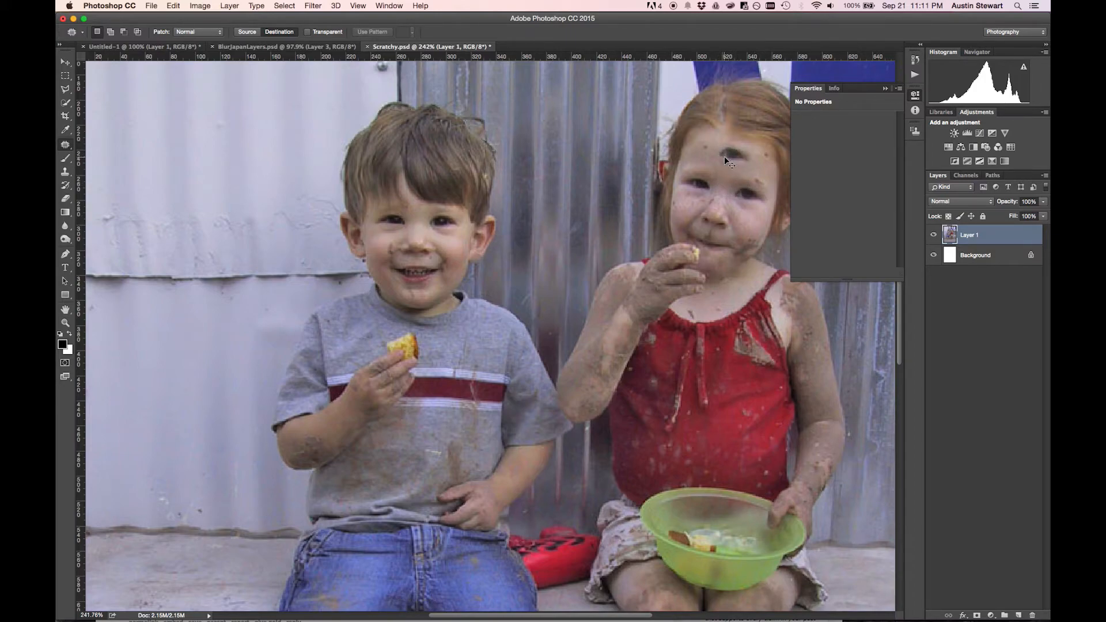
{"action": "key", "text": "super+z"}
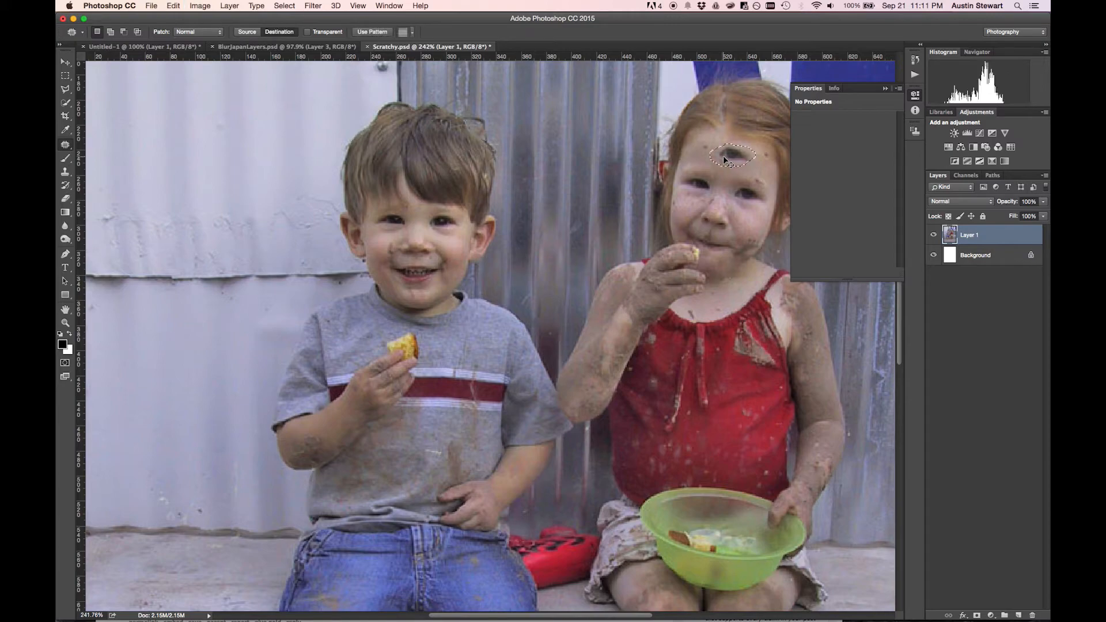
{"action": "key", "text": "super+alt+z"}
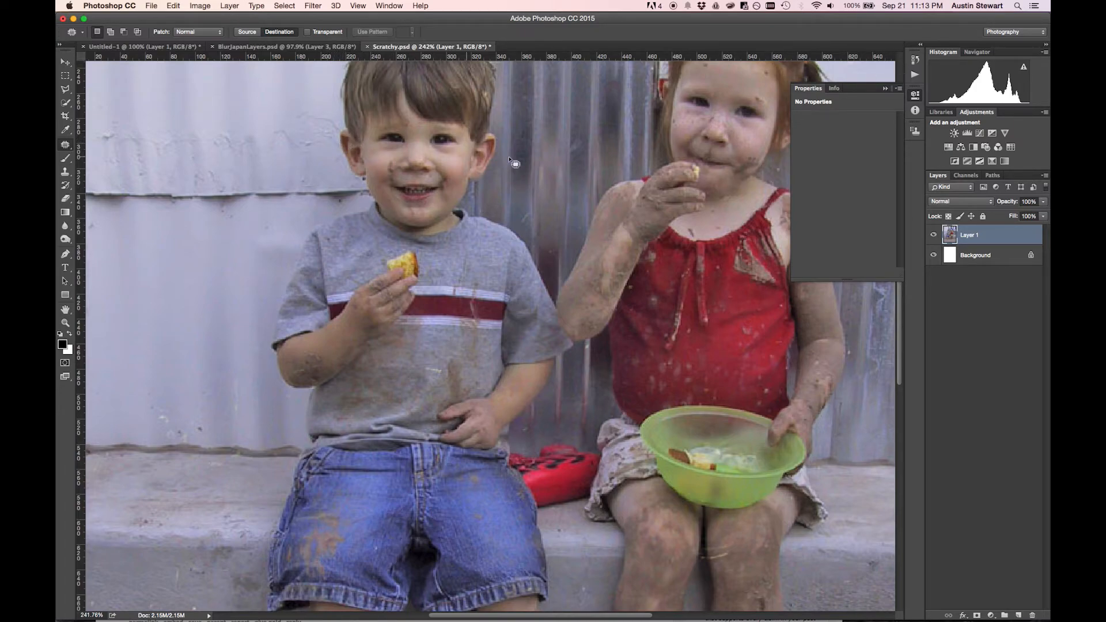
Step: Copy the boy's two eyes onto the girl's knees, one per knee, with the Patch tool in Destination mode, and deselect
{"action": "mouse_move", "coordinate": [425, 140]}
{"action": "left_mouse_down"}
{"action": "mouse_move", "coordinate": [425, 151]}
{"action": "mouse_move", "coordinate": [406, 138]}
{"action": "mouse_move", "coordinate": [426, 113]}
{"action": "mouse_move", "coordinate": [464, 138]}
{"action": "mouse_move", "coordinate": [452, 154]}
{"action": "mouse_move", "coordinate": [422, 142]}
{"action": "mouse_move", "coordinate": [704, 469]}
{"action": "mouse_move", "coordinate": [737, 531]}
{"action": "mouse_move", "coordinate": [738, 519]}
{"action": "left_mouse_up"}
{"action": "scroll", "coordinate": [432, 132], "scroll_direction": "down", "scroll_amount": 3}
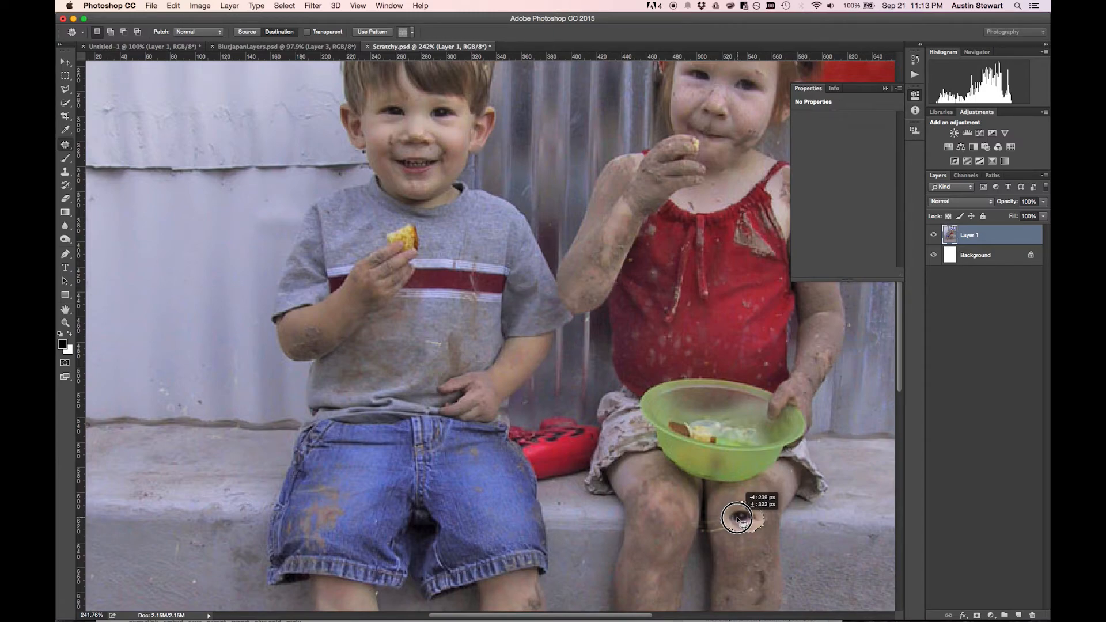
{"action": "left_click_drag", "start_coordinate": [738, 519], "coordinate": [738, 519]}
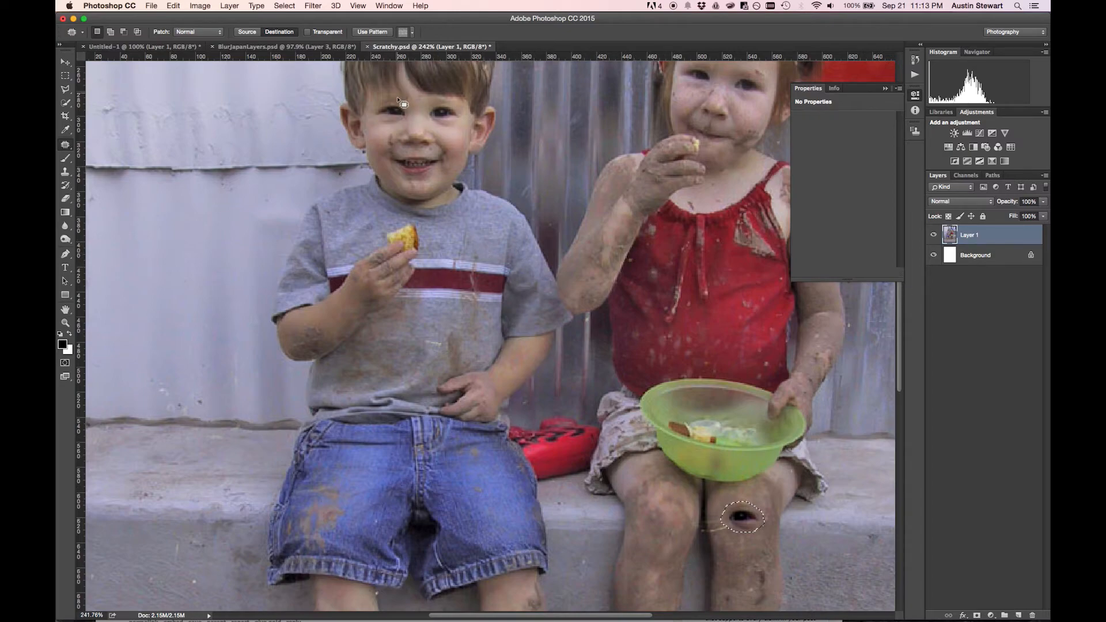
{"action": "mouse_move", "coordinate": [410, 114]}
{"action": "left_mouse_down"}
{"action": "mouse_move", "coordinate": [372, 111]}
{"action": "mouse_move", "coordinate": [400, 125]}
{"action": "mouse_move", "coordinate": [415, 116]}
{"action": "mouse_move", "coordinate": [404, 105]}
{"action": "mouse_move", "coordinate": [390, 101]}
{"action": "mouse_move", "coordinate": [543, 276]}
{"action": "mouse_move", "coordinate": [557, 388]}
{"action": "mouse_move", "coordinate": [613, 483]}
{"action": "mouse_move", "coordinate": [664, 516]}
{"action": "left_mouse_up"}
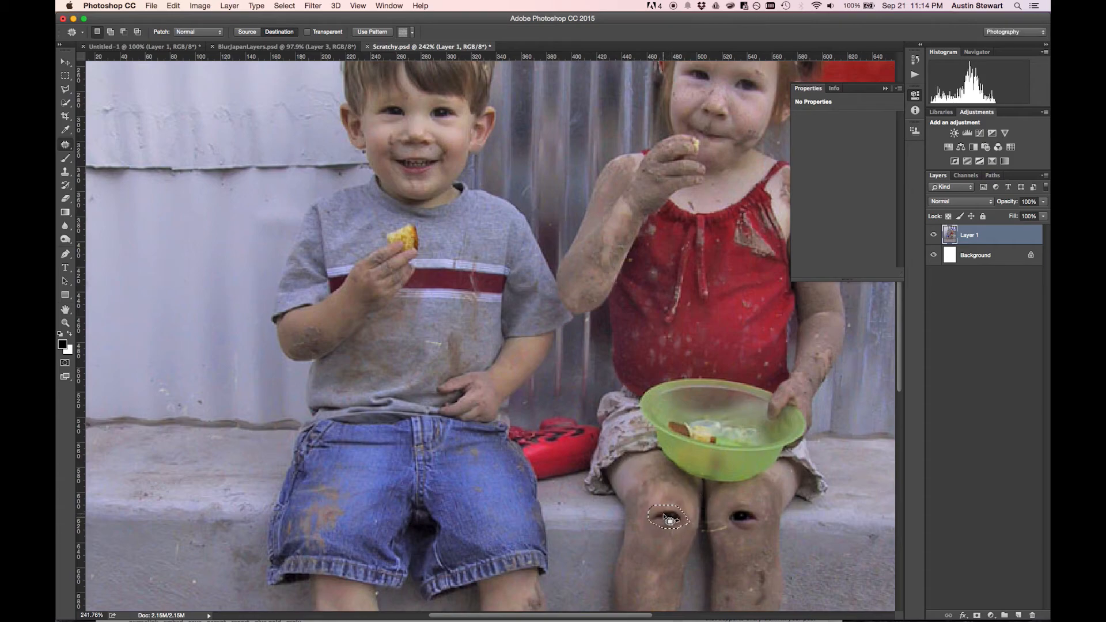
{"action": "key", "text": "super+d"}
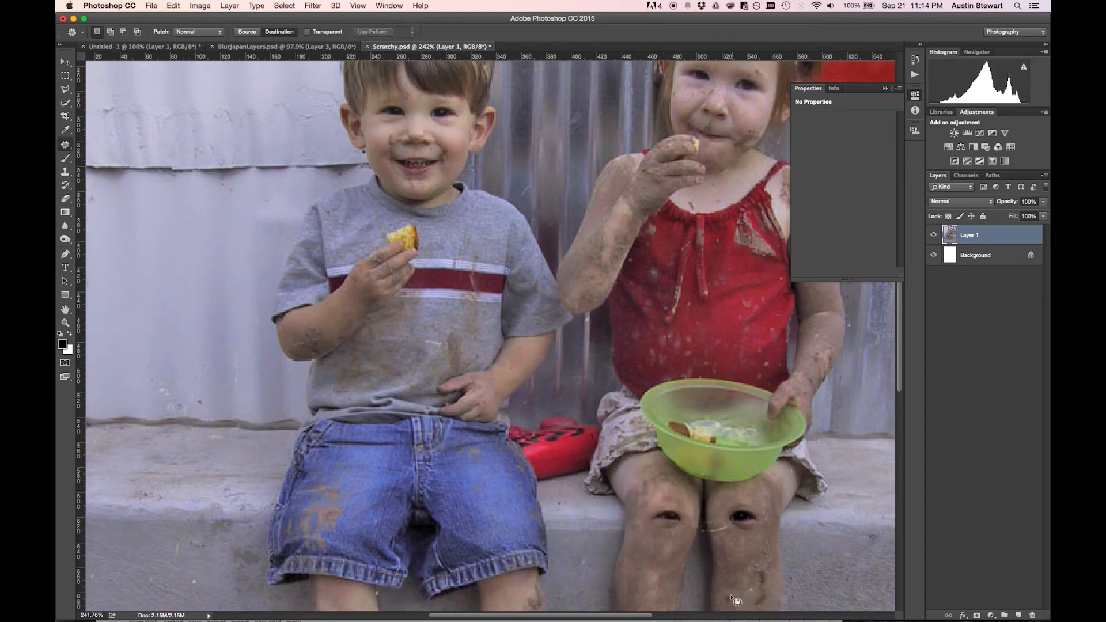
{"action": "scroll", "coordinate": [720, 576], "scroll_direction": "down", "scroll_amount": 5}
{"action": "scroll", "coordinate": [720, 576], "scroll_direction": "up", "scroll_amount": 2}
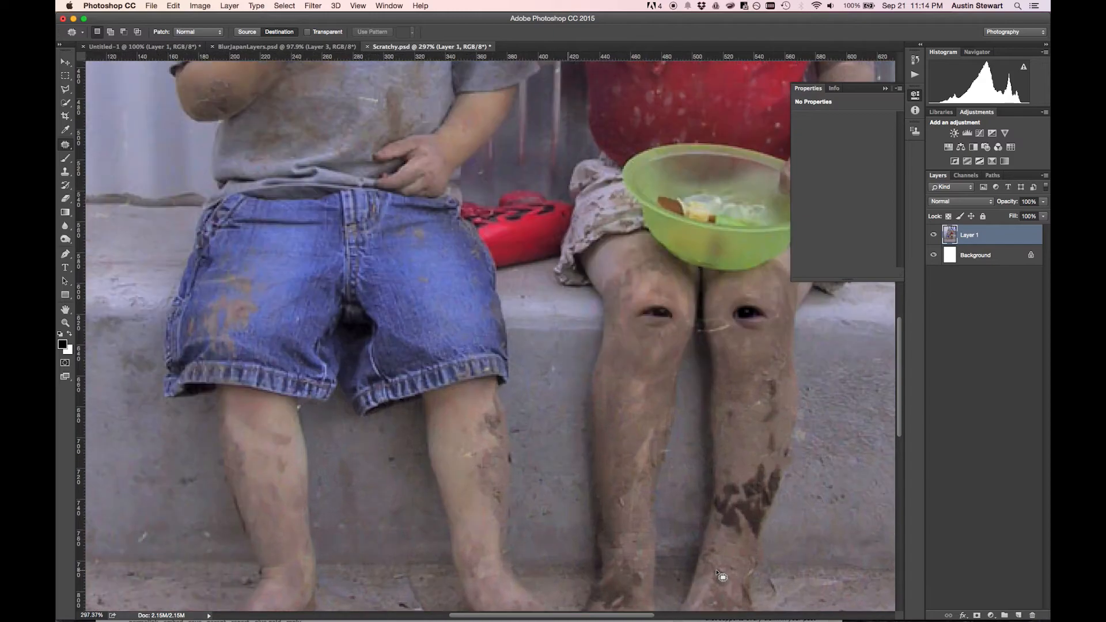
{"action": "scroll", "coordinate": [720, 576], "scroll_direction": "down", "scroll_amount": 3}
{"action": "scroll", "coordinate": [720, 576], "scroll_direction": "down", "scroll_amount": 2}
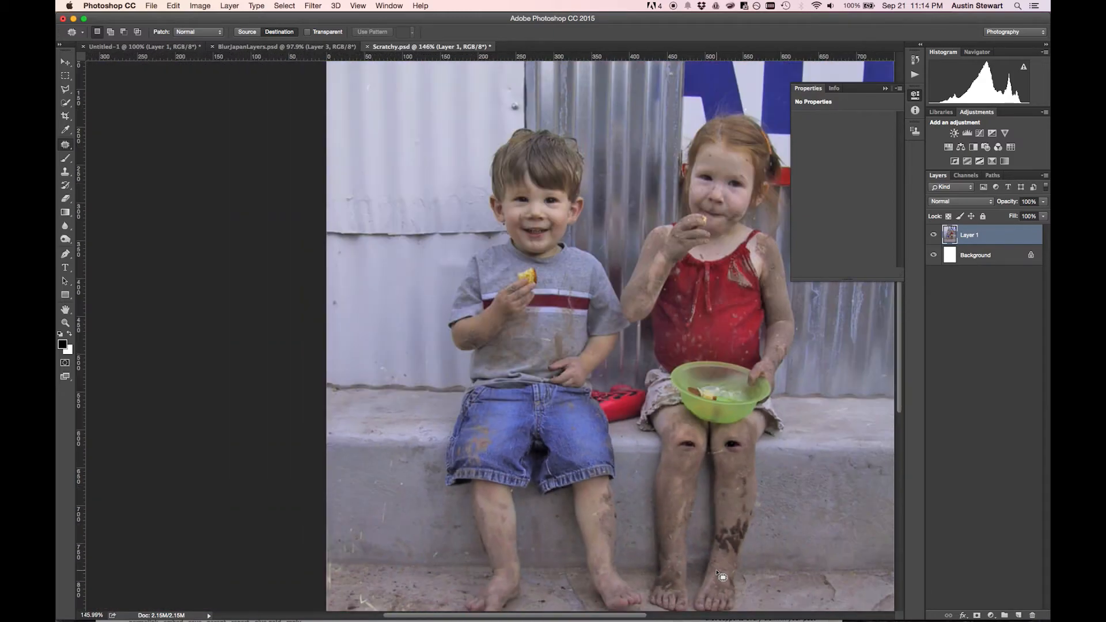
{"action": "scroll", "coordinate": [720, 576], "scroll_direction": "down", "scroll_amount": 1}
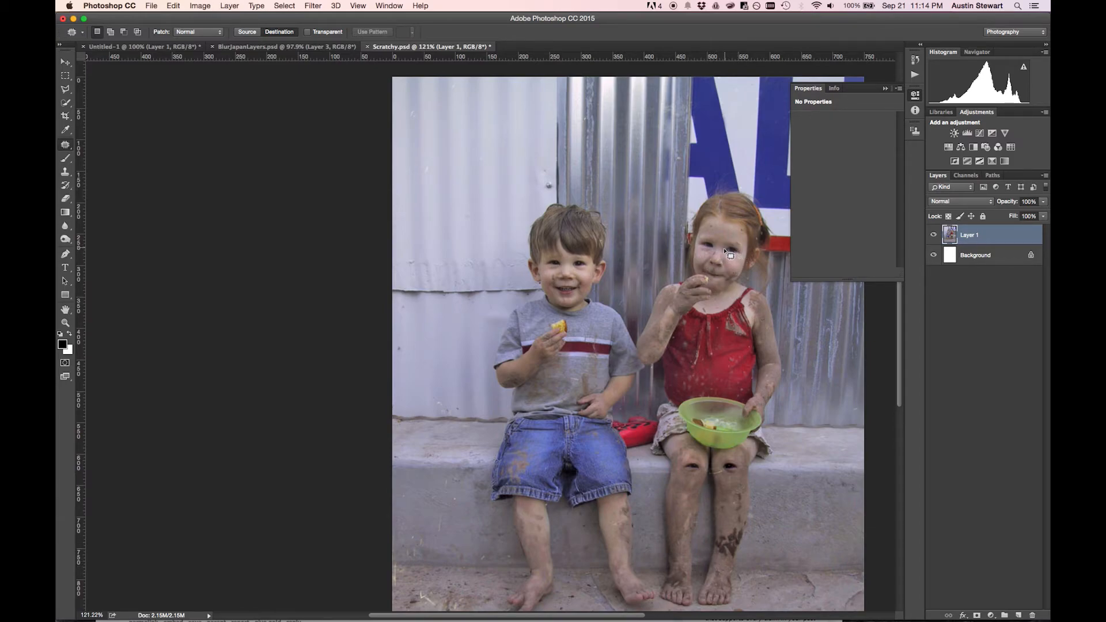
Step: Copy the girl's eye onto one of the boy's knees with the Patch tool in Destination mode, and deselect
{"action": "scroll", "coordinate": [731, 253], "scroll_direction": "up", "scroll_amount": 3}
{"action": "scroll", "coordinate": [731, 253], "scroll_direction": "up", "scroll_amount": 1}
{"action": "mouse_move", "coordinate": [716, 249]}
{"action": "left_mouse_down"}
{"action": "mouse_move", "coordinate": [734, 232]}
{"action": "mouse_move", "coordinate": [768, 261]}
{"action": "mouse_move", "coordinate": [727, 269]}
{"action": "mouse_move", "coordinate": [716, 247]}
{"action": "left_mouse_up"}
{"action": "scroll", "coordinate": [729, 320], "scroll_direction": "down", "scroll_amount": 2}
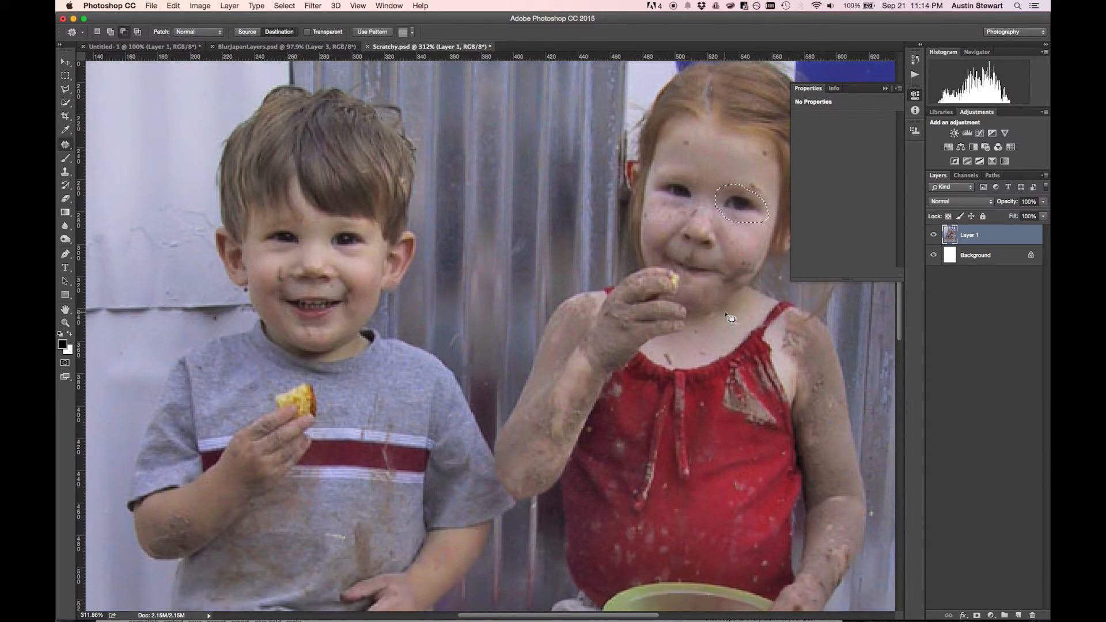
{"action": "scroll", "coordinate": [729, 318], "scroll_direction": "up", "scroll_amount": 3}
{"action": "scroll", "coordinate": [729, 318], "scroll_direction": "down", "scroll_amount": 6}
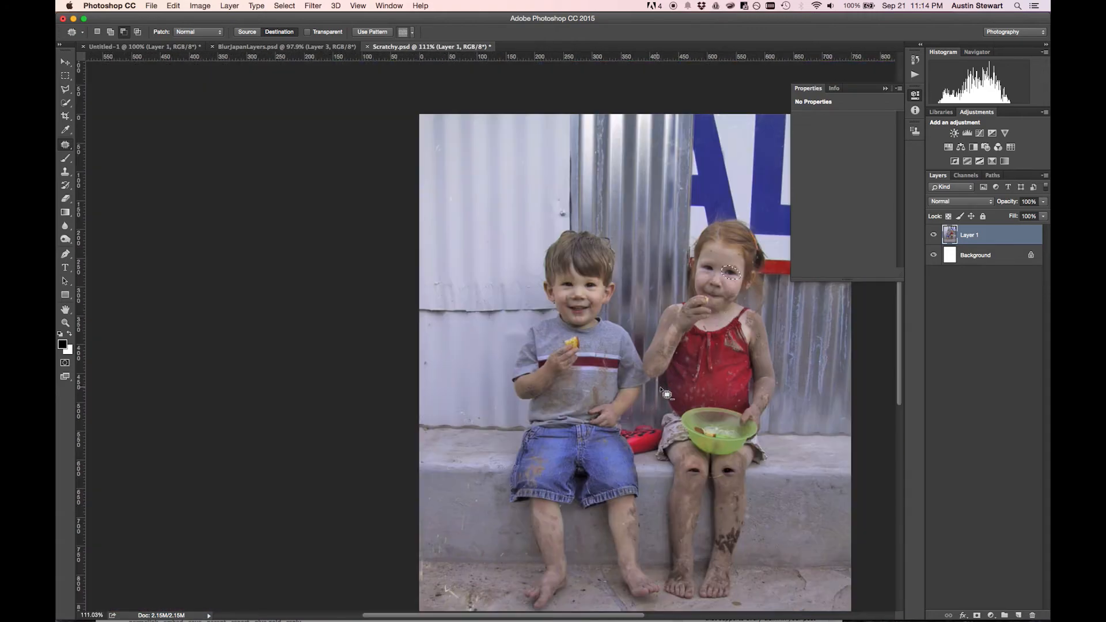
{"action": "left_click_drag", "start_coordinate": [737, 278], "coordinate": [620, 512]}
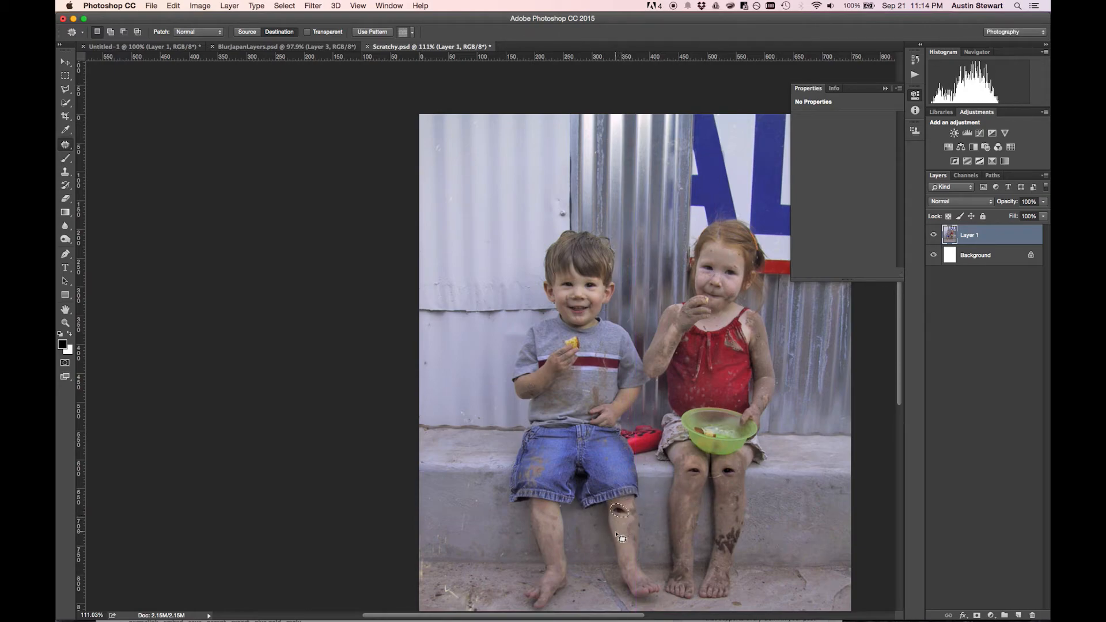
{"action": "scroll", "coordinate": [621, 533], "scroll_direction": "up", "scroll_amount": 5}
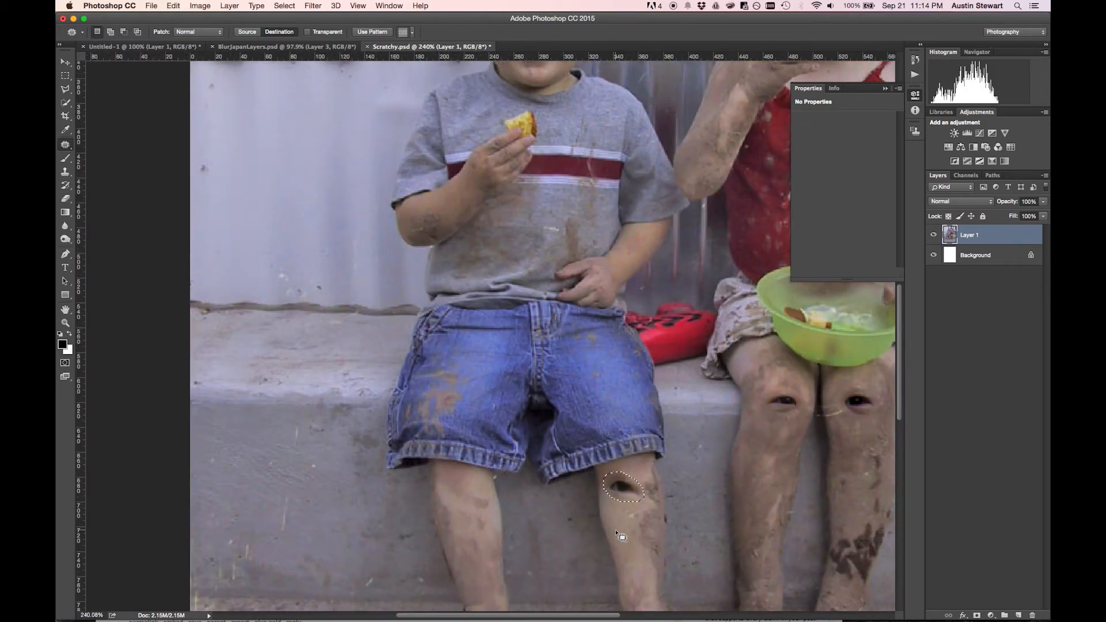
{"action": "key", "text": "super+d"}
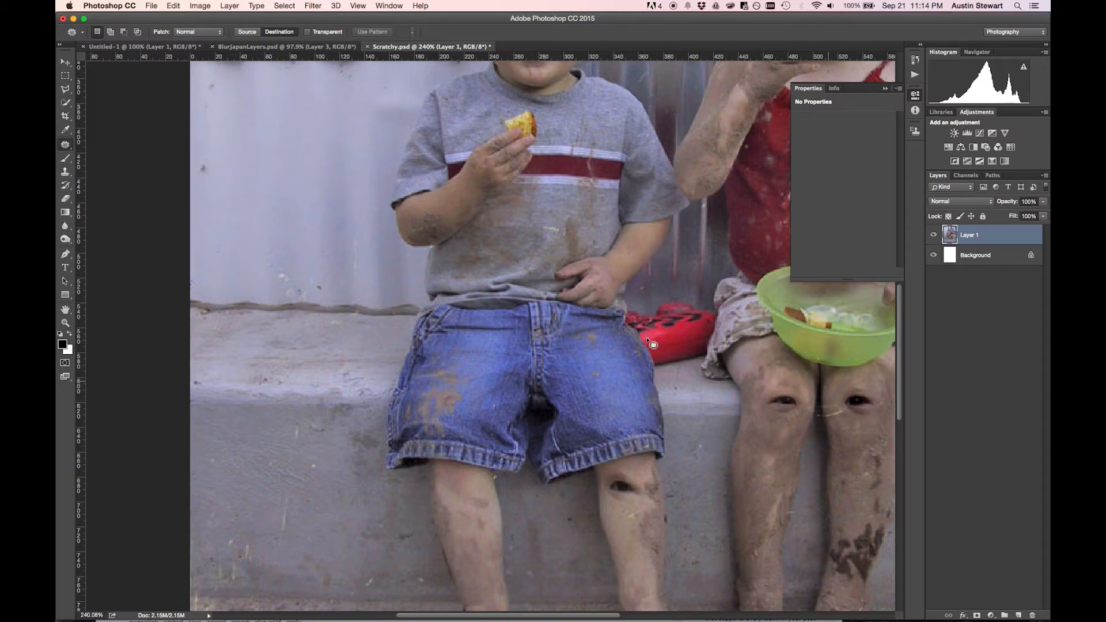
{"action": "scroll", "coordinate": [421, 399], "scroll_direction": "down", "scroll_amount": 10}
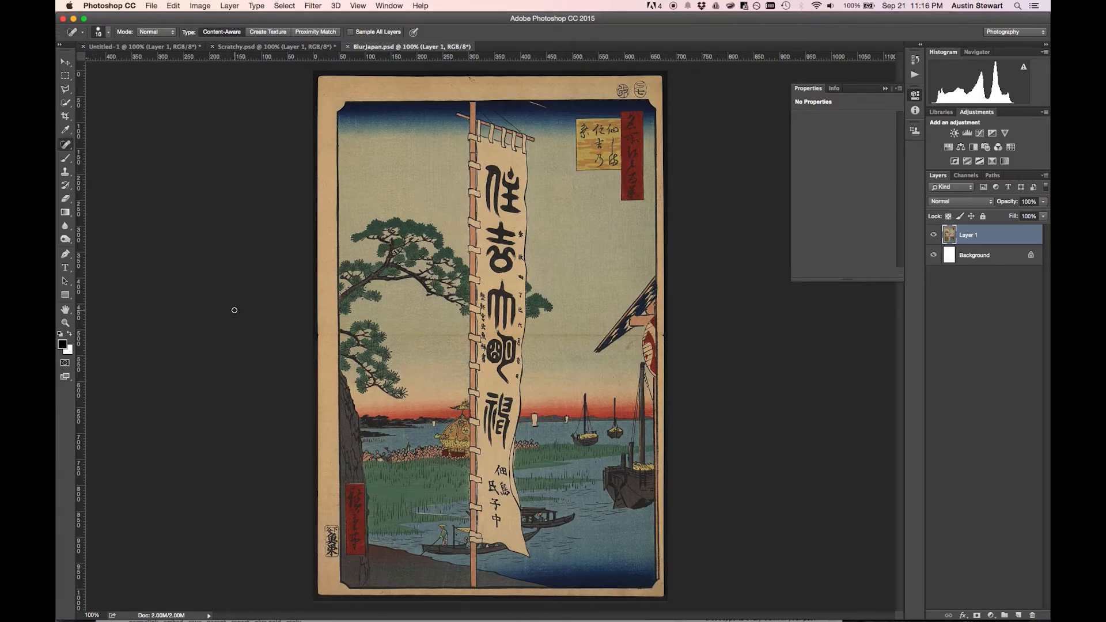
Step: In BlurJapan.psd, outline the larger white-sailed boat on the horizon beside the banner with the freehand Lasso tool
{"action": "left_click", "coordinate": [245, 46]}
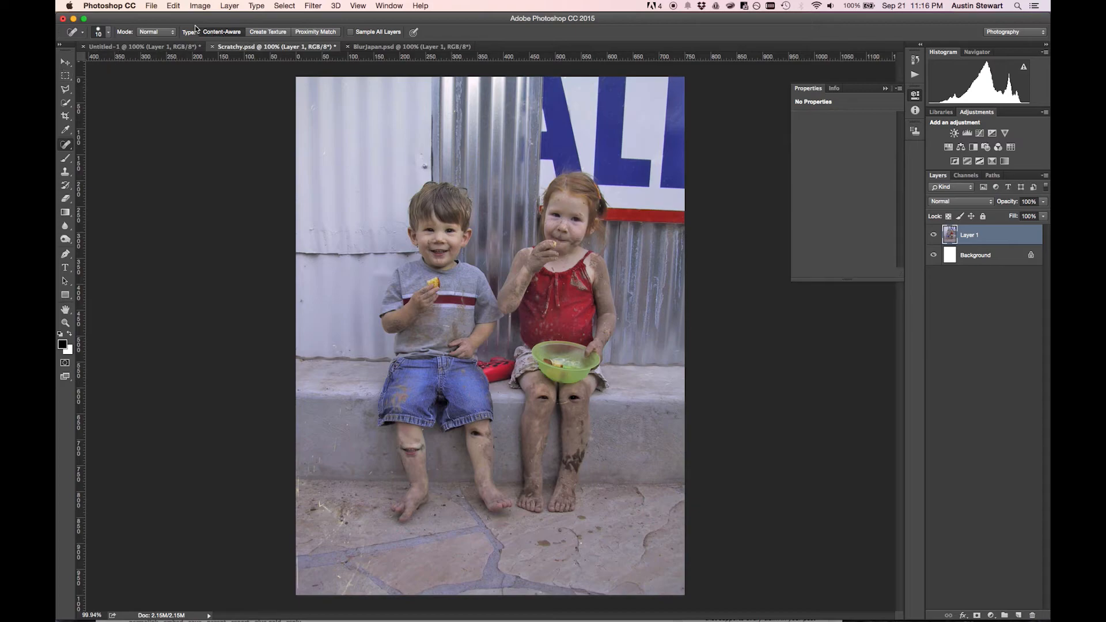
{"action": "left_click", "coordinate": [398, 49]}
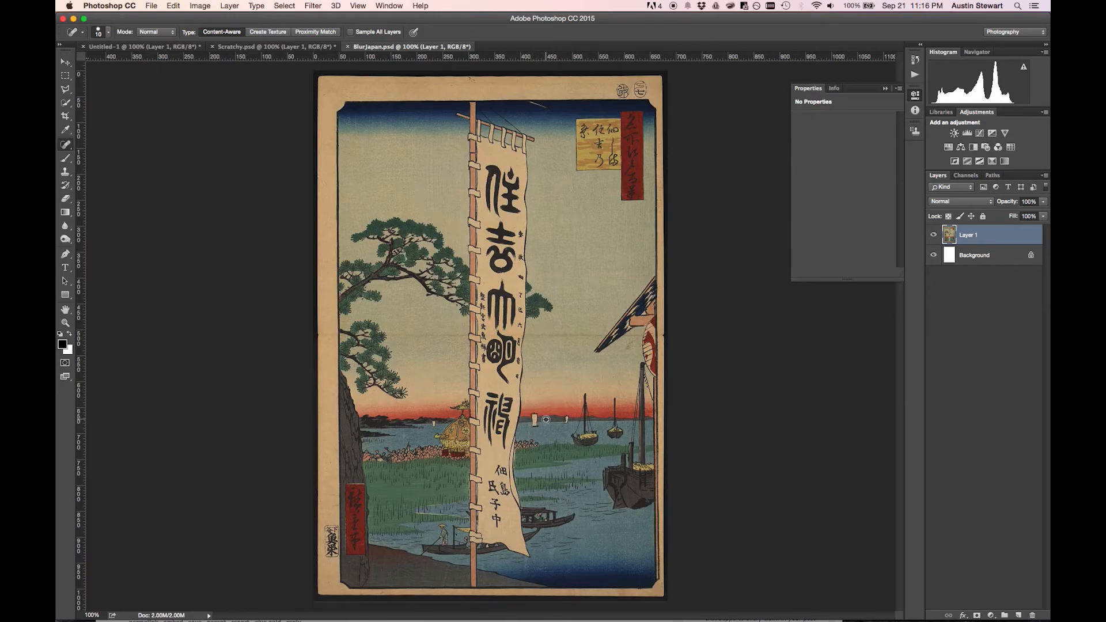
{"action": "scroll", "coordinate": [545, 419], "scroll_direction": "up", "scroll_amount": 6}
{"action": "left_click", "coordinate": [65, 90]}
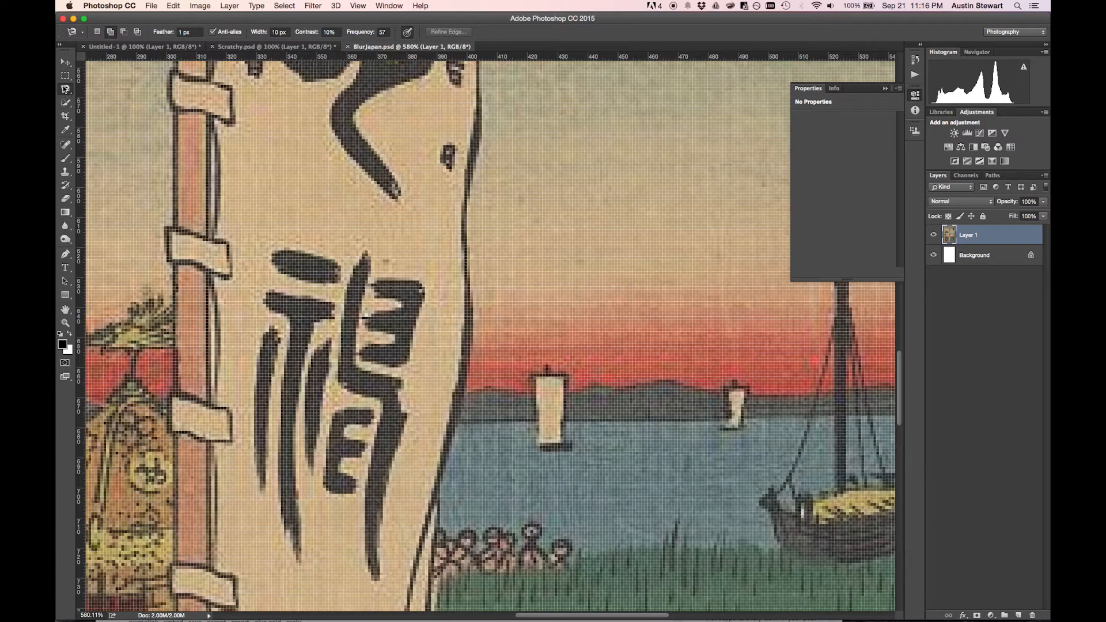
{"action": "left_click", "coordinate": [66, 89]}
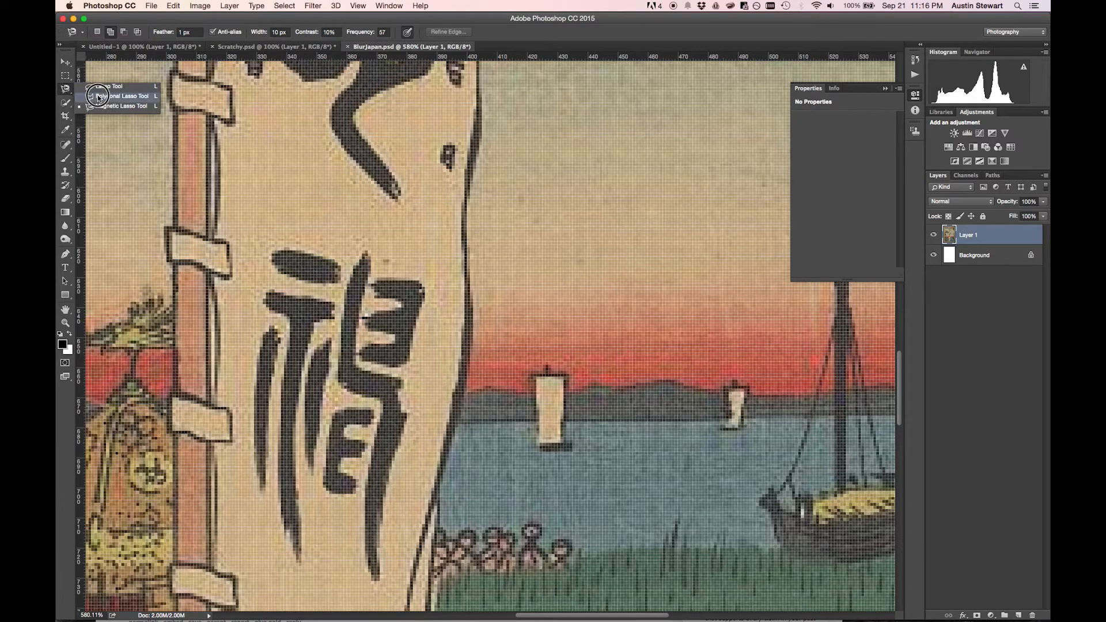
{"action": "left_click", "coordinate": [100, 87]}
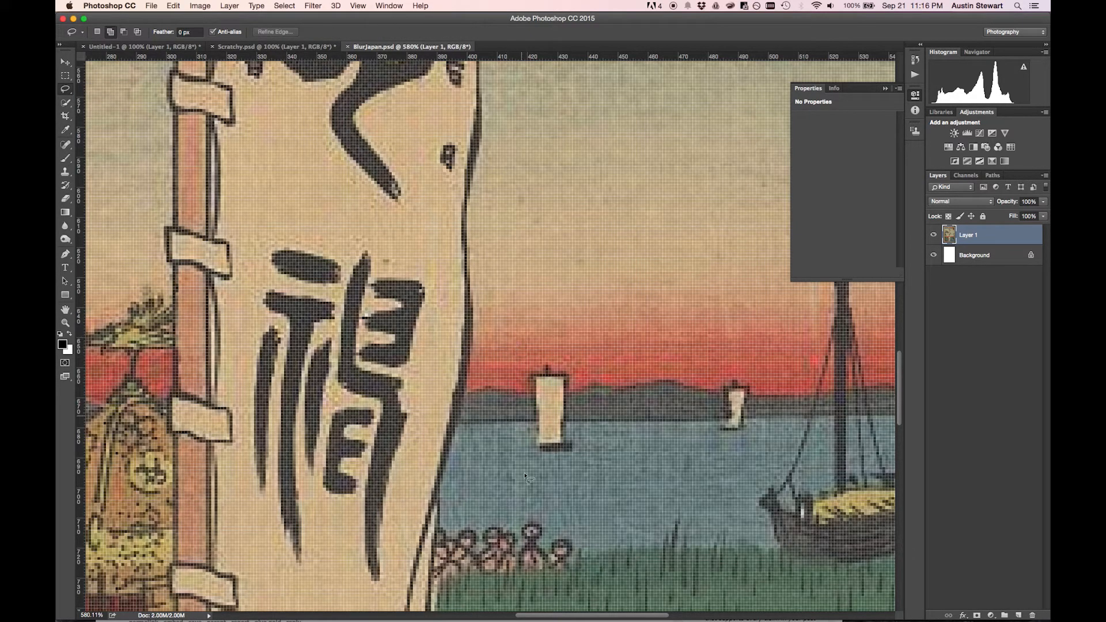
{"action": "mouse_move", "coordinate": [535, 447]}
{"action": "left_mouse_down"}
{"action": "mouse_move", "coordinate": [534, 380]}
{"action": "mouse_move", "coordinate": [546, 361]}
{"action": "mouse_move", "coordinate": [581, 380]}
{"action": "mouse_move", "coordinate": [580, 451]}
{"action": "mouse_move", "coordinate": [541, 483]}
{"action": "mouse_move", "coordinate": [520, 425]}
{"action": "mouse_move", "coordinate": [526, 365]}
{"action": "mouse_move", "coordinate": [559, 363]}
{"action": "left_mouse_up"}
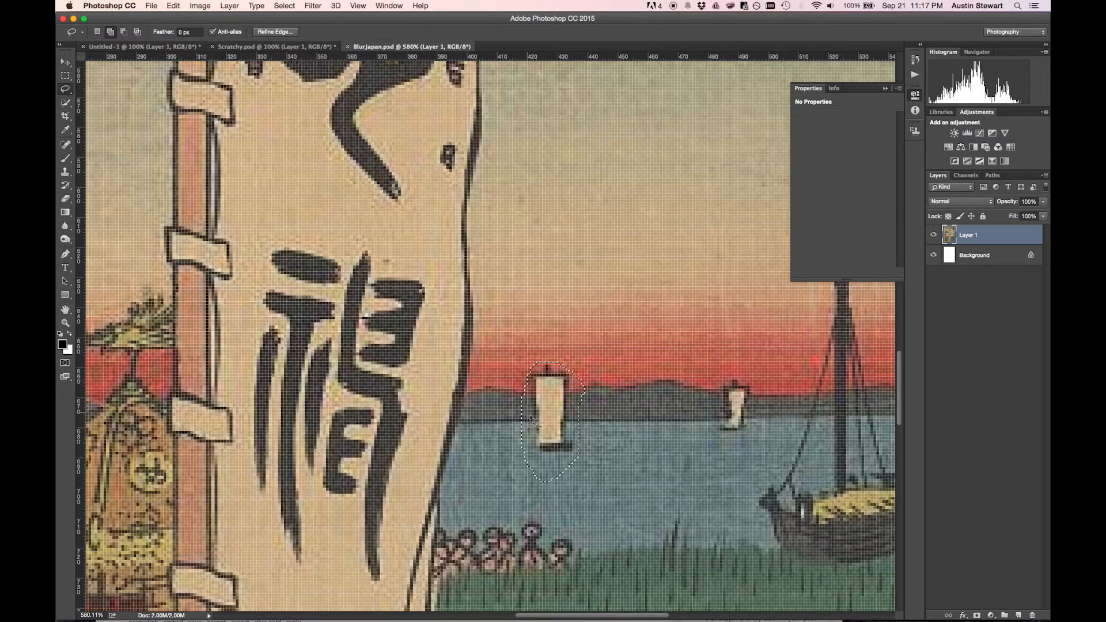
Step: Replace the selected sailboat using Fill with Content-Aware contents, Normal mode and 100% opacity, and deselect
{"action": "right_click", "coordinate": [553, 397]}
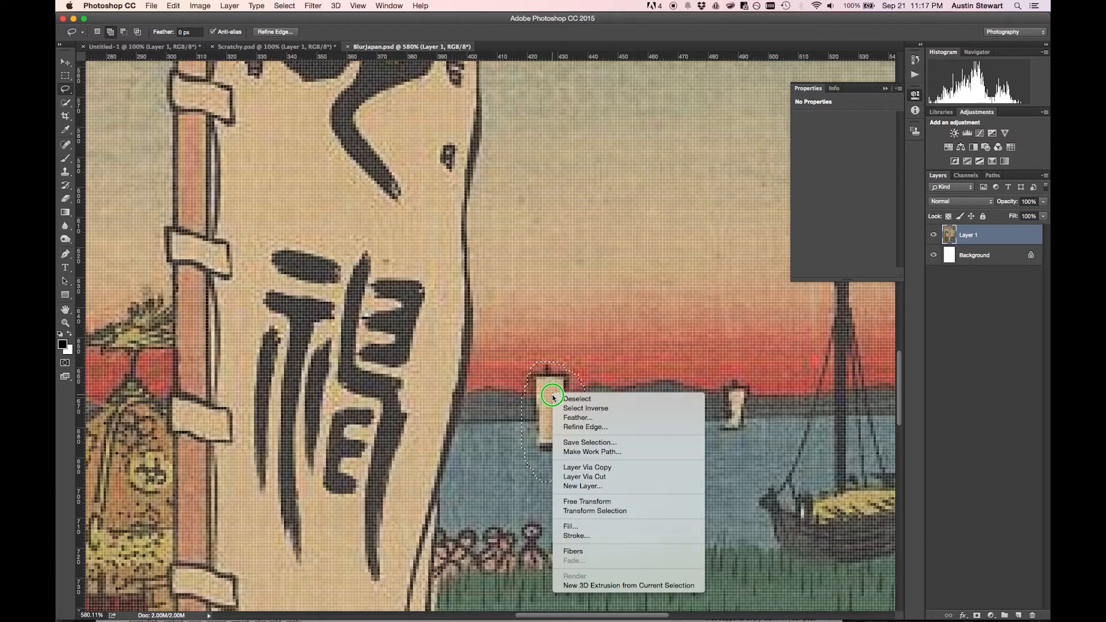
{"action": "left_click", "coordinate": [583, 526]}
{"action": "left_click", "coordinate": [672, 129]}
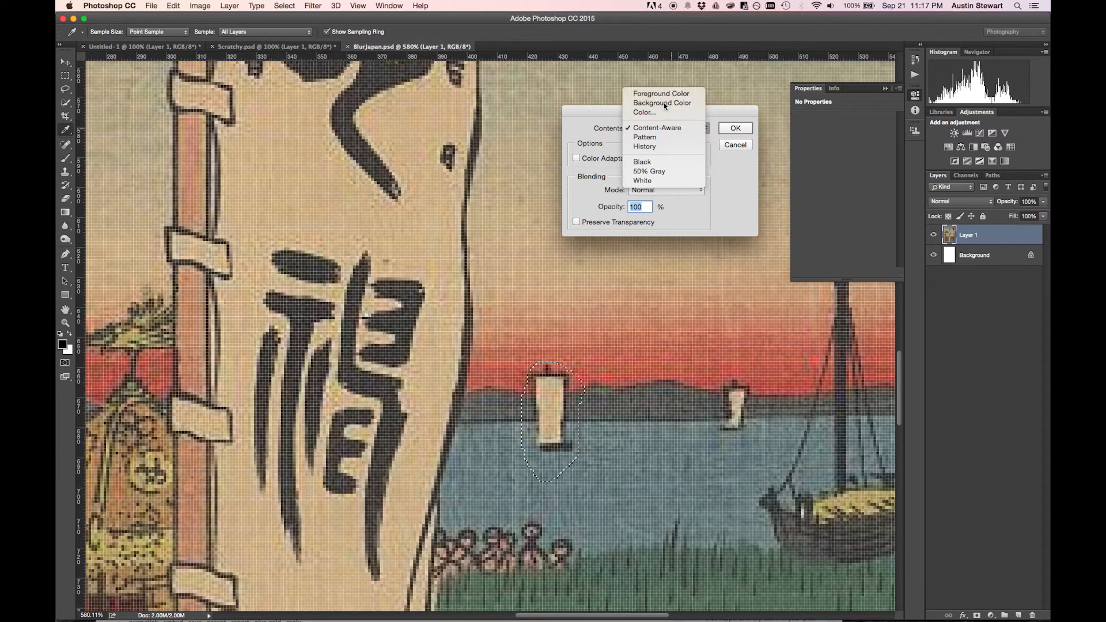
{"action": "left_click", "coordinate": [663, 103]}
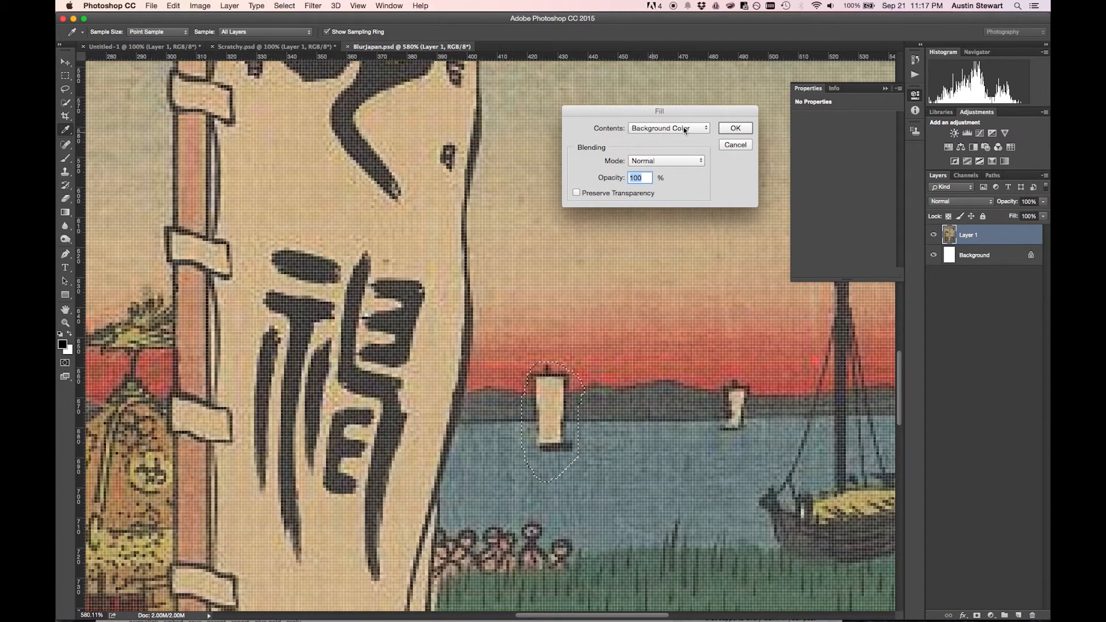
{"action": "left_click", "coordinate": [680, 128]}
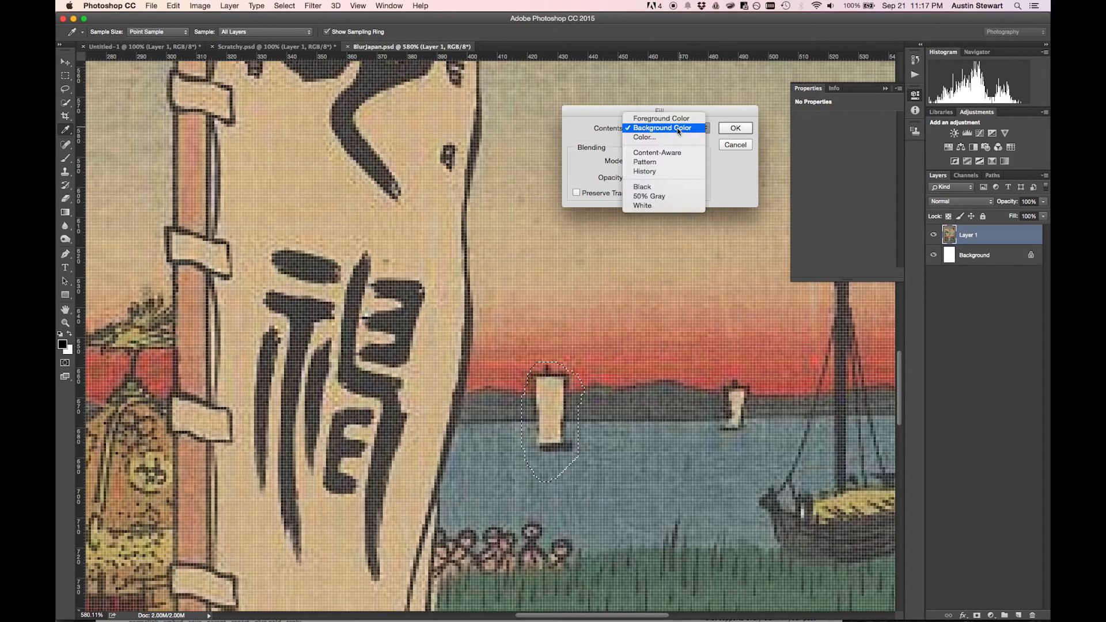
{"action": "left_click", "coordinate": [676, 152]}
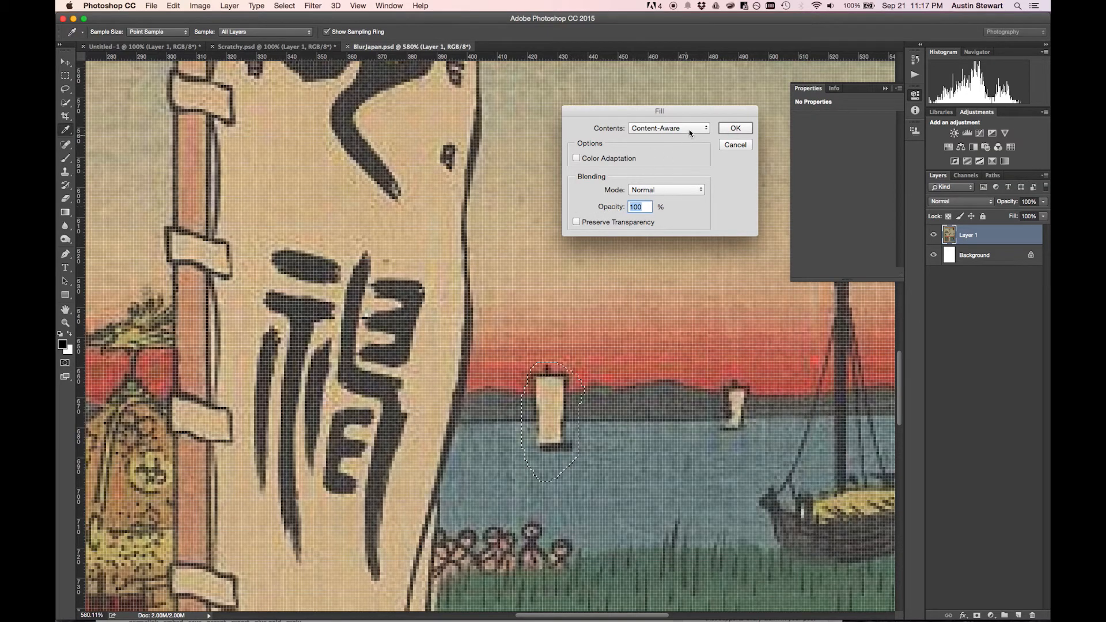
{"action": "left_click", "coordinate": [731, 128]}
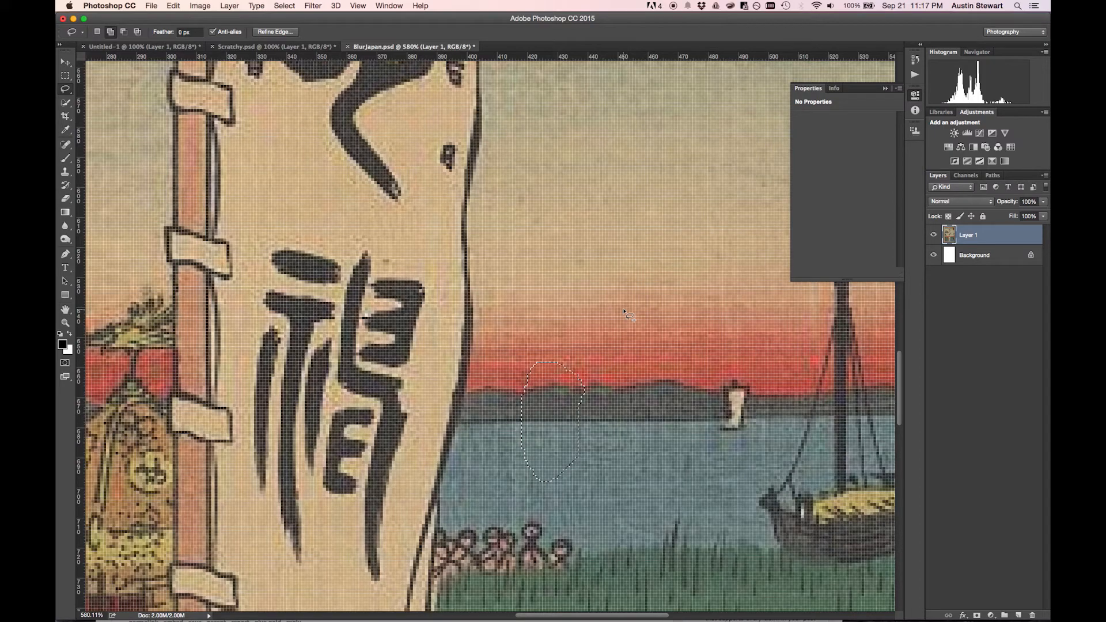
{"action": "left_click", "coordinate": [619, 428]}
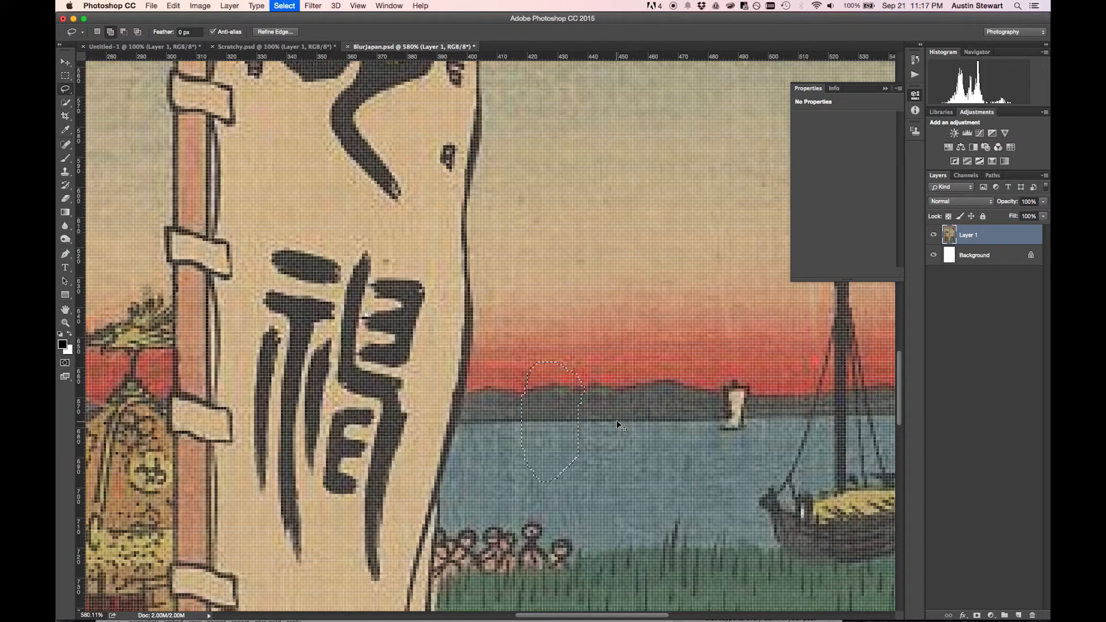
{"action": "scroll", "coordinate": [620, 428], "scroll_direction": "down", "scroll_amount": 10}
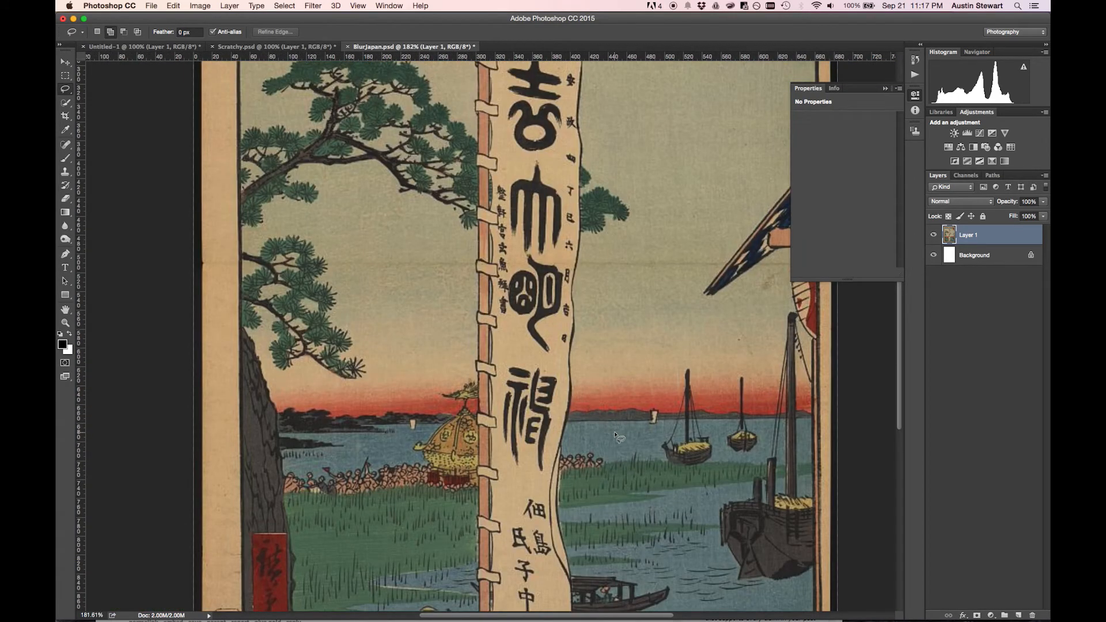
{"action": "scroll", "coordinate": [616, 436], "scroll_direction": "down", "scroll_amount": 2}
Step: Try removing the remaining small white sail beside the banner with a loose Lasso selection and Content-Aware Fill, undo the fill and deselect
{"action": "scroll", "coordinate": [616, 437], "scroll_direction": "up", "scroll_amount": 8}
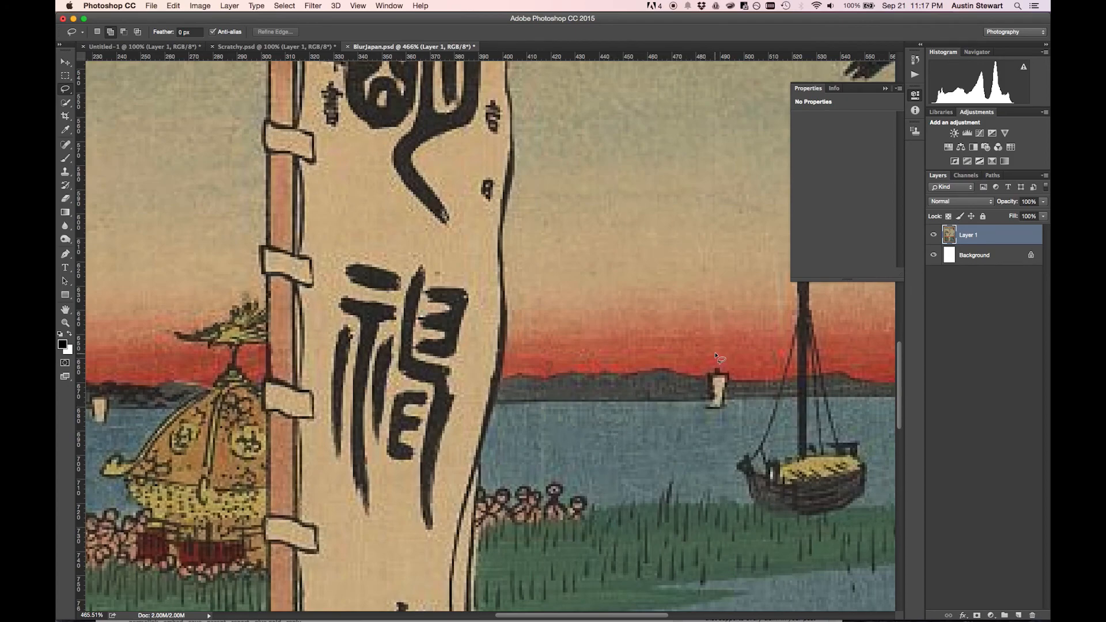
{"action": "mouse_move", "coordinate": [716, 356]}
{"action": "left_mouse_down"}
{"action": "mouse_move", "coordinate": [691, 382]}
{"action": "mouse_move", "coordinate": [702, 410]}
{"action": "mouse_move", "coordinate": [729, 404]}
{"action": "mouse_move", "coordinate": [738, 353]}
{"action": "mouse_move", "coordinate": [685, 355]}
{"action": "mouse_move", "coordinate": [681, 426]}
{"action": "mouse_move", "coordinate": [747, 367]}
{"action": "mouse_move", "coordinate": [748, 401]}
{"action": "mouse_move", "coordinate": [732, 425]}
{"action": "mouse_move", "coordinate": [697, 409]}
{"action": "left_mouse_up"}
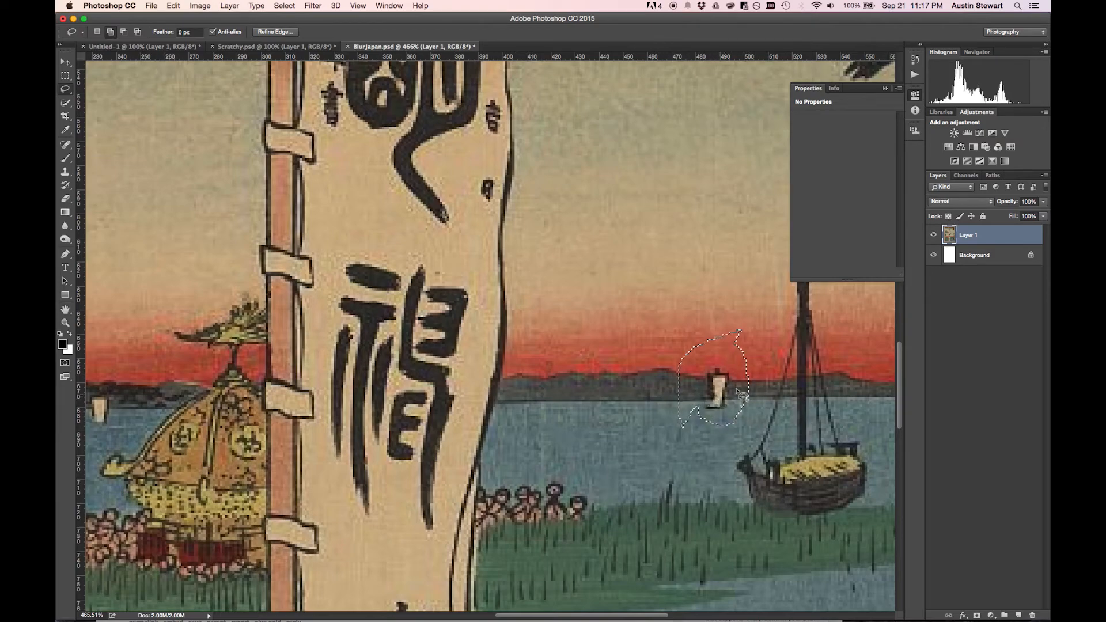
{"action": "right_click", "coordinate": [714, 381]}
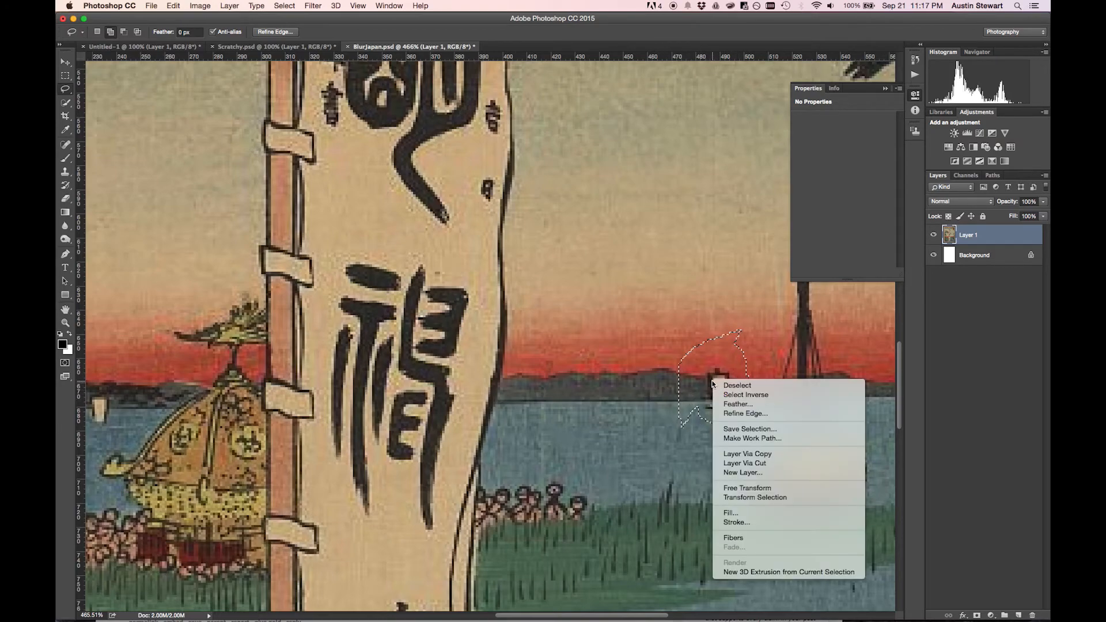
{"action": "left_click", "coordinate": [730, 513]}
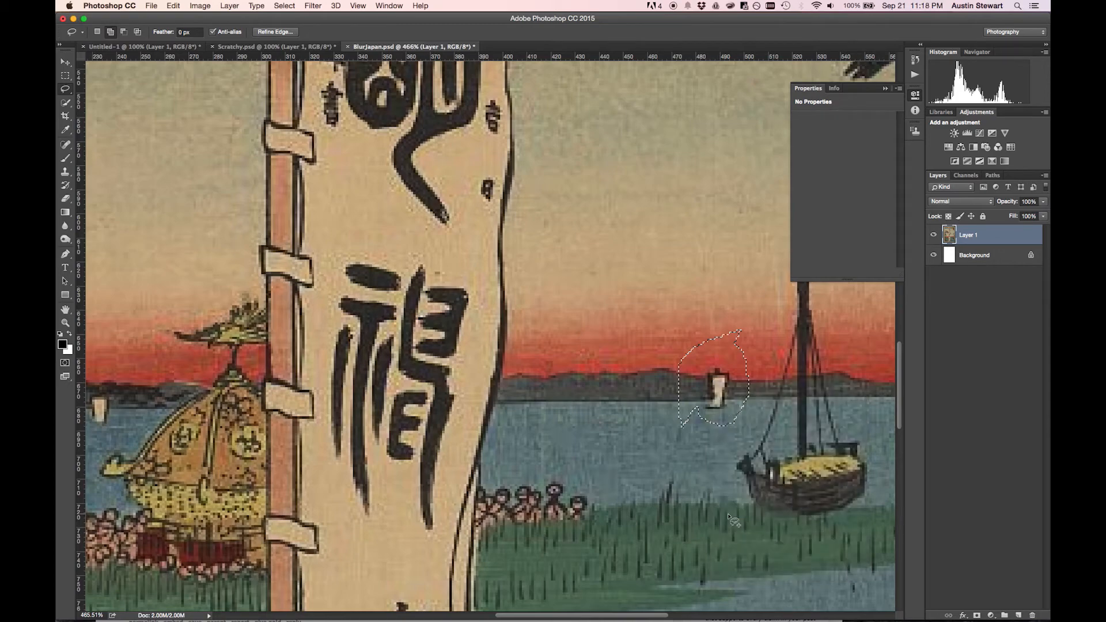
{"action": "left_click", "coordinate": [731, 130]}
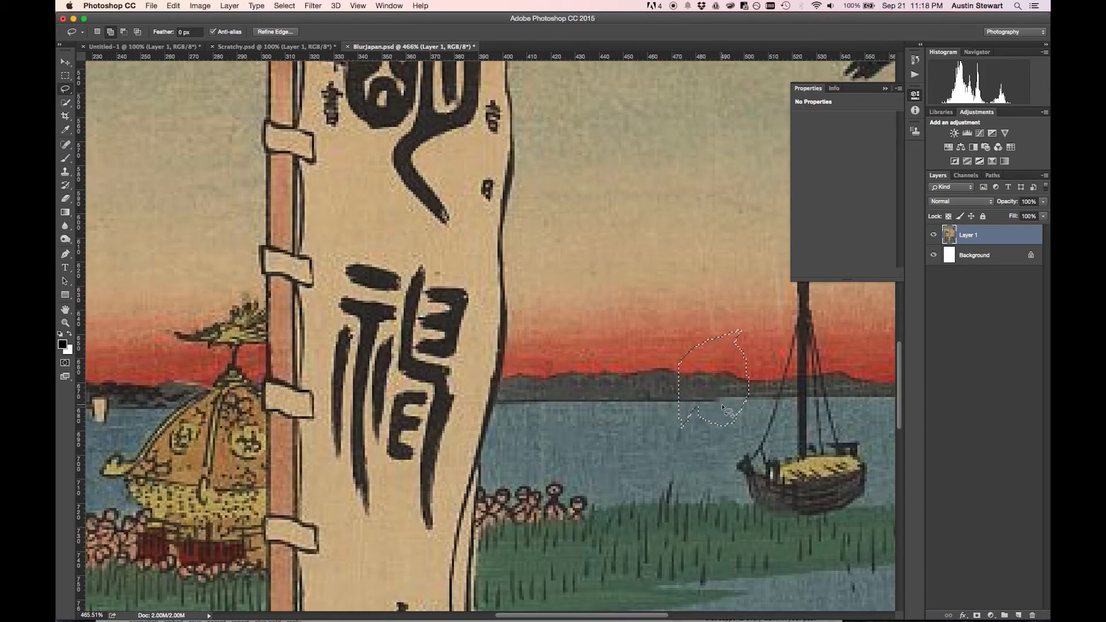
{"action": "key", "text": "super+z"}
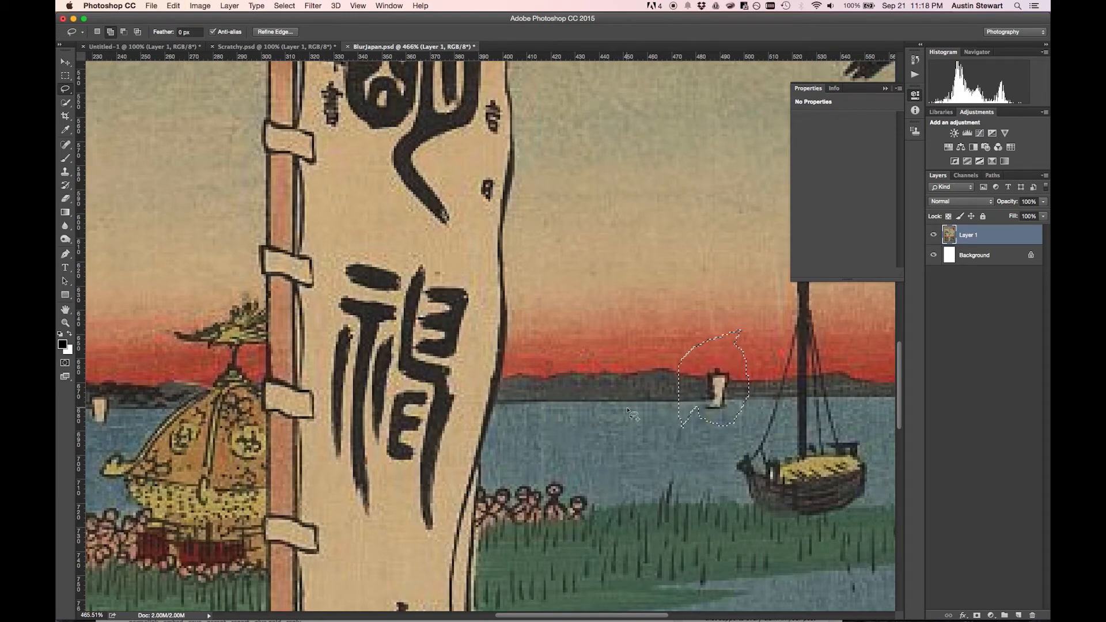
{"action": "key", "text": "super+d"}
Step: Lasso tightly around the small white sail on the horizon, fill it with Content-Aware contents, and deselect
{"action": "mouse_move", "coordinate": [730, 417]}
{"action": "left_mouse_down"}
{"action": "mouse_move", "coordinate": [698, 398]}
{"action": "mouse_move", "coordinate": [717, 352]}
{"action": "mouse_move", "coordinate": [731, 375]}
{"action": "mouse_move", "coordinate": [728, 416]}
{"action": "left_mouse_up"}
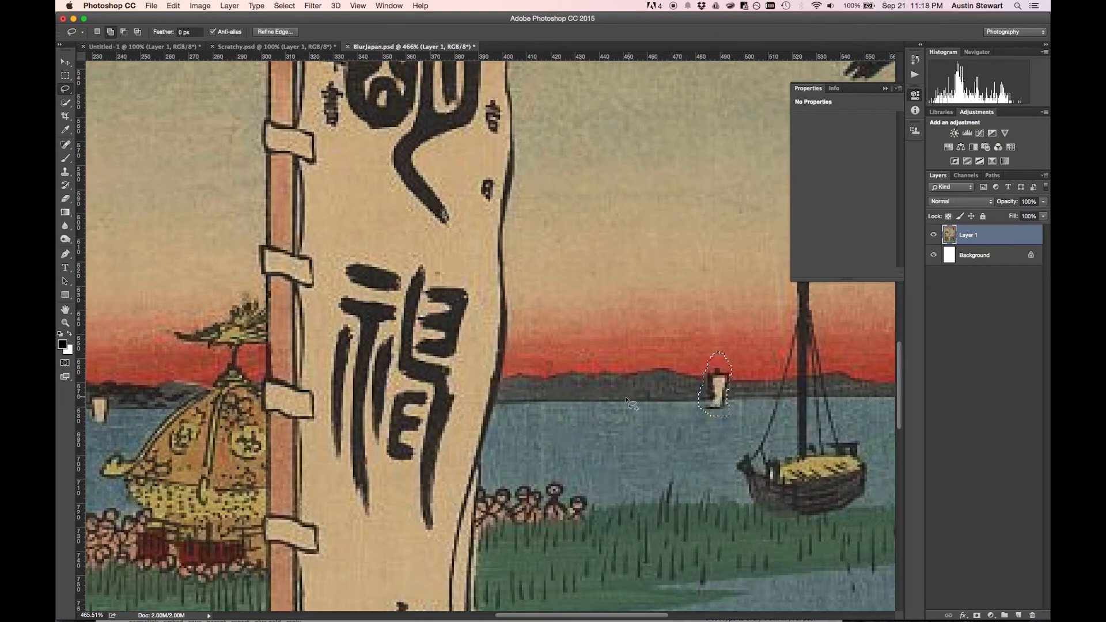
{"action": "right_click", "coordinate": [714, 384]}
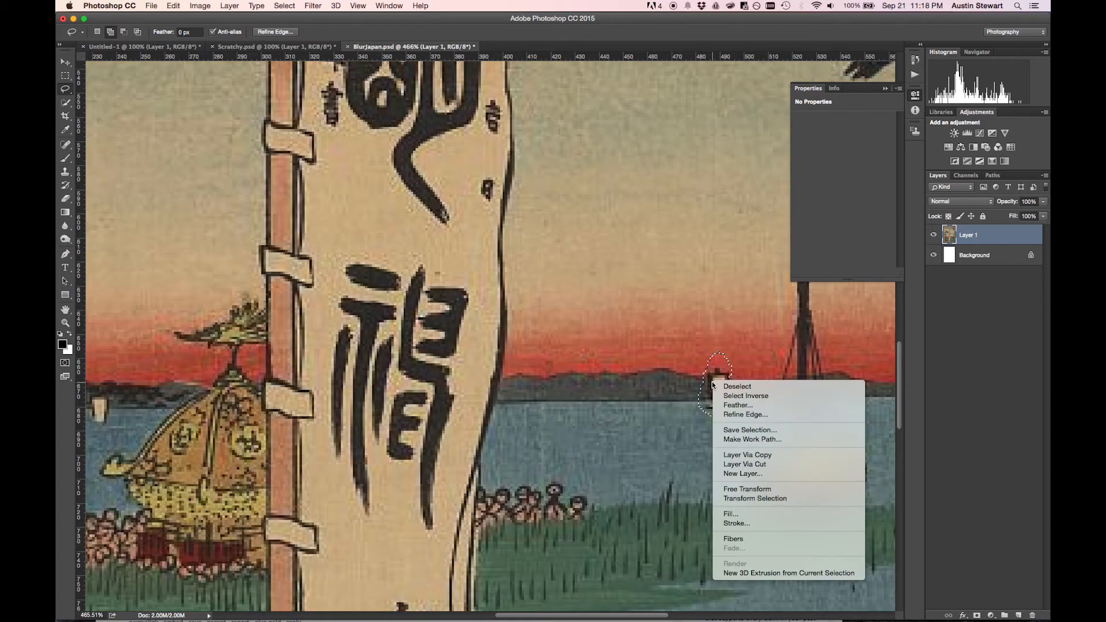
{"action": "left_click", "coordinate": [725, 511]}
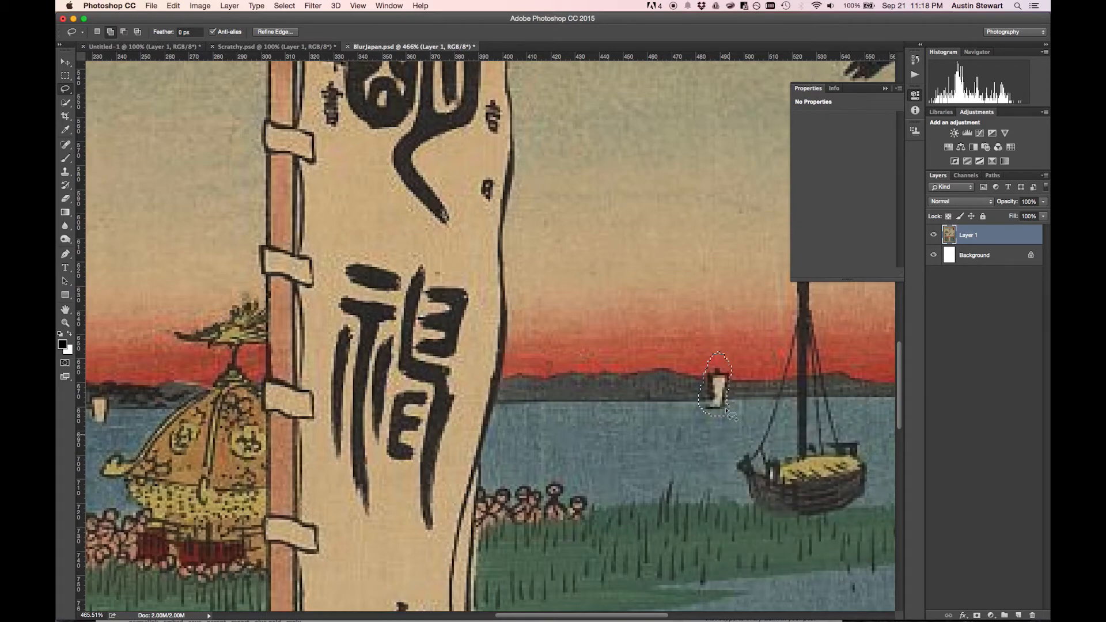
{"action": "right_click", "coordinate": [721, 390]}
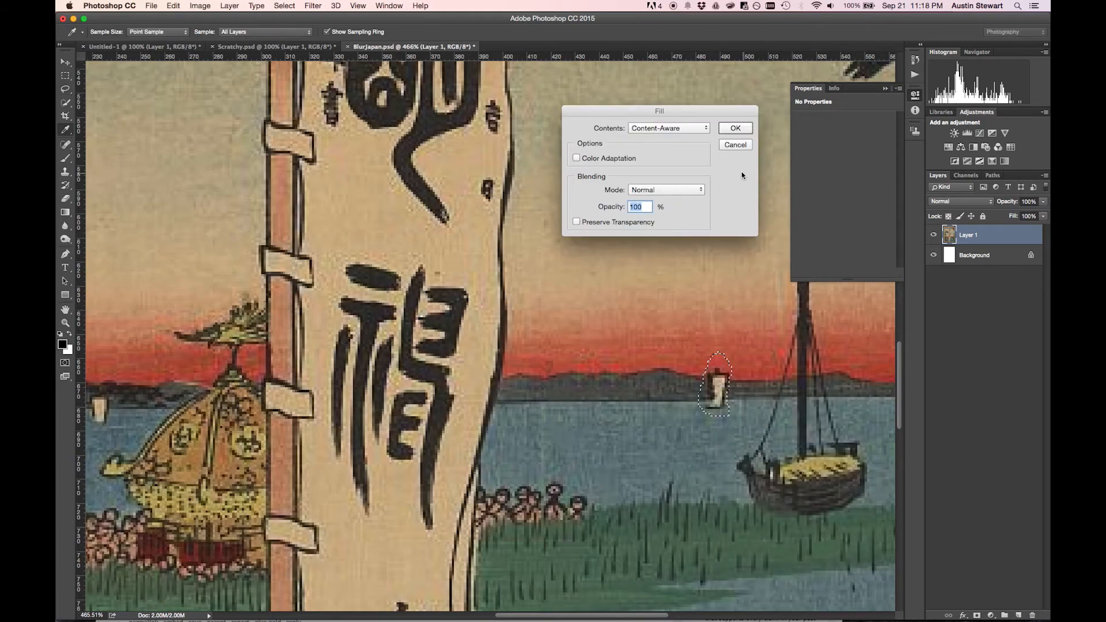
{"action": "left_click", "coordinate": [734, 126]}
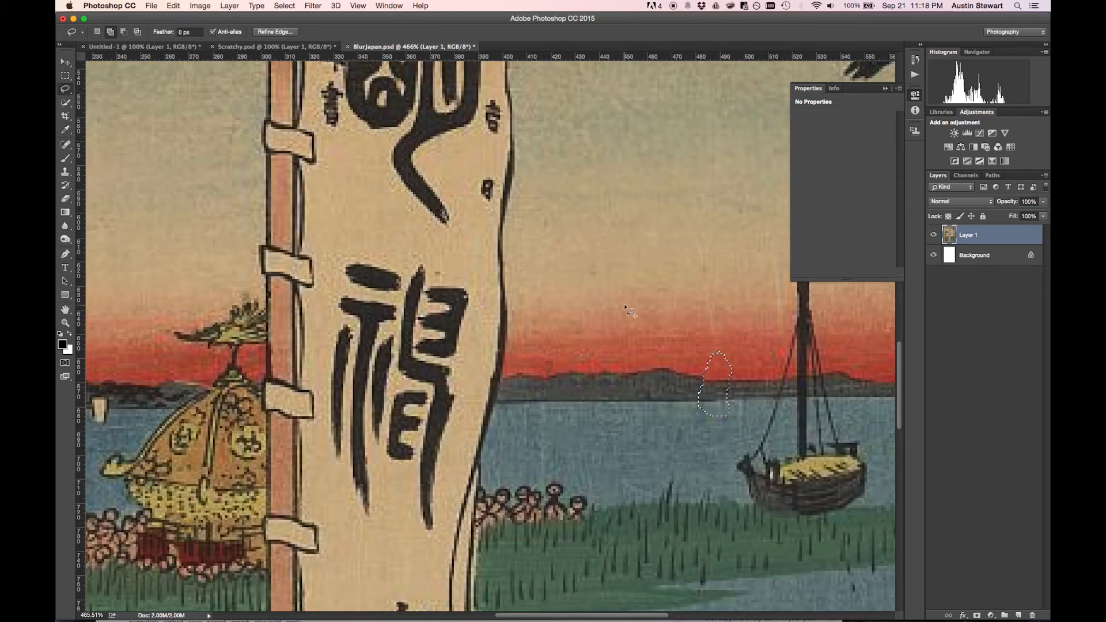
{"action": "key", "text": "super+d"}
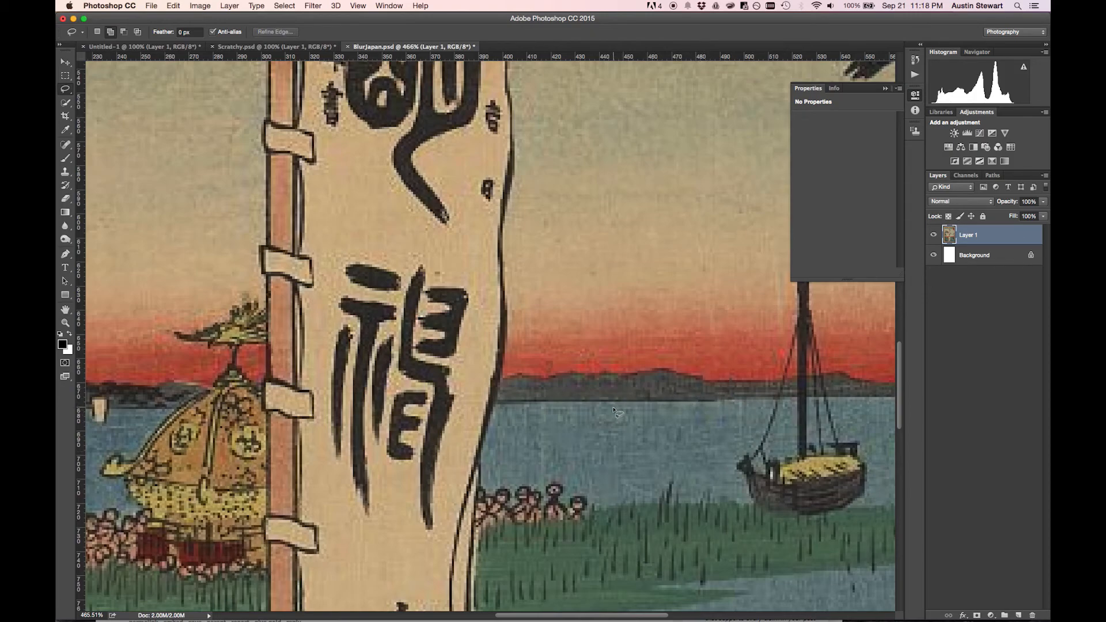
Step: Lasso the yellow and red title cartouches in the sky at the print's upper right and replace them with Content-Aware Fill at 100% opacity
{"action": "scroll", "coordinate": [616, 411], "scroll_direction": "down", "scroll_amount": 10}
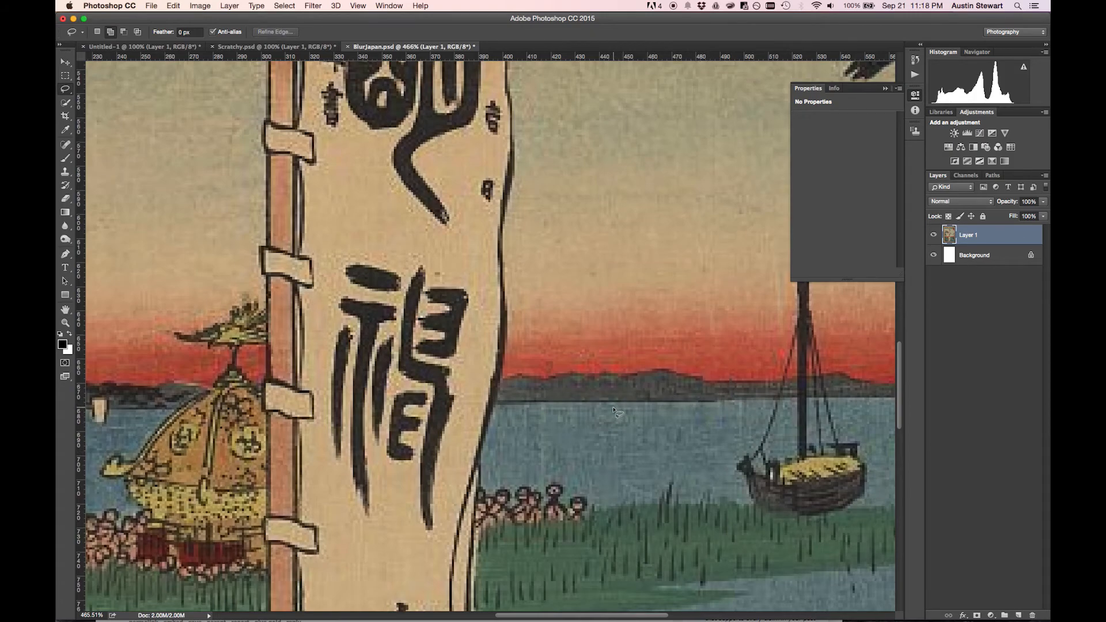
{"action": "scroll", "coordinate": [615, 410], "scroll_direction": "down", "scroll_amount": 2}
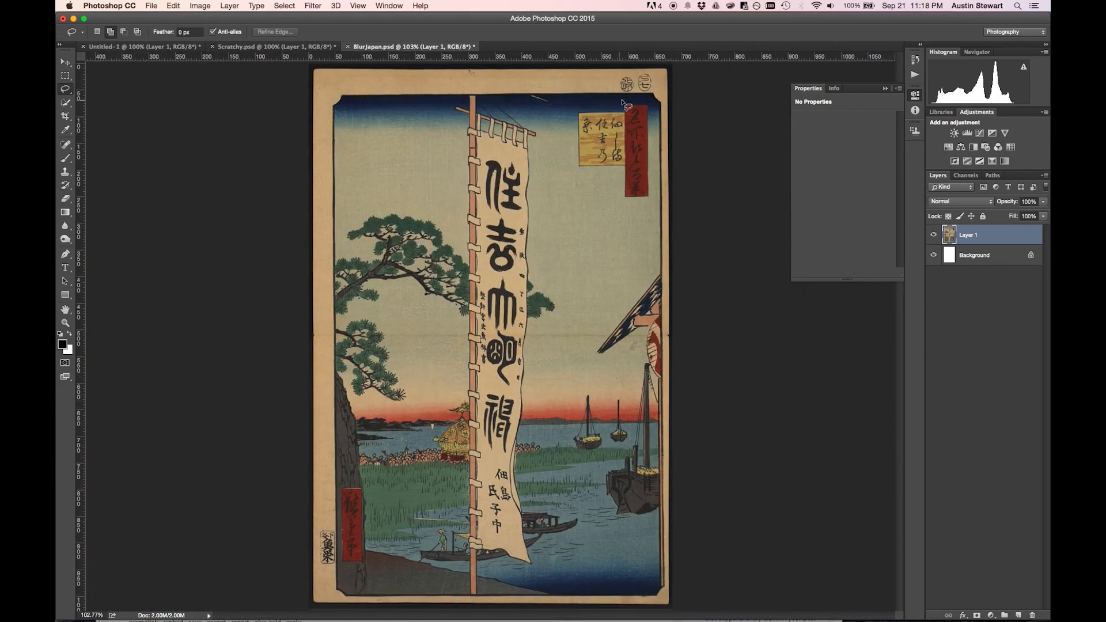
{"action": "mouse_move", "coordinate": [635, 100]}
{"action": "left_mouse_down"}
{"action": "mouse_move", "coordinate": [588, 105]}
{"action": "mouse_move", "coordinate": [570, 116]}
{"action": "mouse_move", "coordinate": [566, 143]}
{"action": "mouse_move", "coordinate": [600, 203]}
{"action": "mouse_move", "coordinate": [644, 209]}
{"action": "left_mouse_up"}
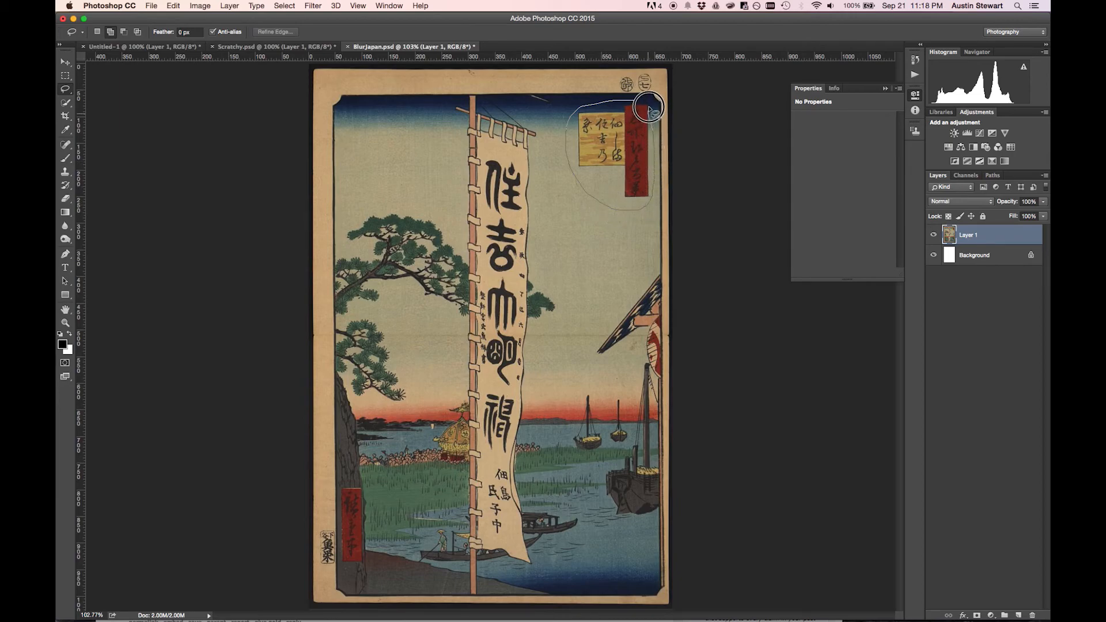
{"action": "left_click_drag", "start_coordinate": [644, 101], "coordinate": [645, 102]}
{"action": "right_click", "coordinate": [615, 150]}
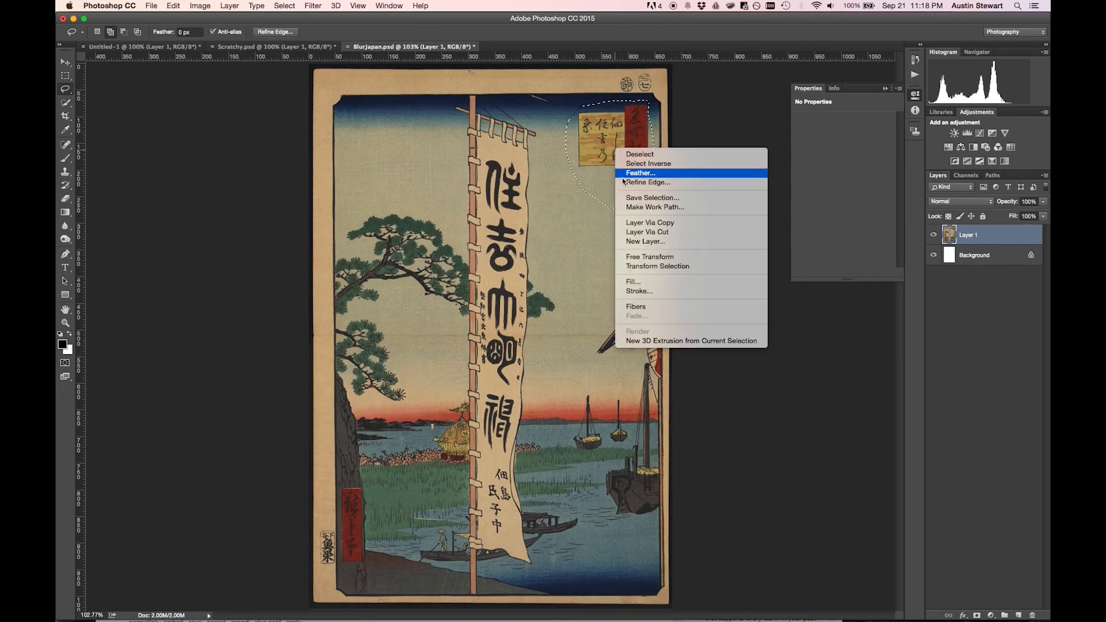
{"action": "left_click", "coordinate": [631, 282]}
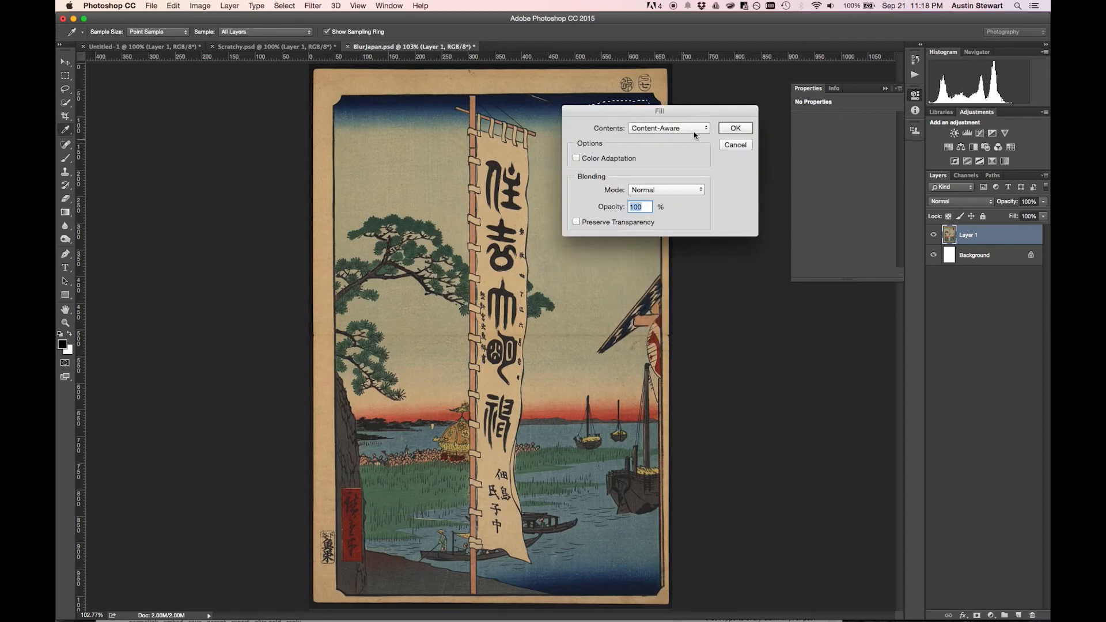
{"action": "left_click", "coordinate": [736, 132]}
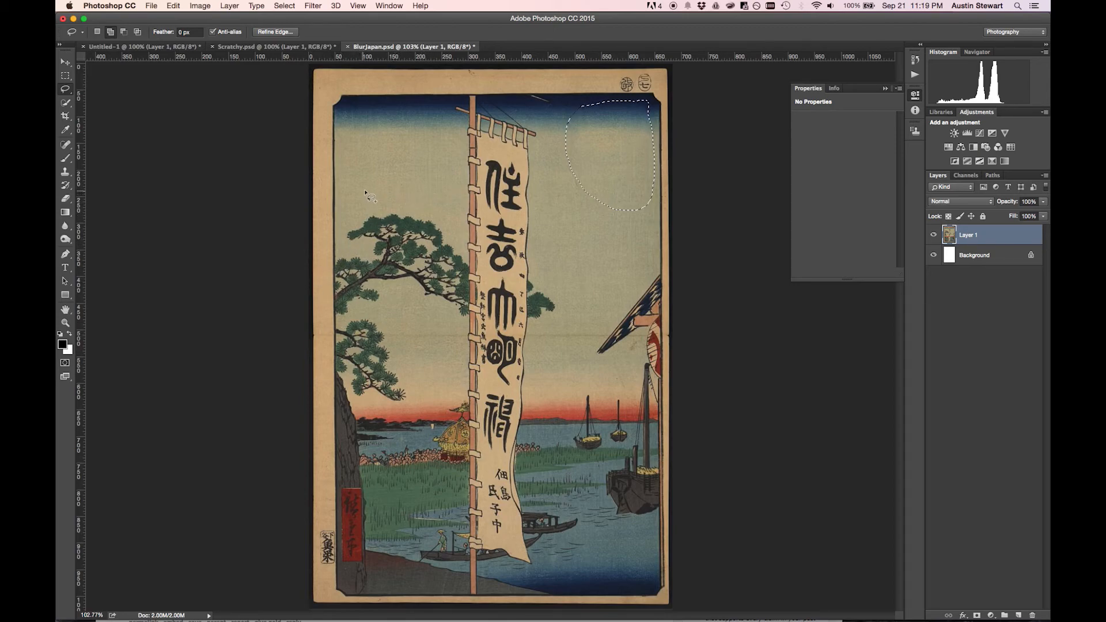
Step: Deselect, try removing the pine branches with a loose Lasso selection crossing the print's border and Content-Aware Fill, undo the fill and deselect
{"action": "mouse_move", "coordinate": [359, 203]}
{"action": "left_mouse_down"}
{"action": "mouse_move", "coordinate": [330, 260]}
{"action": "mouse_move", "coordinate": [324, 324]}
{"action": "mouse_move", "coordinate": [337, 366]}
{"action": "mouse_move", "coordinate": [405, 409]}
{"action": "mouse_move", "coordinate": [443, 390]}
{"action": "mouse_move", "coordinate": [470, 255]}
{"action": "mouse_move", "coordinate": [455, 221]}
{"action": "mouse_move", "coordinate": [407, 194]}
{"action": "mouse_move", "coordinate": [372, 209]}
{"action": "left_mouse_up"}
{"action": "mouse_move", "coordinate": [551, 105]}
{"action": "left_mouse_down"}
{"action": "mouse_move", "coordinate": [570, 271]}
{"action": "mouse_move", "coordinate": [680, 98]}
{"action": "mouse_move", "coordinate": [551, 104]}
{"action": "left_mouse_up"}
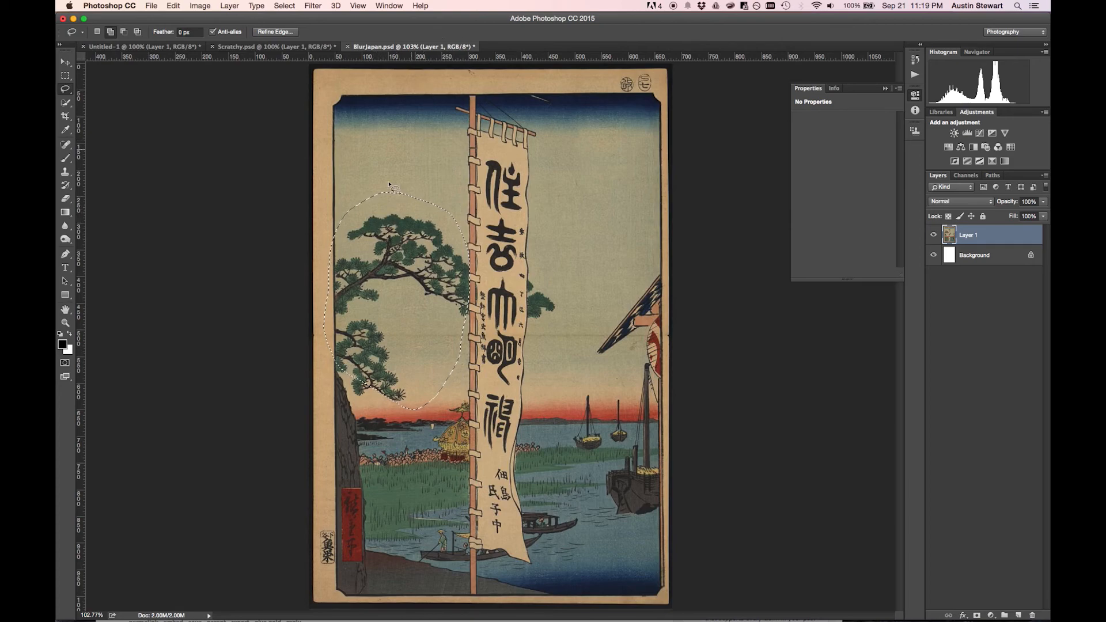
{"action": "right_click", "coordinate": [380, 228]}
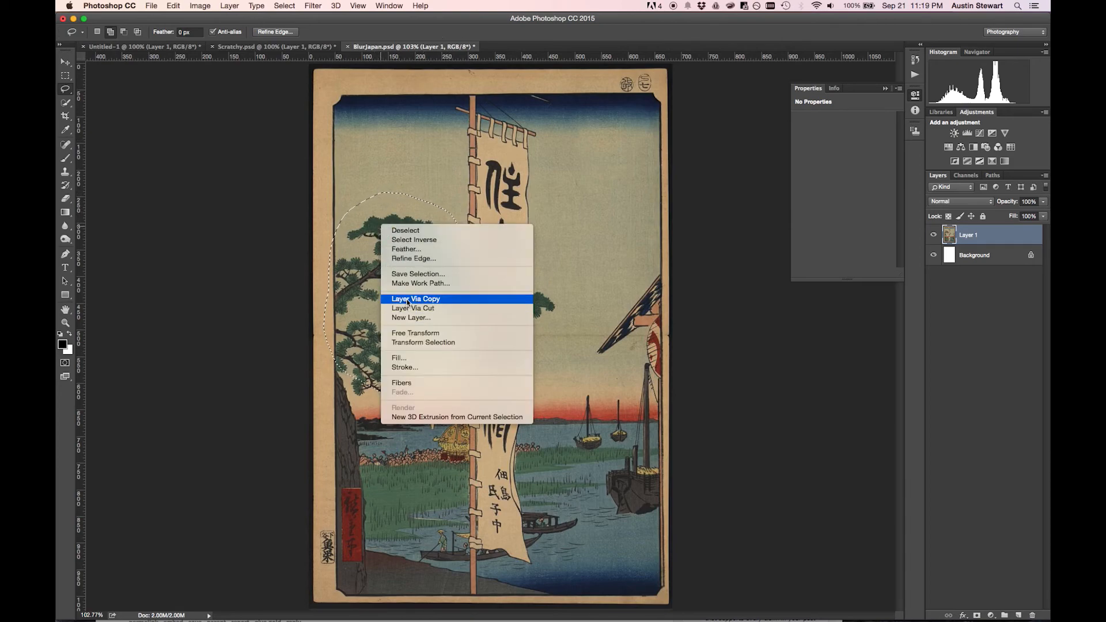
{"action": "left_click", "coordinate": [419, 358]}
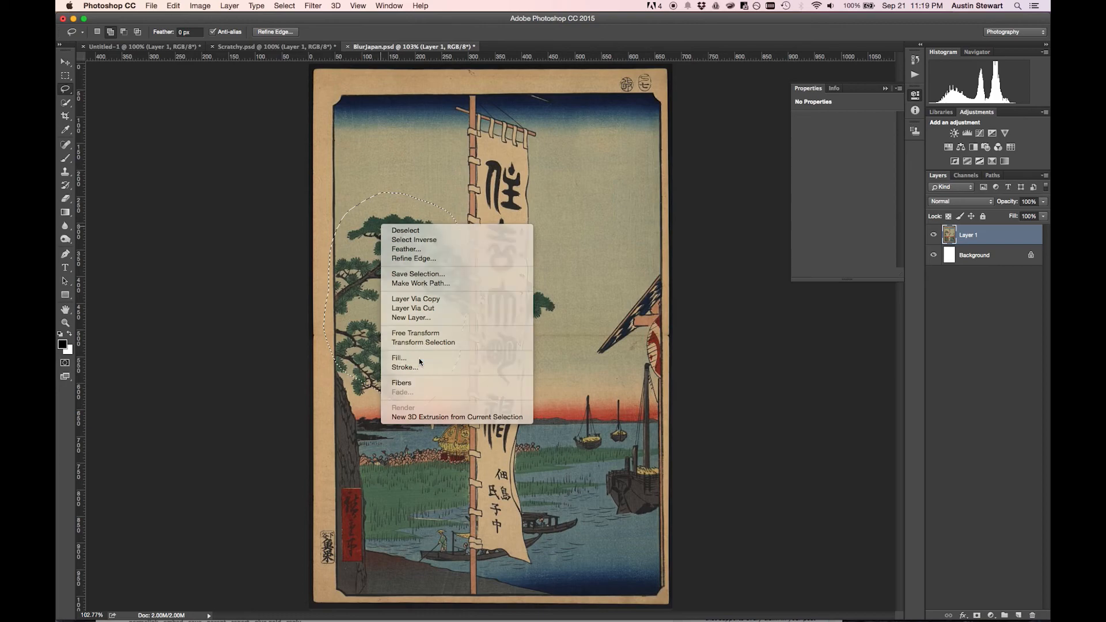
{"action": "left_click", "coordinate": [736, 128]}
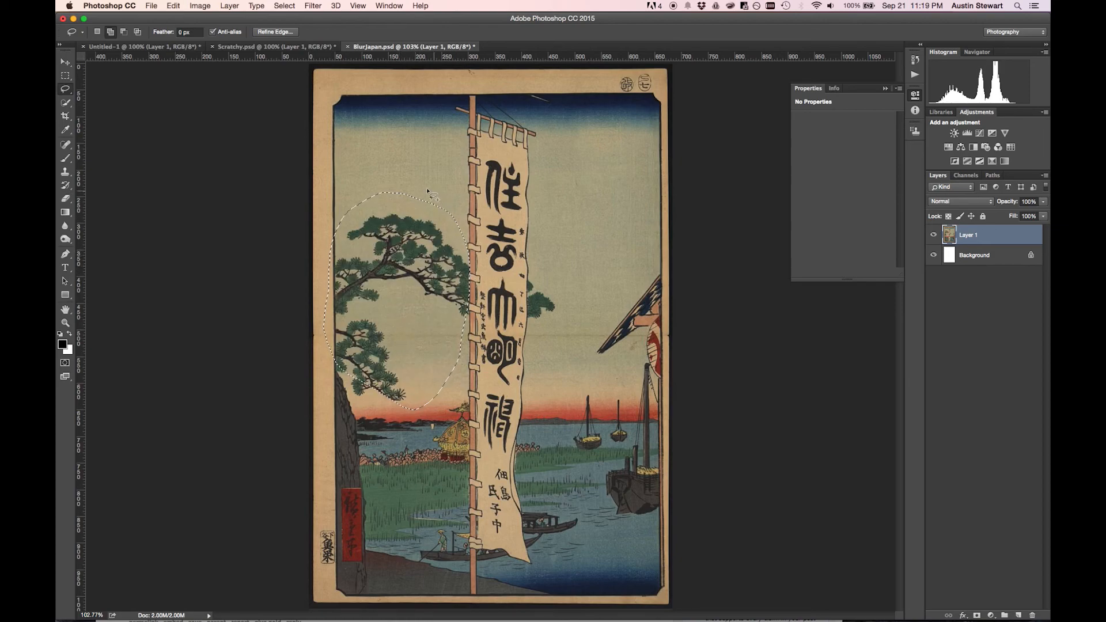
{"action": "left_click_drag", "start_coordinate": [356, 186], "coordinate": [375, 192]}
{"action": "key", "text": "super+d"}
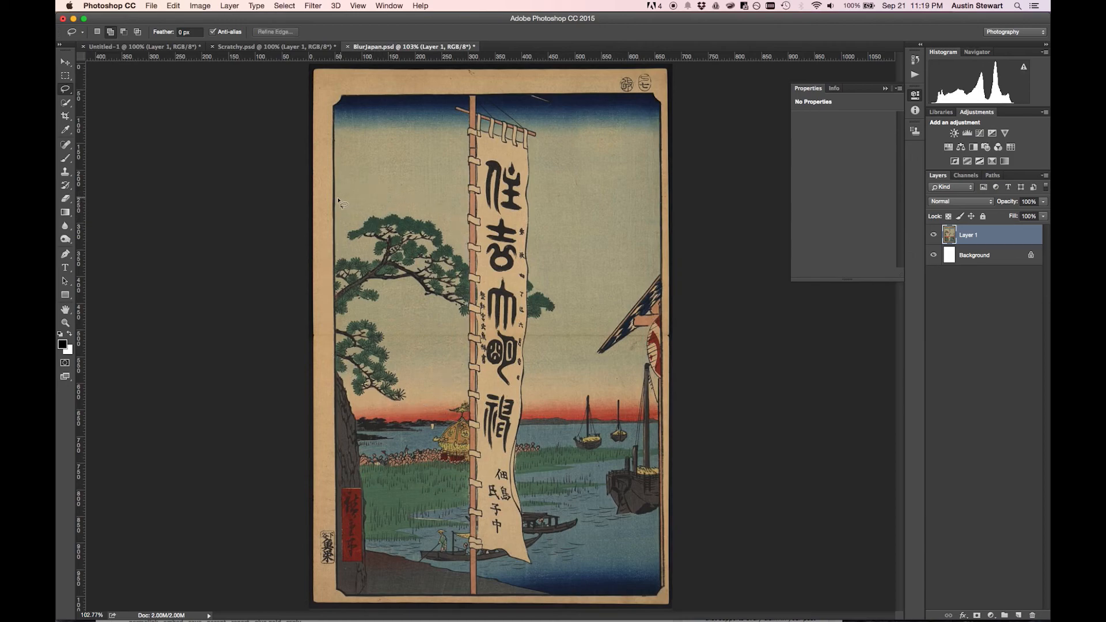
Step: Try Content-Aware Fill on the pine branches with a tighter Lasso selection kept inside the print's border, undo the fill and deselect
{"action": "mouse_move", "coordinate": [436, 213]}
{"action": "left_mouse_down"}
{"action": "mouse_move", "coordinate": [459, 276]}
{"action": "mouse_move", "coordinate": [437, 364]}
{"action": "mouse_move", "coordinate": [393, 407]}
{"action": "mouse_move", "coordinate": [345, 374]}
{"action": "mouse_move", "coordinate": [341, 249]}
{"action": "left_mouse_up"}
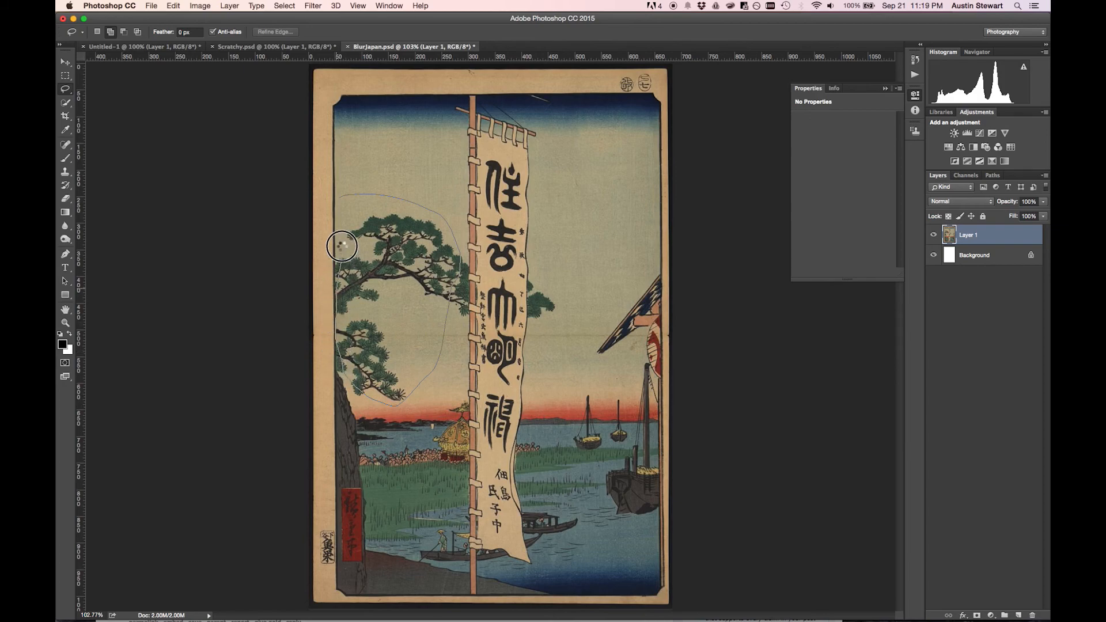
{"action": "left_click_drag", "start_coordinate": [349, 200], "coordinate": [347, 198]}
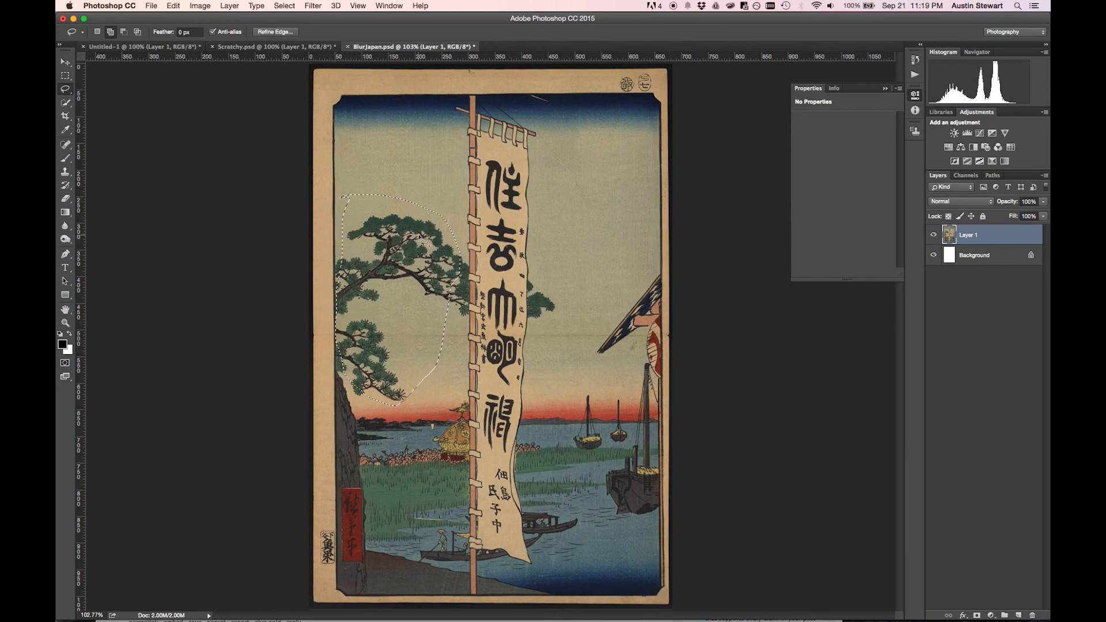
{"action": "right_click", "coordinate": [381, 245]}
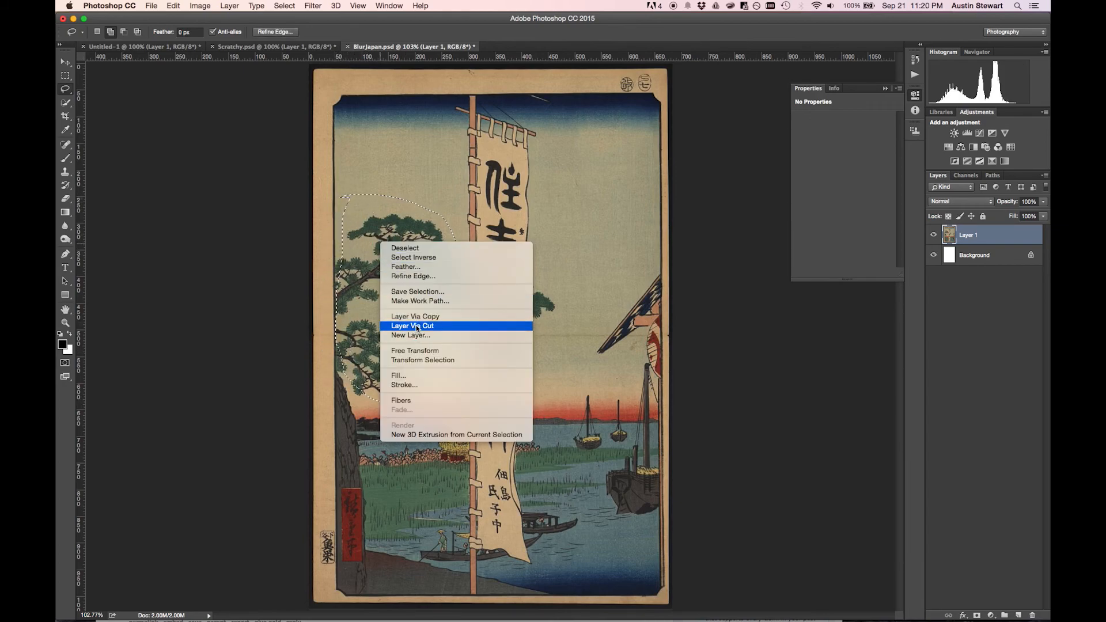
{"action": "left_click", "coordinate": [420, 375]}
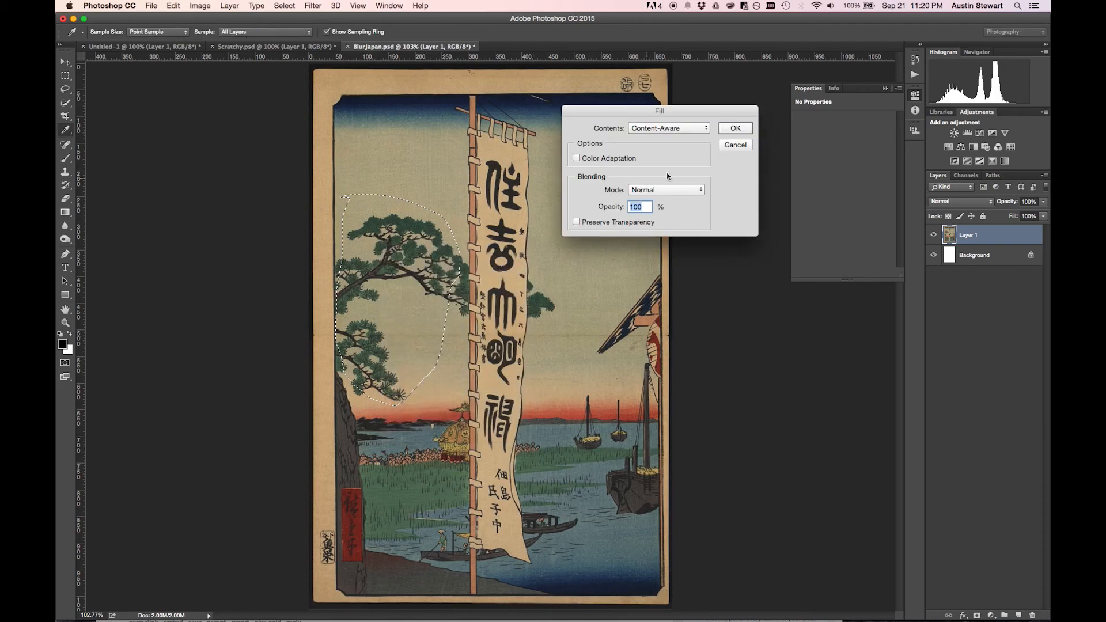
{"action": "left_click", "coordinate": [737, 128]}
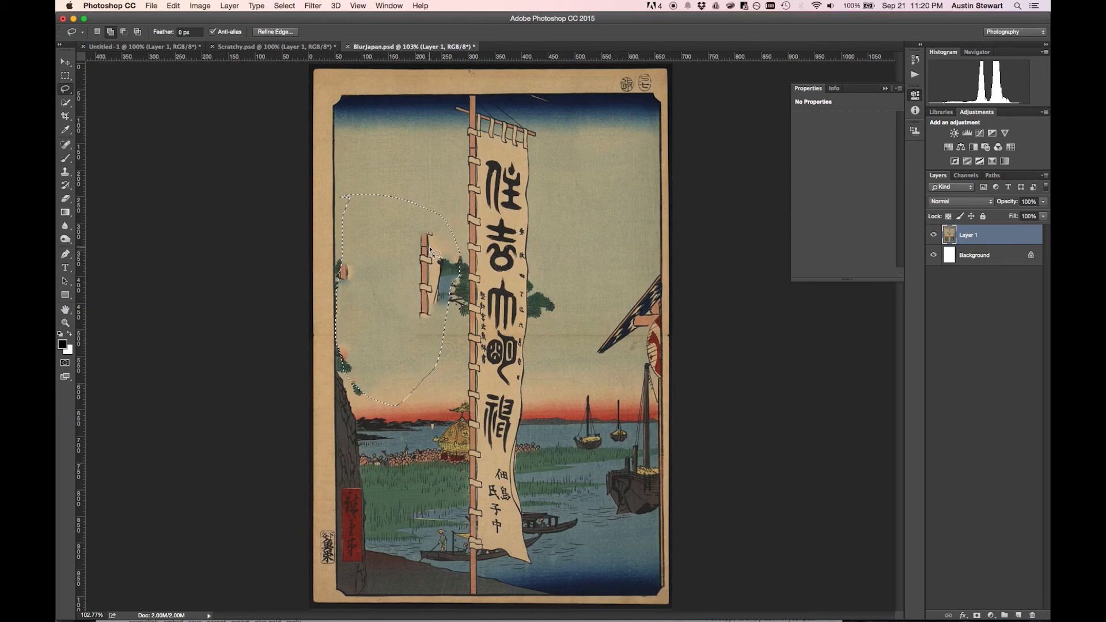
{"action": "key", "text": "super+z"}
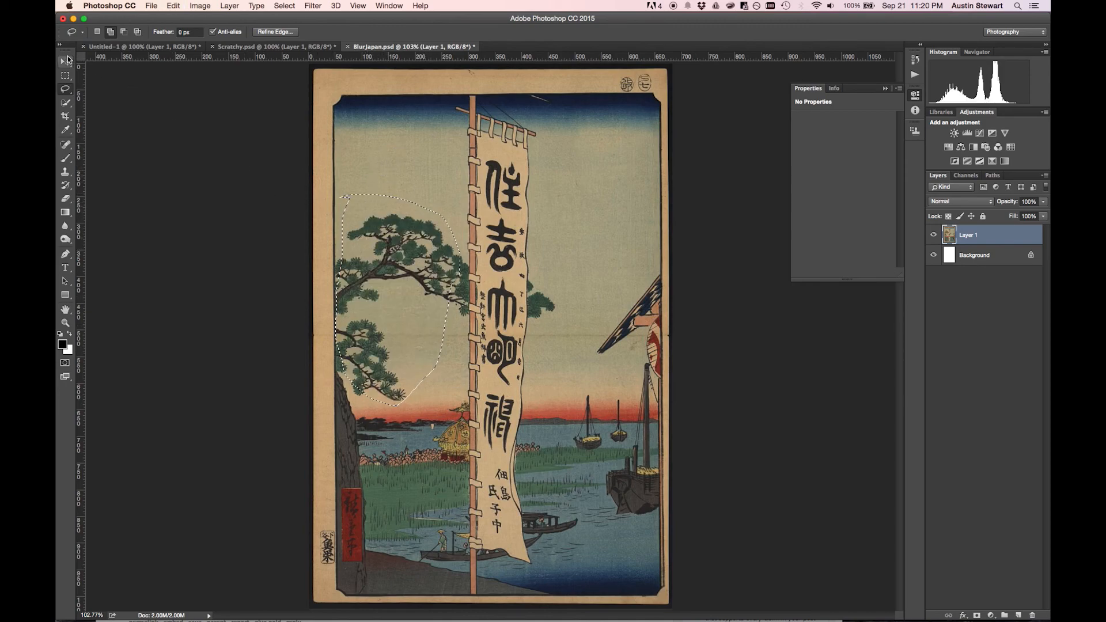
{"action": "key", "text": "super+d"}
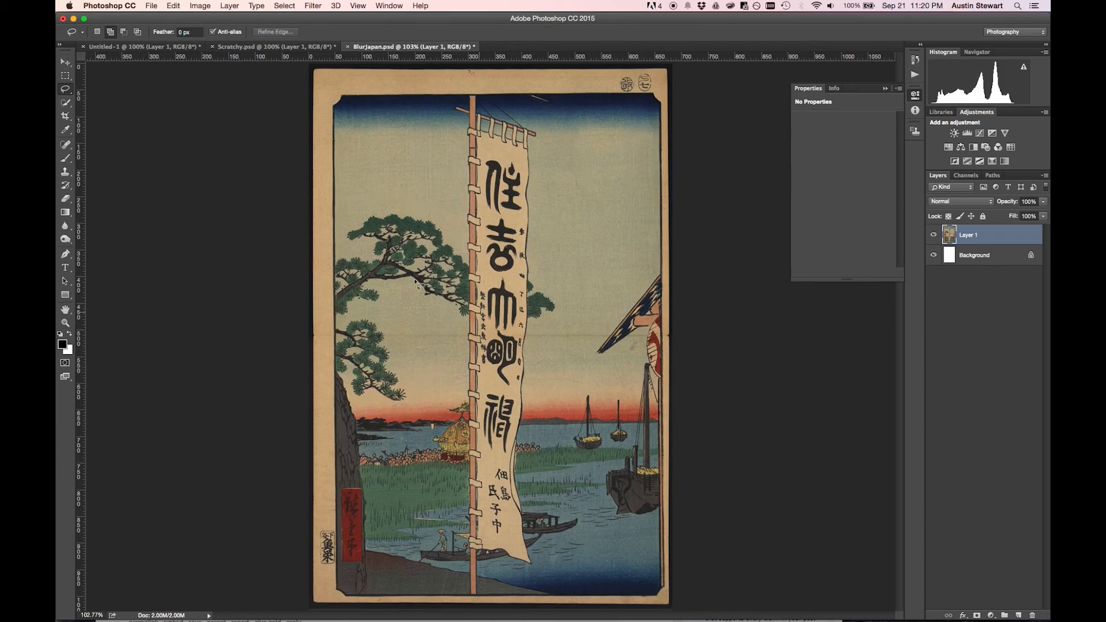
Step: With the Clone Stamp Tool and its brush enlarged to 80 px, clone clear sky over the top of the upper pine foliage
{"action": "left_click", "coordinate": [64, 172]}
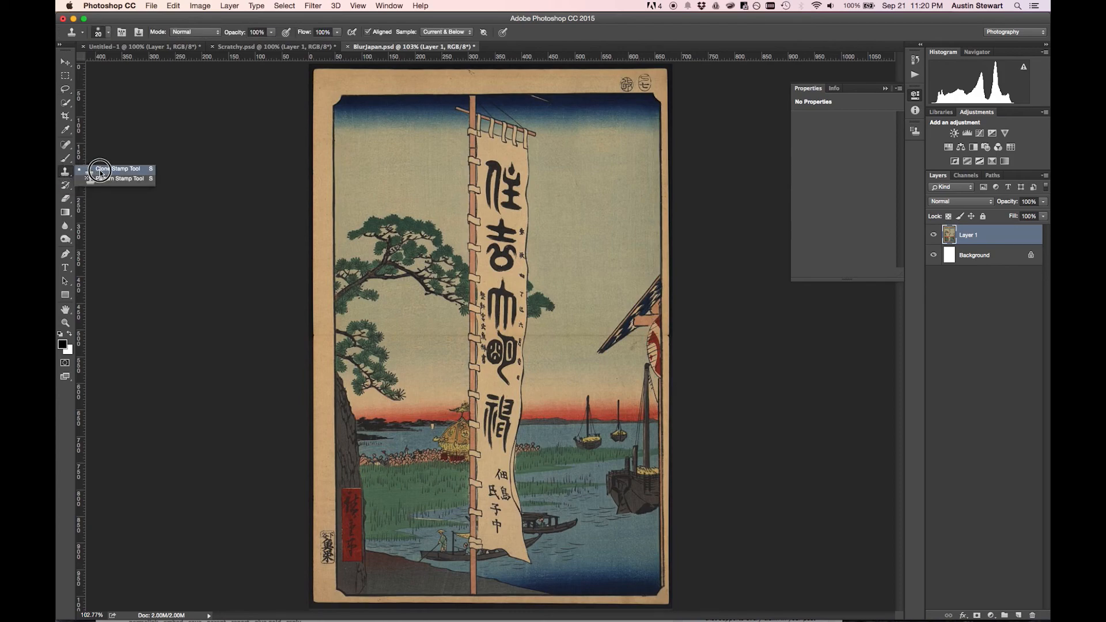
{"action": "left_click", "coordinate": [92, 172]}
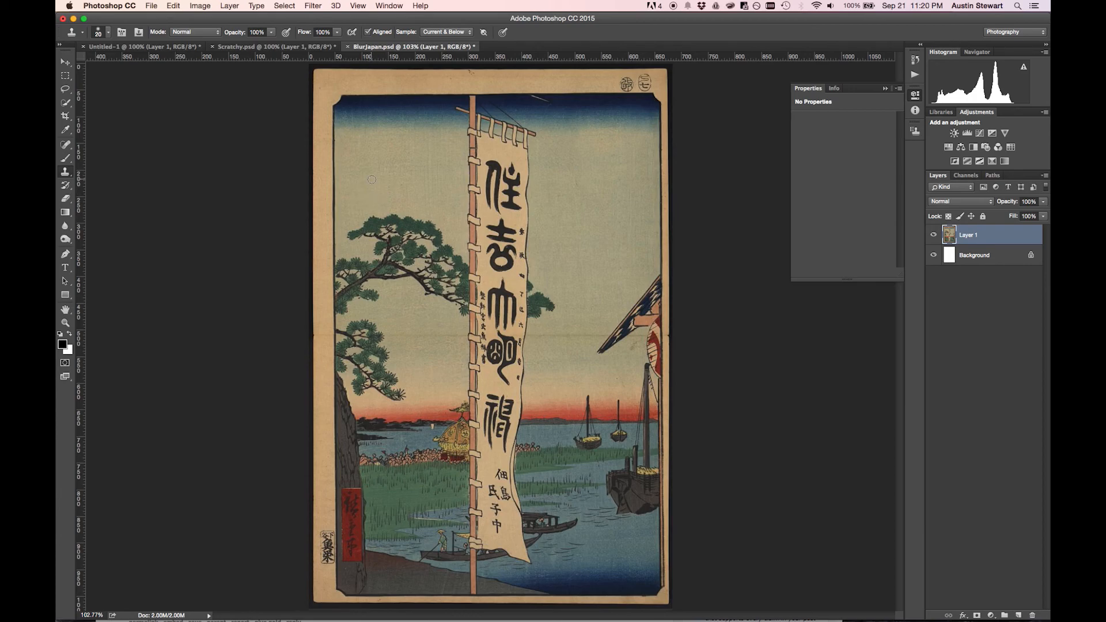
{"action": "key", "text": "bracketright"}
{"action": "key", "text": "bracketright"}
{"action": "key", "text": "bracketright"}
{"action": "key", "text": "bracketright"}
{"action": "mouse_move", "coordinate": [358, 219]}
{"action": "left_mouse_down"}
{"action": "mouse_move", "coordinate": [351, 243]}
{"action": "mouse_move", "coordinate": [351, 226]}
{"action": "mouse_move", "coordinate": [408, 220]}
{"action": "mouse_move", "coordinate": [366, 216]}
{"action": "mouse_move", "coordinate": [433, 220]}
{"action": "mouse_move", "coordinate": [408, 236]}
{"action": "mouse_move", "coordinate": [358, 223]}
{"action": "mouse_move", "coordinate": [298, 266]}
{"action": "mouse_move", "coordinate": [460, 208]}
{"action": "mouse_move", "coordinate": [352, 230]}
{"action": "left_mouse_up"}
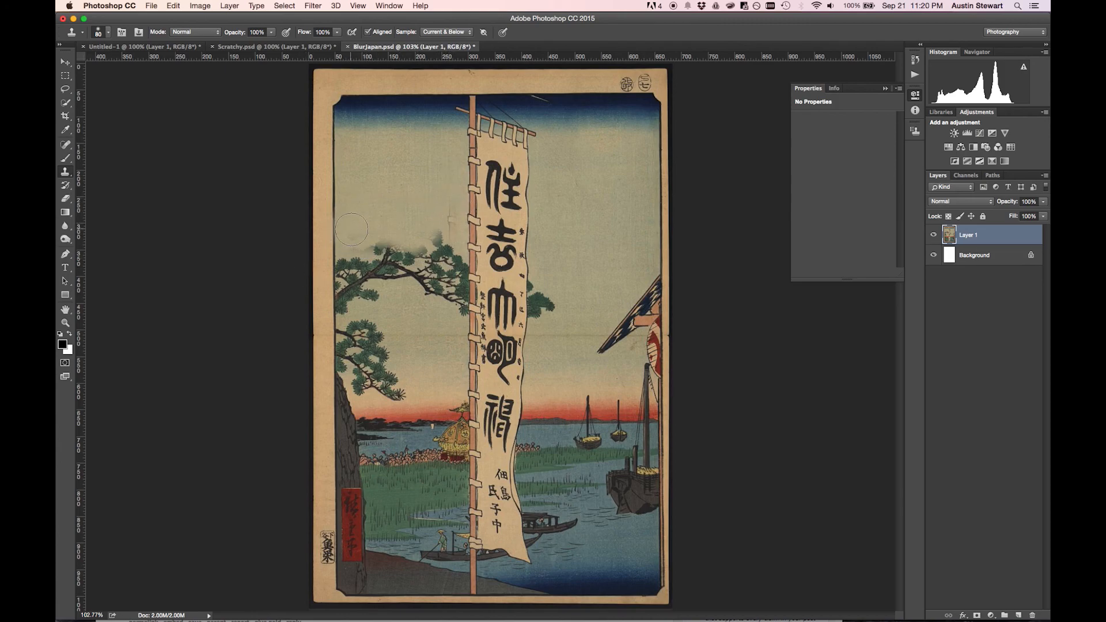
Step: Sample the sky above the pine and clone it over the upper foliage's outer edge and the top of the lower branch cluster
{"action": "left_click", "coordinate": [366, 178], "text": "alt"}
{"action": "left_click_drag", "start_coordinate": [352, 221], "coordinate": [349, 259]}
{"action": "mouse_move", "coordinate": [392, 337]}
{"action": "left_mouse_down"}
{"action": "mouse_move", "coordinate": [350, 338]}
{"action": "mouse_move", "coordinate": [414, 349]}
{"action": "left_mouse_up"}
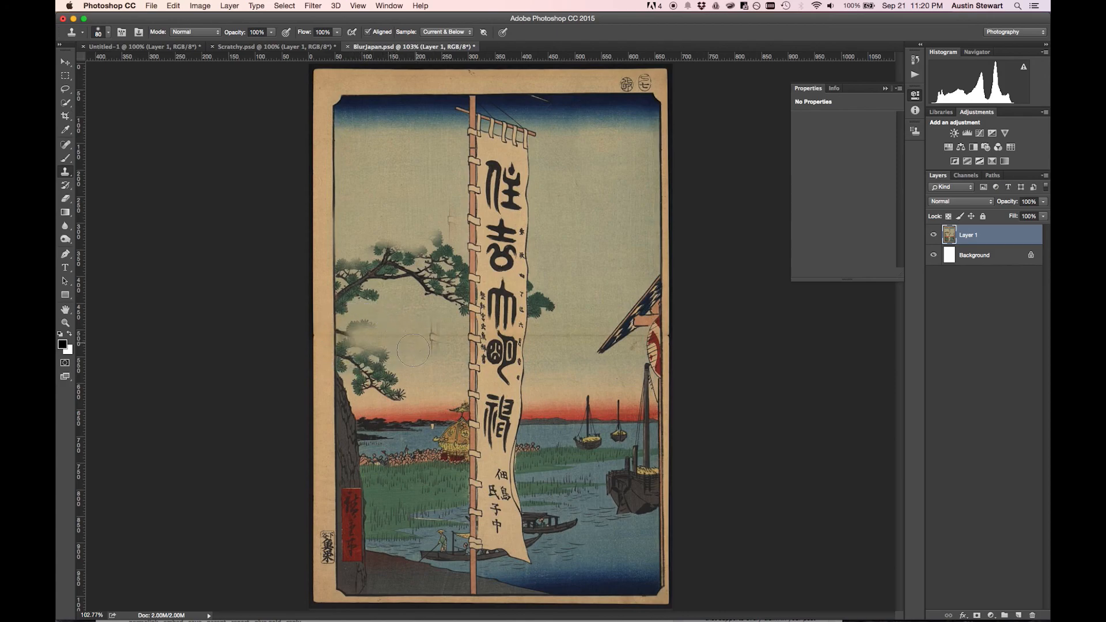
Step: Resample clean sky repeatedly and clone it over the stray marks beside the banner and further down the upper pine foliage
{"action": "left_click", "coordinate": [404, 319], "text": "alt"}
{"action": "mouse_move", "coordinate": [369, 227]}
{"action": "left_mouse_down"}
{"action": "mouse_move", "coordinate": [409, 239]}
{"action": "mouse_move", "coordinate": [377, 240]}
{"action": "left_mouse_up"}
{"action": "left_click", "coordinate": [409, 164], "text": "alt"}
{"action": "mouse_move", "coordinate": [442, 185]}
{"action": "left_mouse_down"}
{"action": "mouse_move", "coordinate": [446, 249]}
{"action": "mouse_move", "coordinate": [425, 236]}
{"action": "left_mouse_up"}
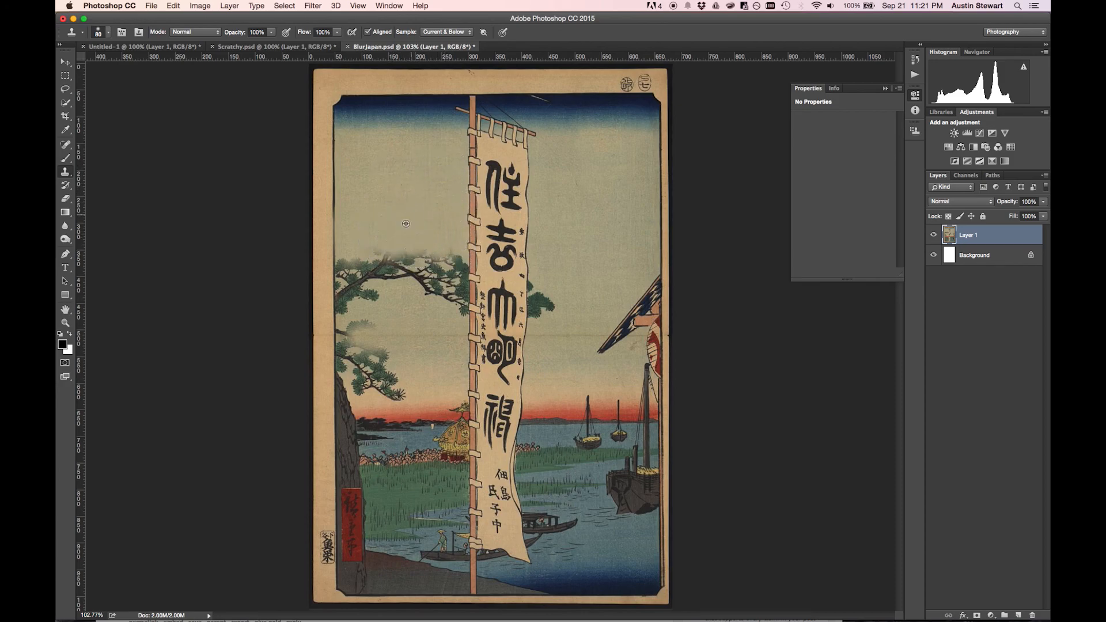
{"action": "left_click", "coordinate": [355, 231], "text": "alt"}
{"action": "left_click_drag", "start_coordinate": [353, 229], "coordinate": [355, 266]}
{"action": "mouse_move", "coordinate": [386, 232]}
{"action": "left_mouse_down"}
{"action": "mouse_move", "coordinate": [378, 258]}
{"action": "mouse_move", "coordinate": [426, 253]}
{"action": "left_mouse_up"}
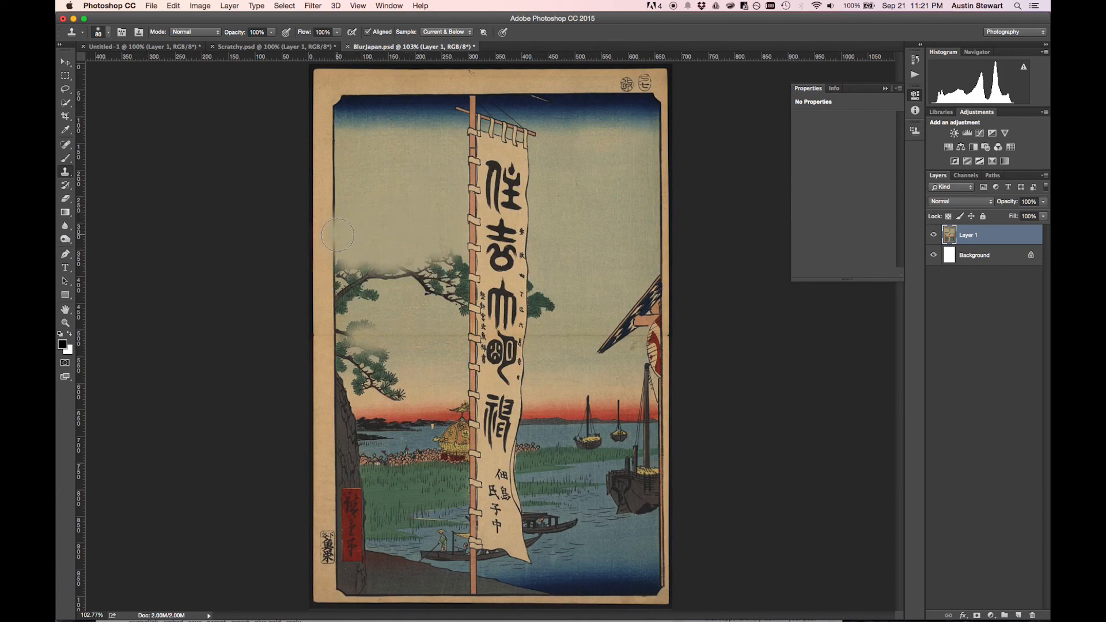